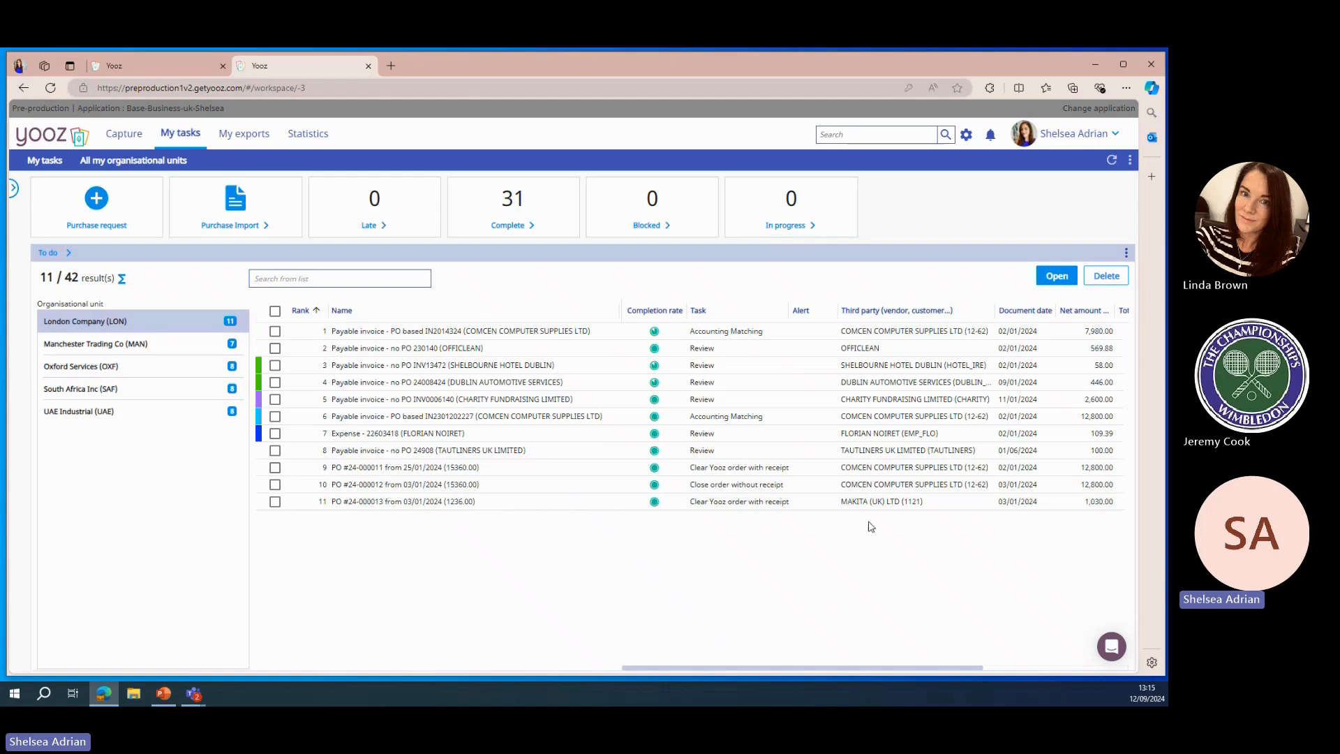
# Open the Help Center from the user menu and browse its article categories
pyautogui.click(1071, 138)
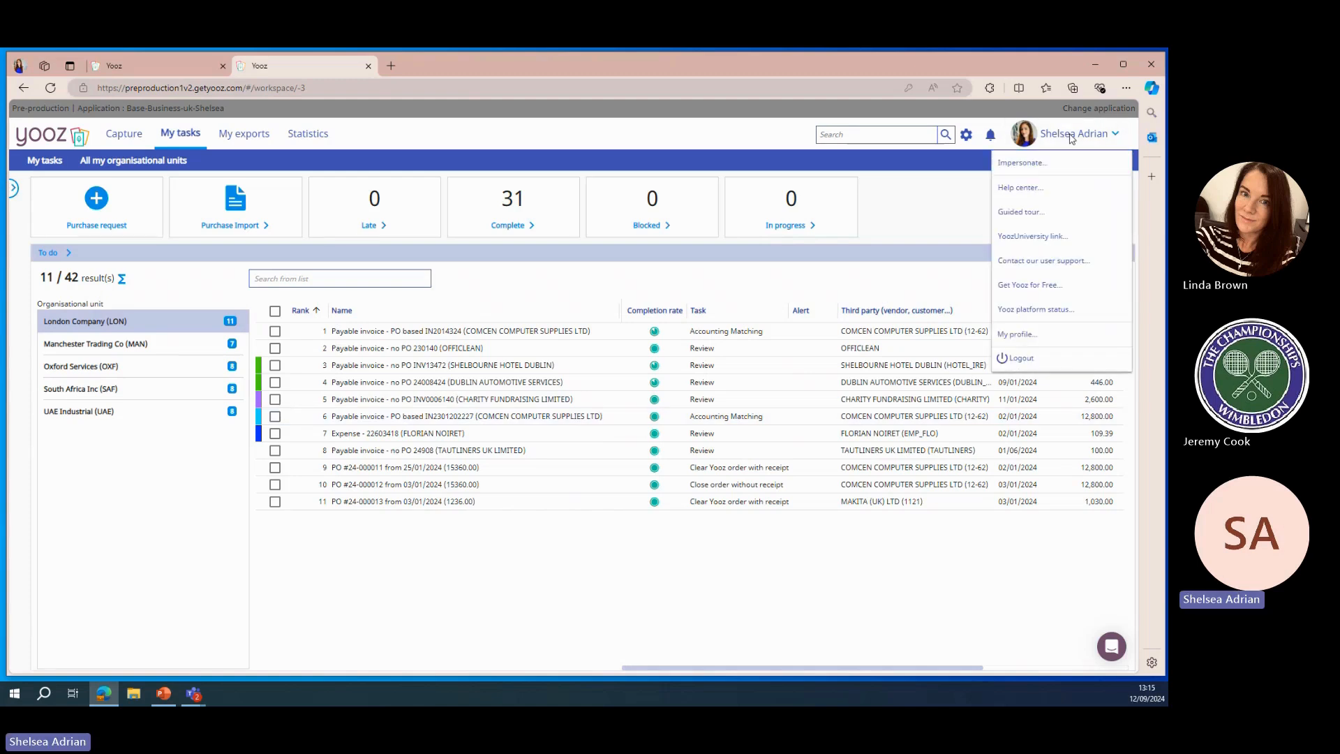
pyautogui.click(1046, 188)
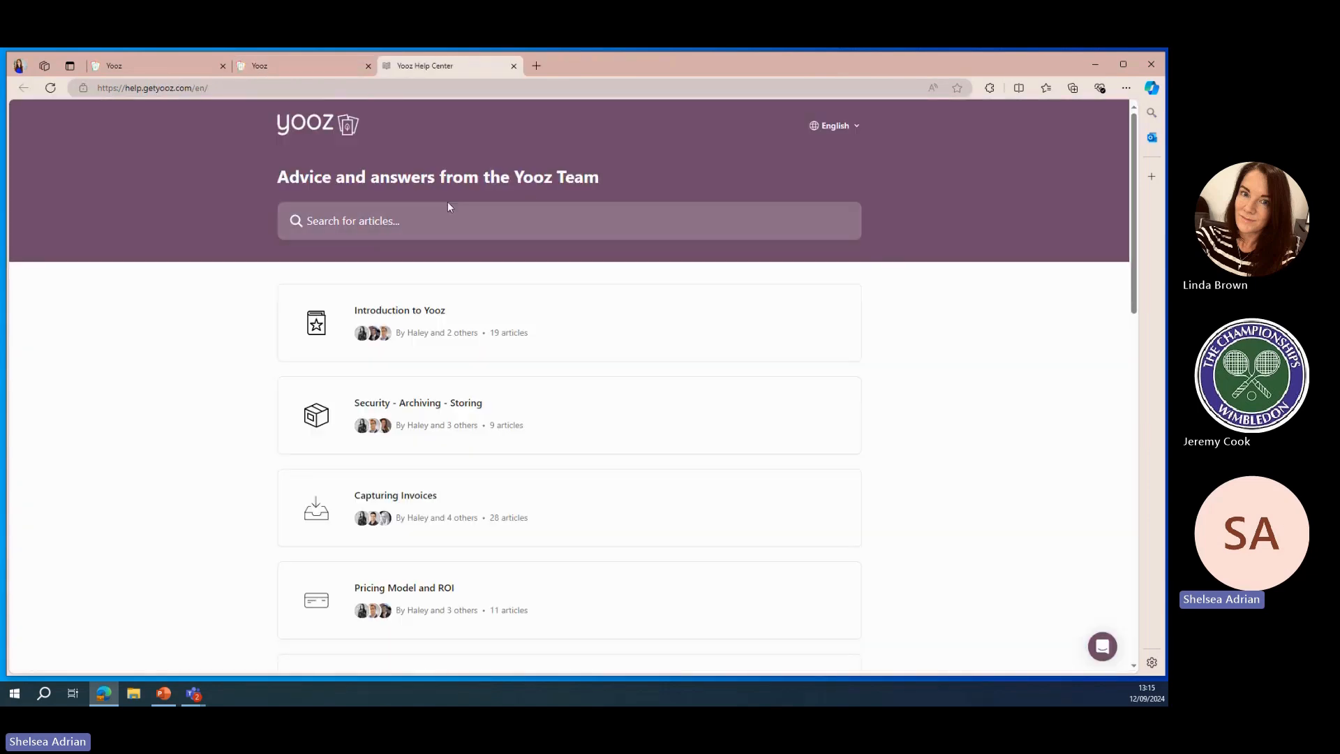
pyautogui.scroll(-3, 481, 286)
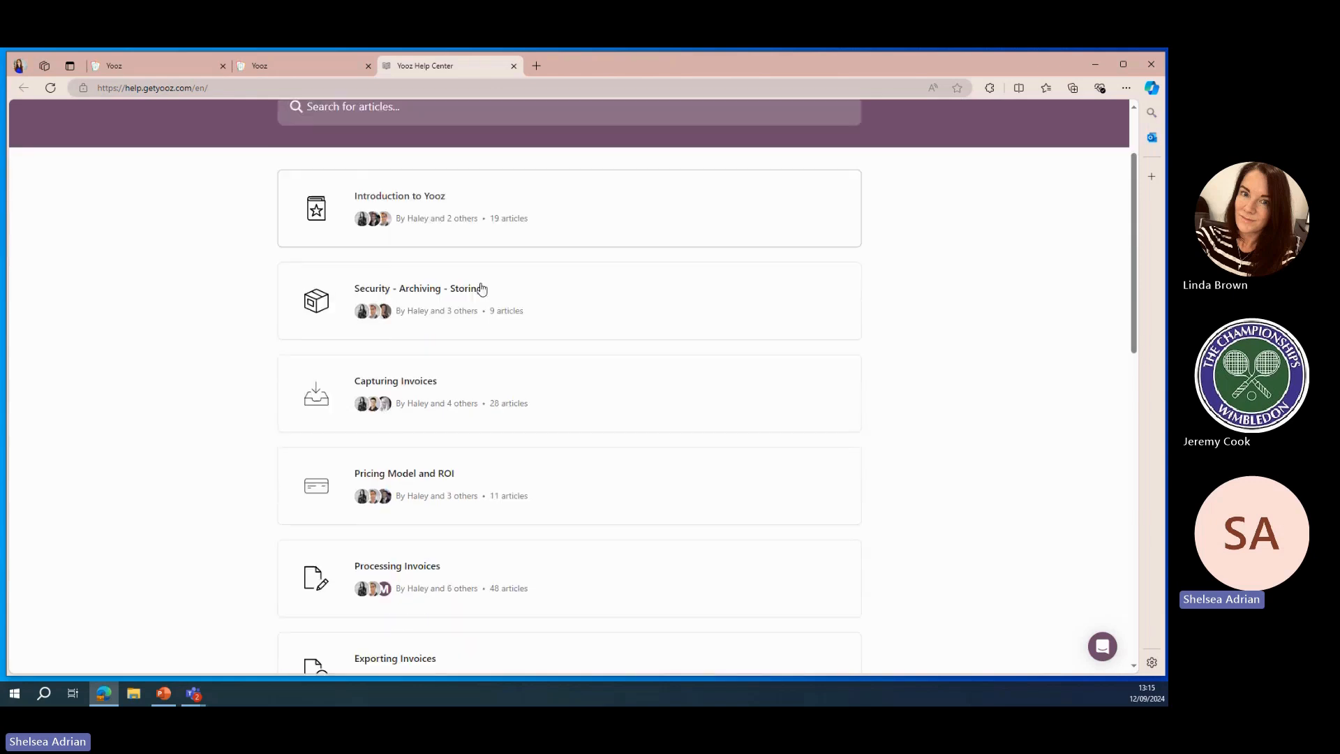
pyautogui.scroll(-4, 486, 282)
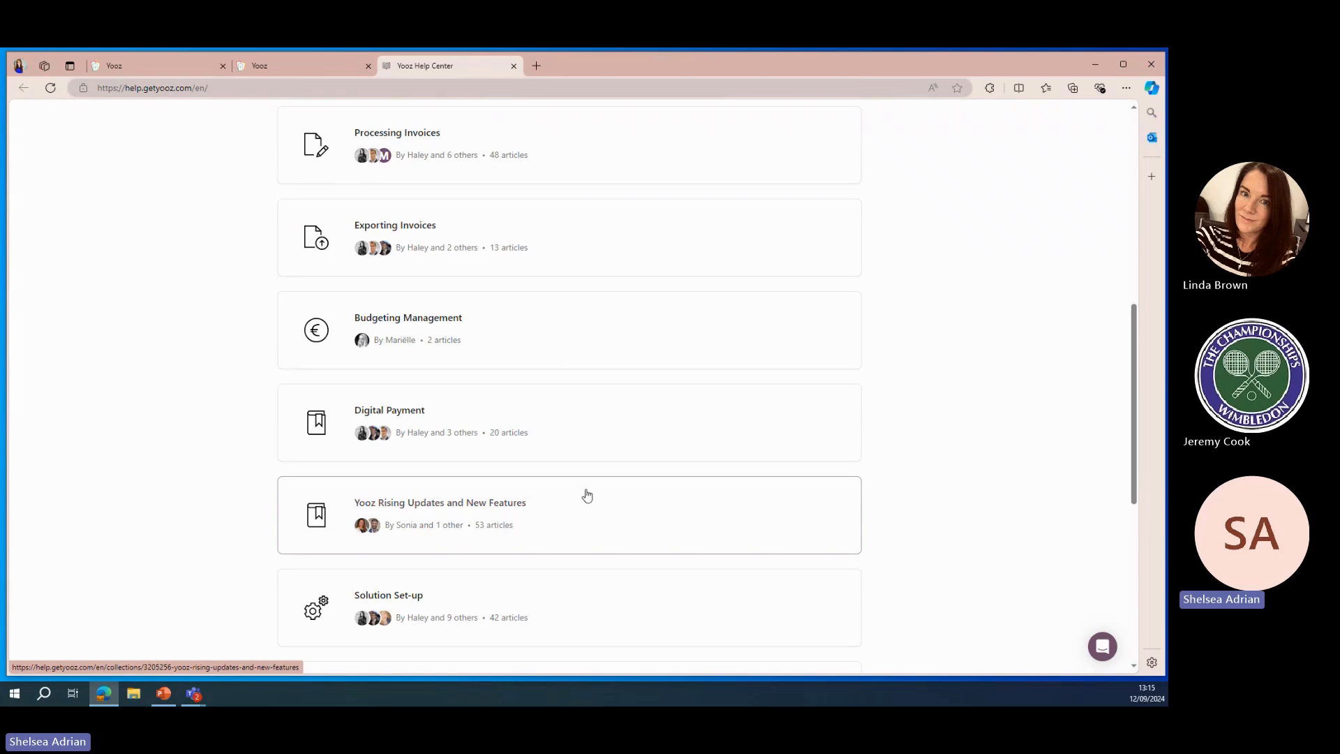
pyautogui.scroll(3, 580, 464)
pyautogui.scroll(4, 579, 447)
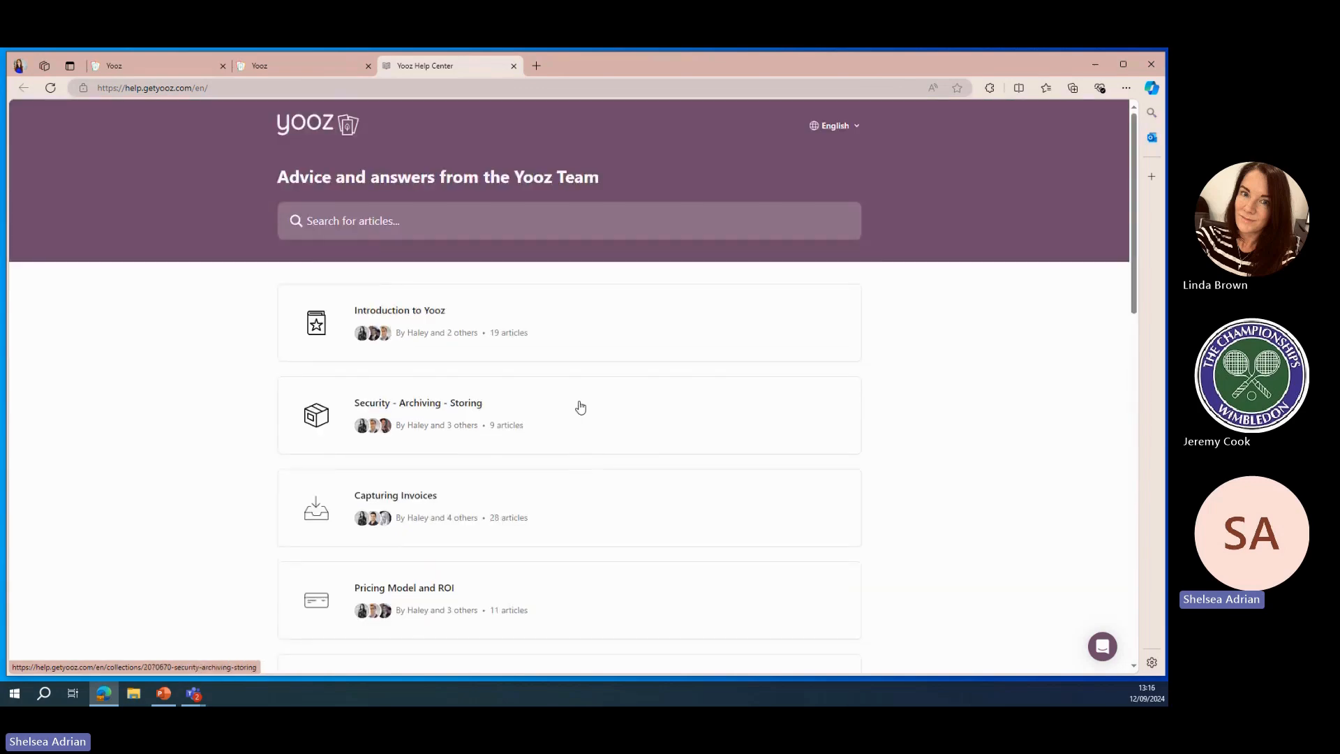
# Open the YoozUniversity link from the user menu and browse the webinars and online trainings page
pyautogui.click(326, 76)
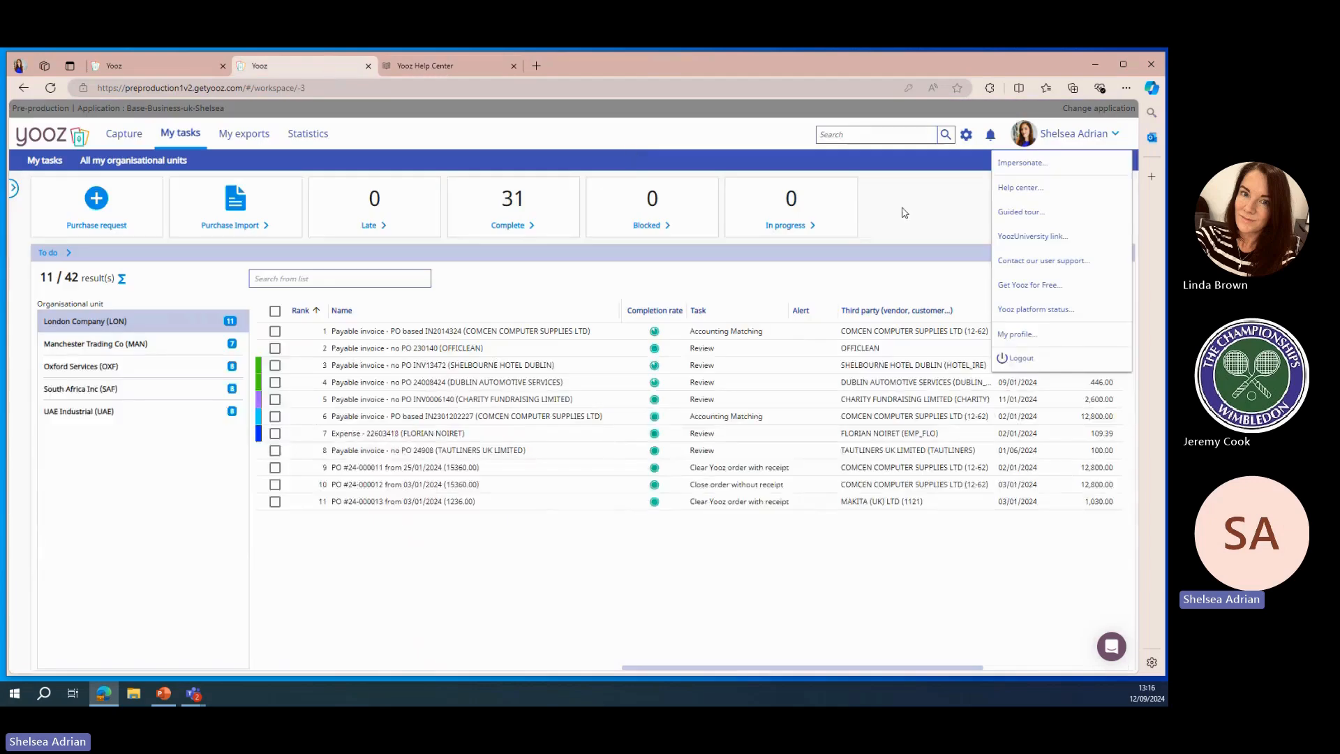
pyautogui.click(1039, 240)
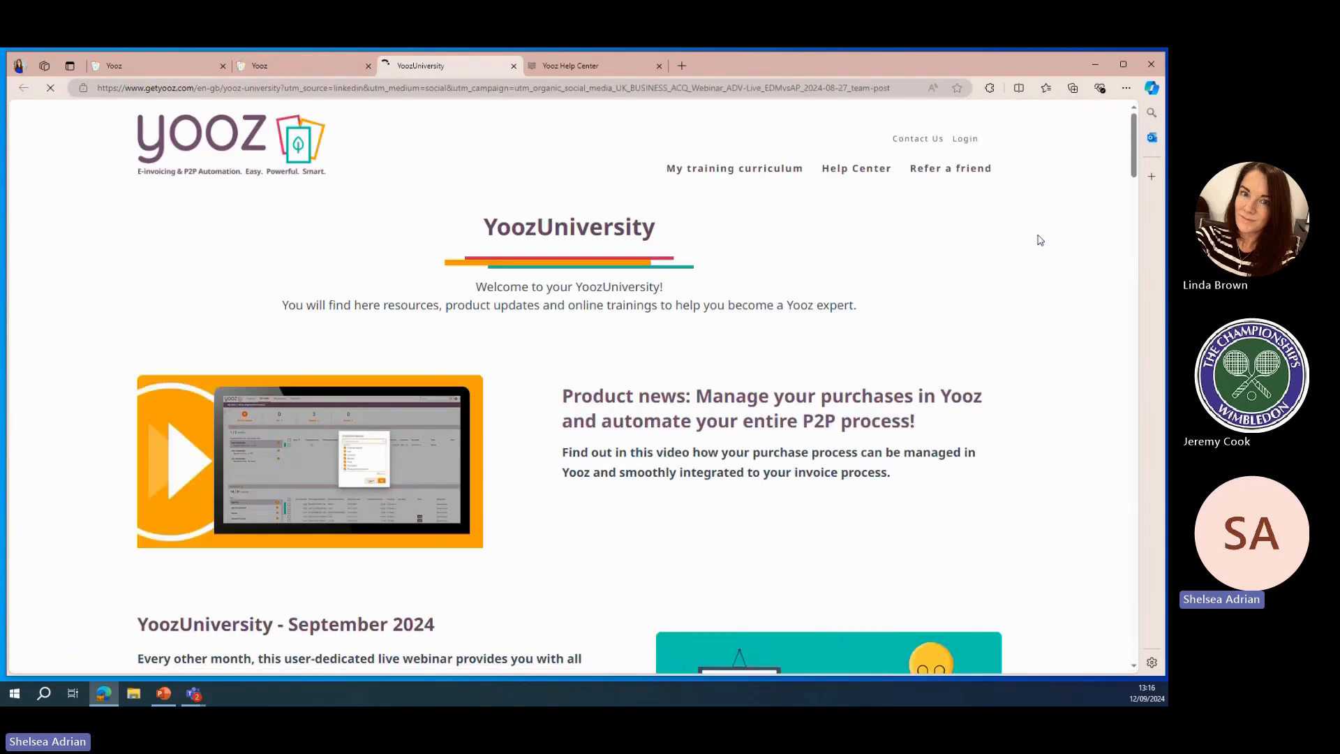
pyautogui.scroll(-3, 1039, 240)
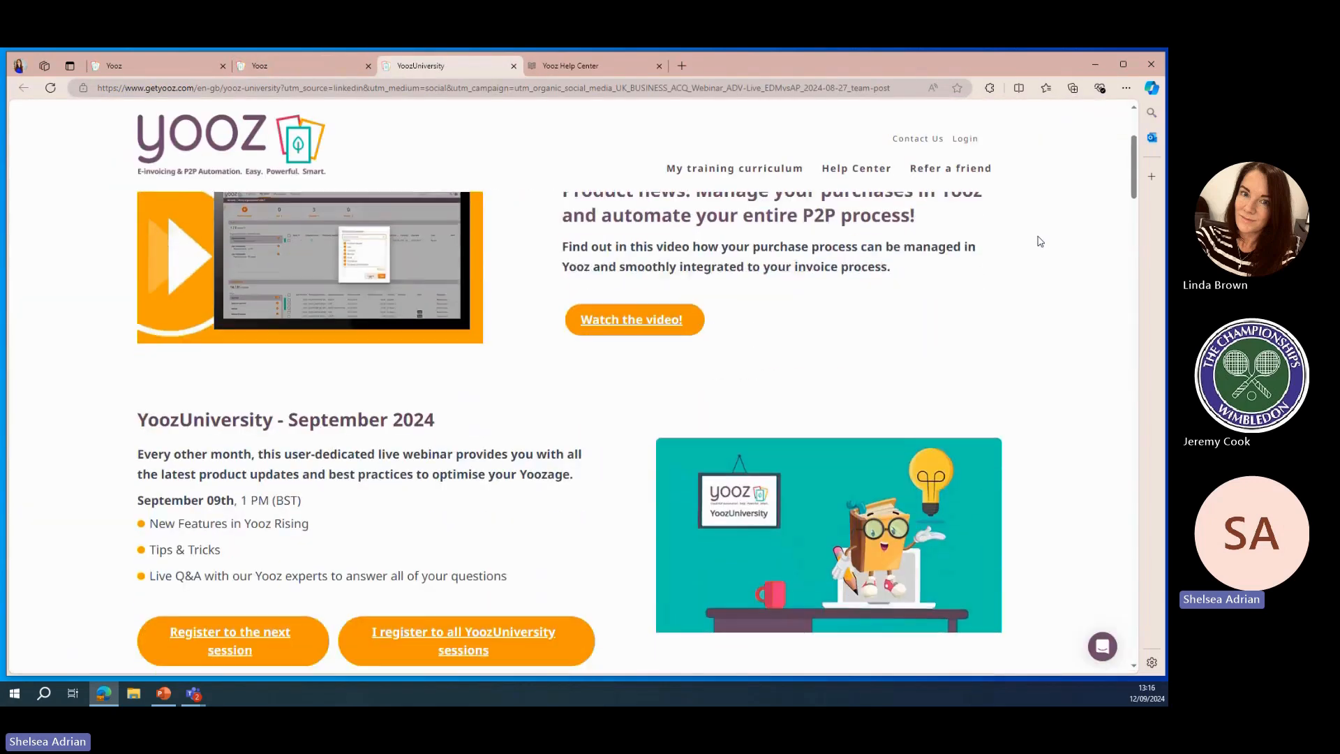
pyautogui.scroll(-4, 1040, 241)
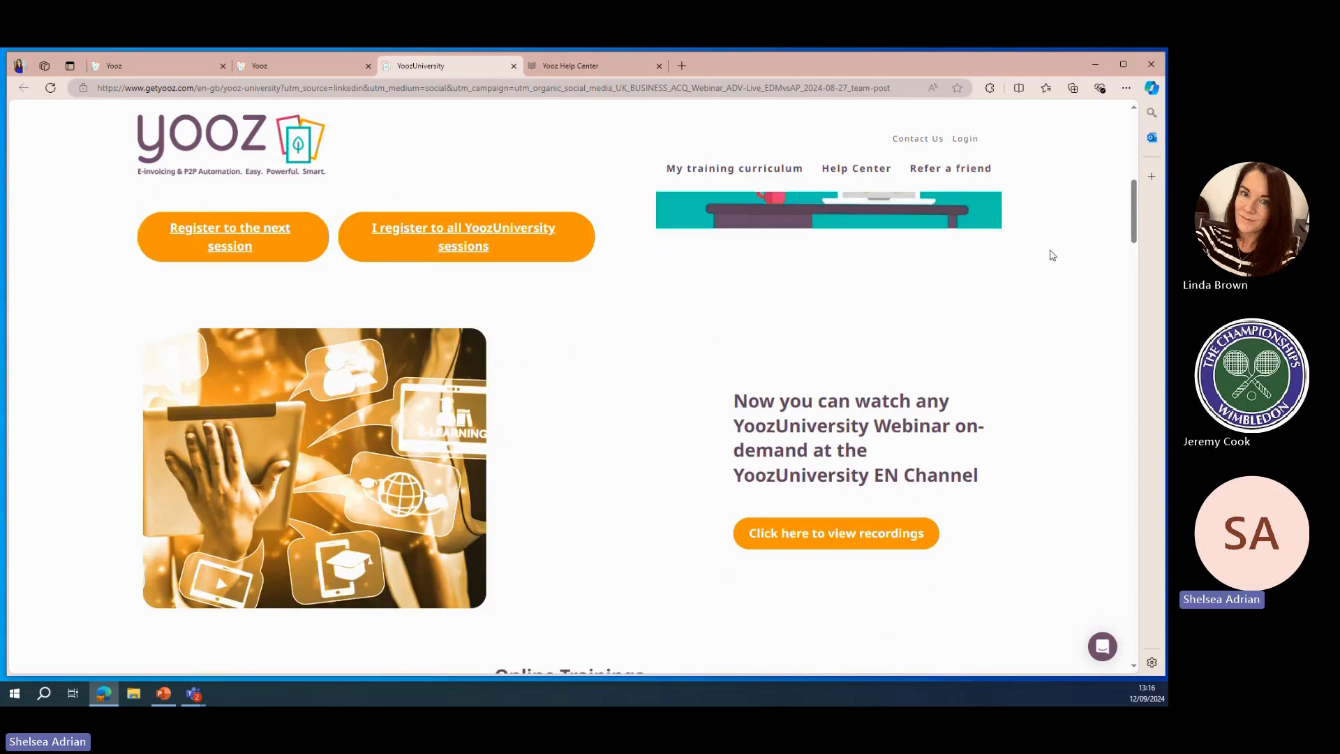
pyautogui.scroll(-2, 1052, 256)
pyautogui.scroll(-4, 1052, 256)
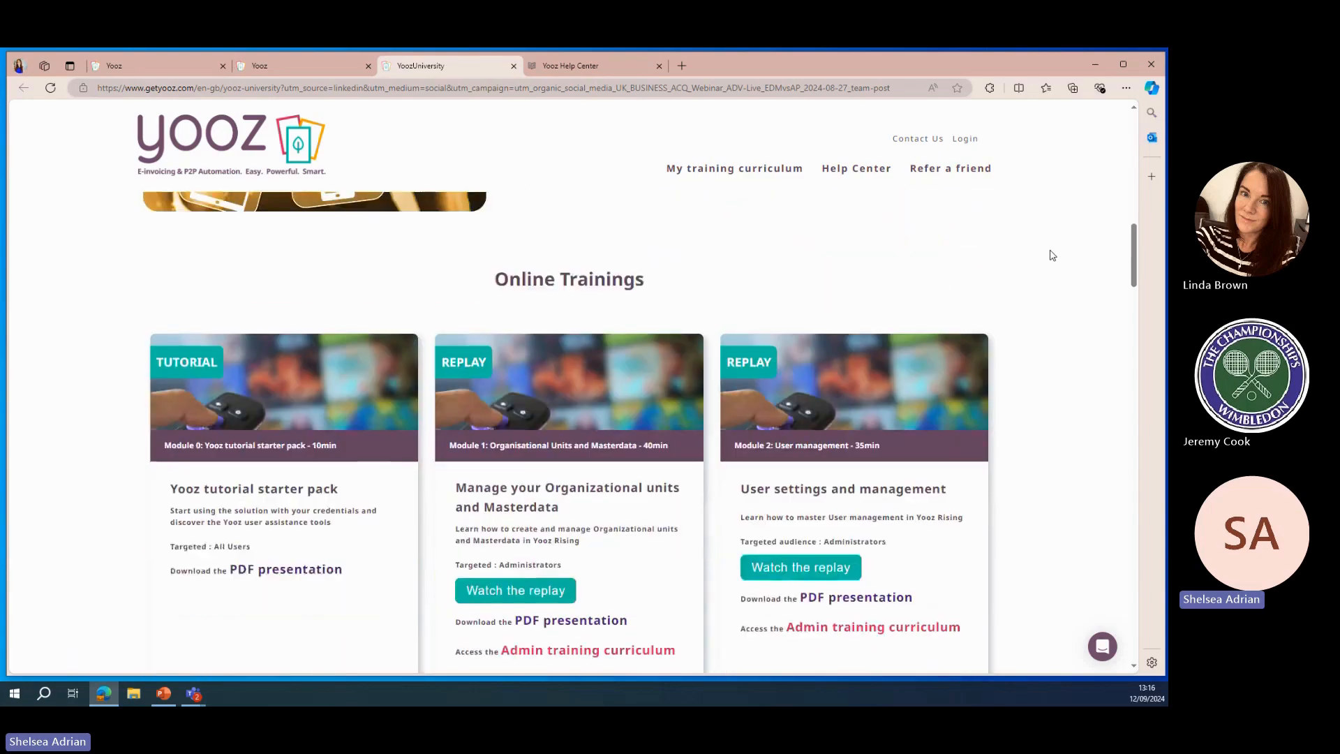
pyautogui.scroll(-1, 1040, 256)
pyautogui.scroll(1, 573, 224)
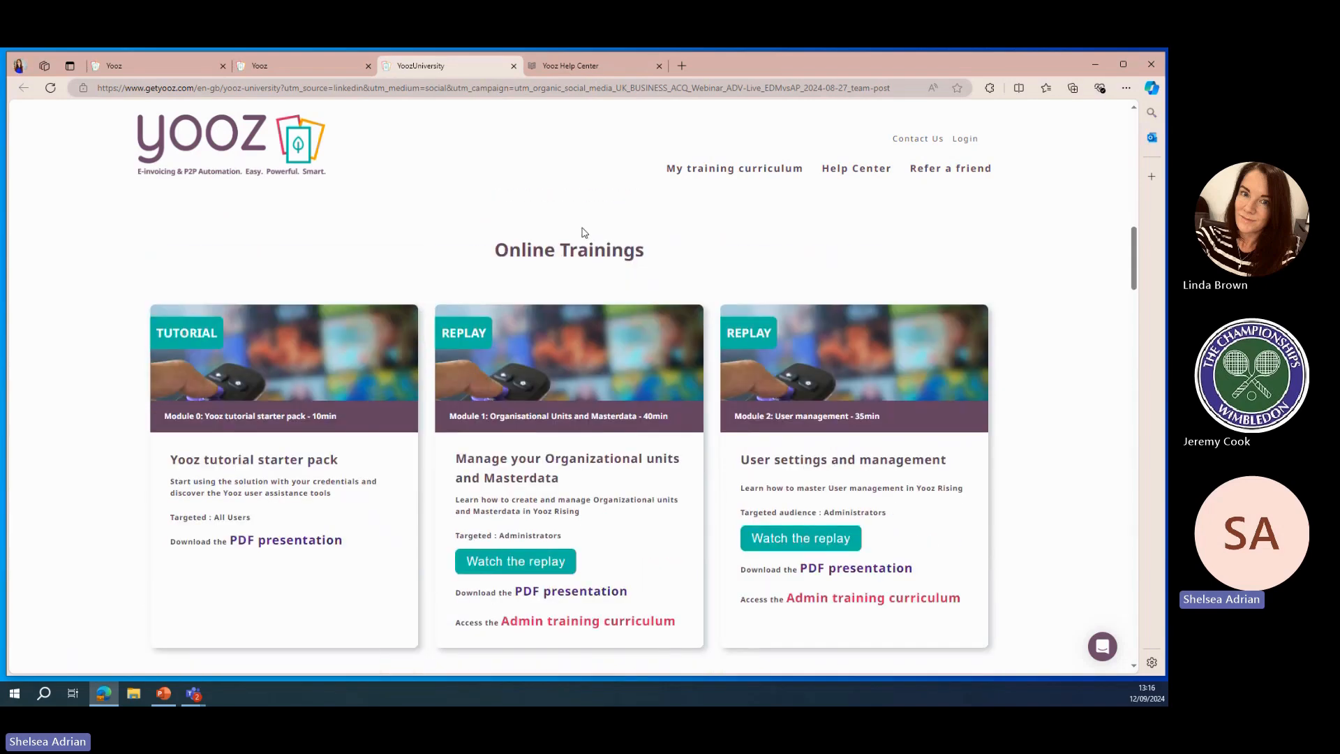
pyautogui.scroll(-3, 1079, 274)
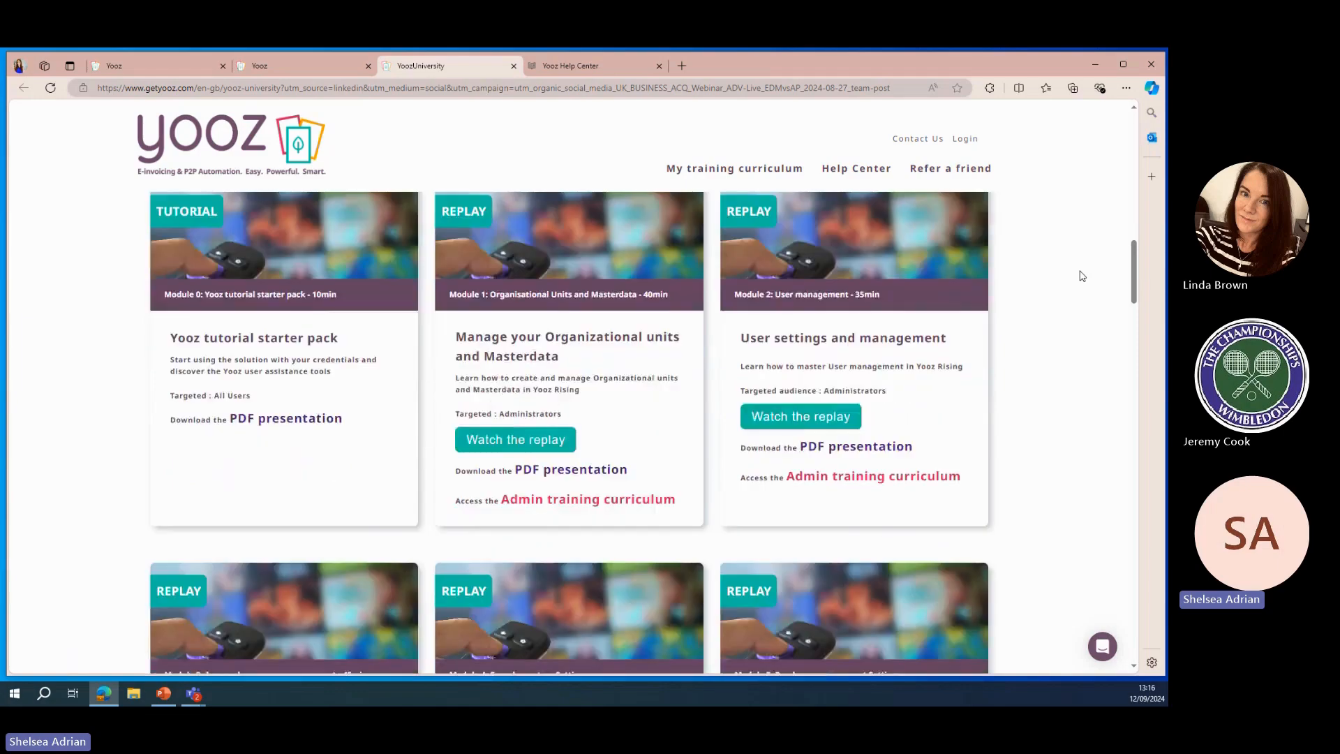
pyautogui.scroll(-4, 1081, 276)
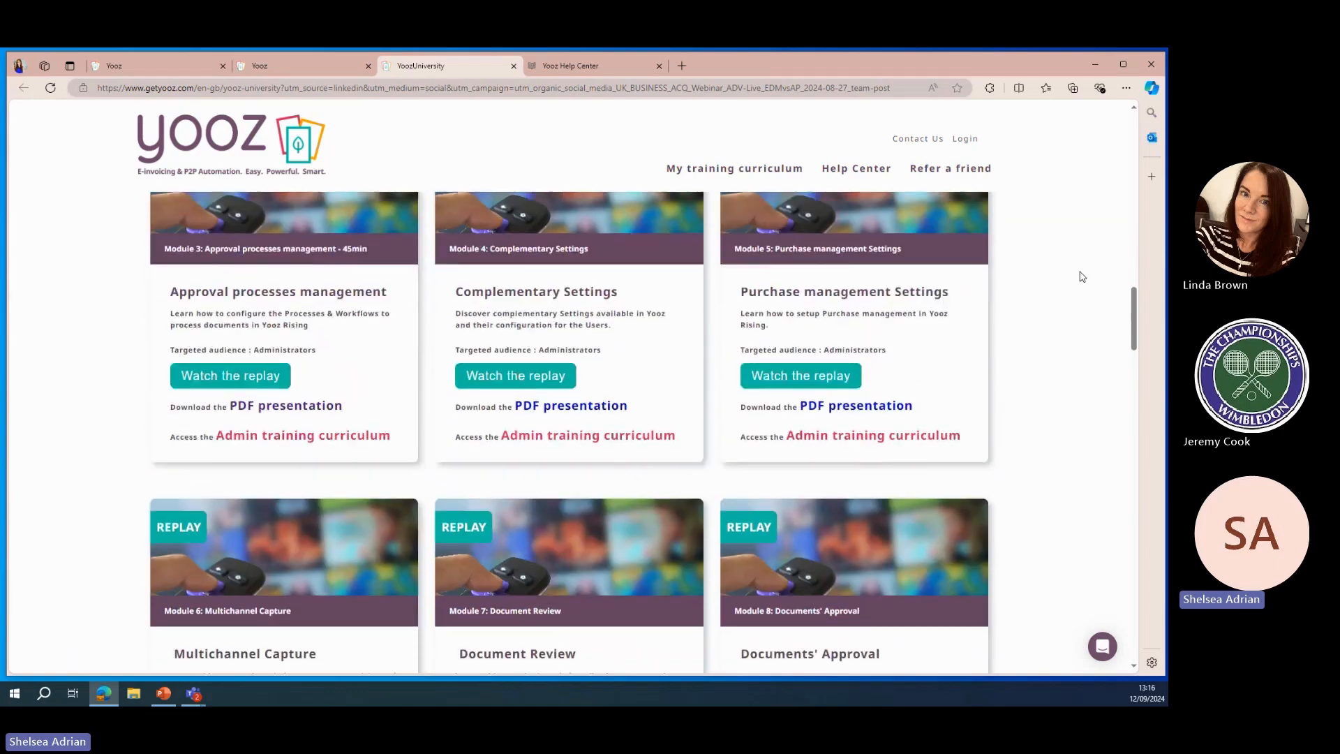
pyautogui.scroll(3, 1081, 276)
pyautogui.scroll(15, 1080, 276)
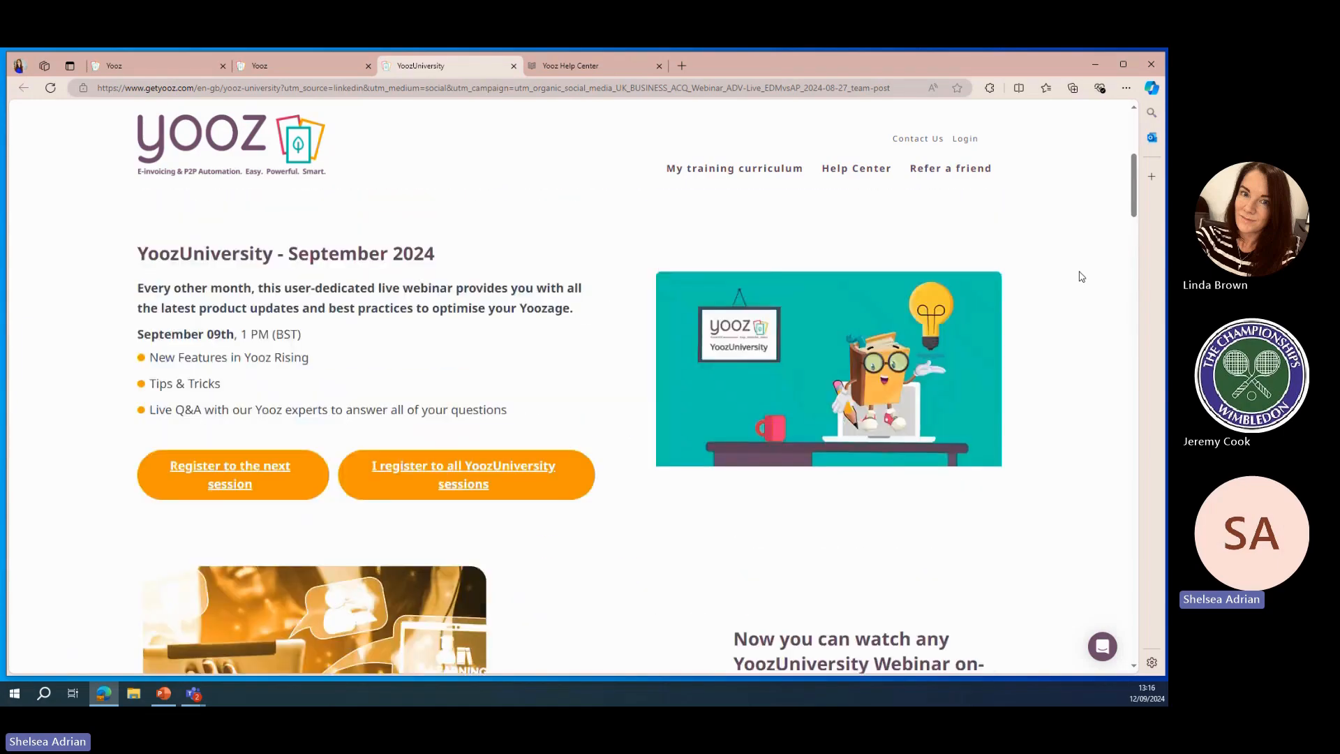
# Open your profile, look at the workspaces setup, and apply the teal colour theme in themes setup
pyautogui.click(299, 70)
pyautogui.click(1027, 335)
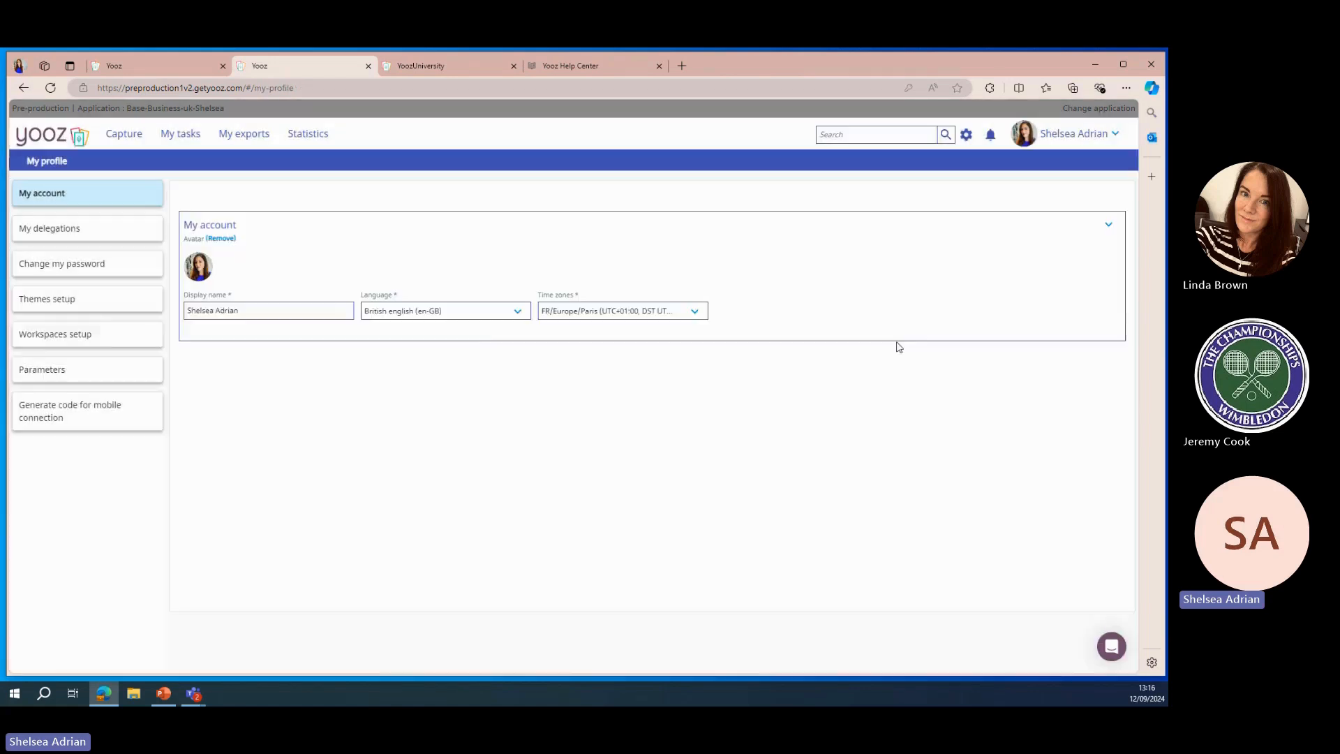
pyautogui.click(104, 335)
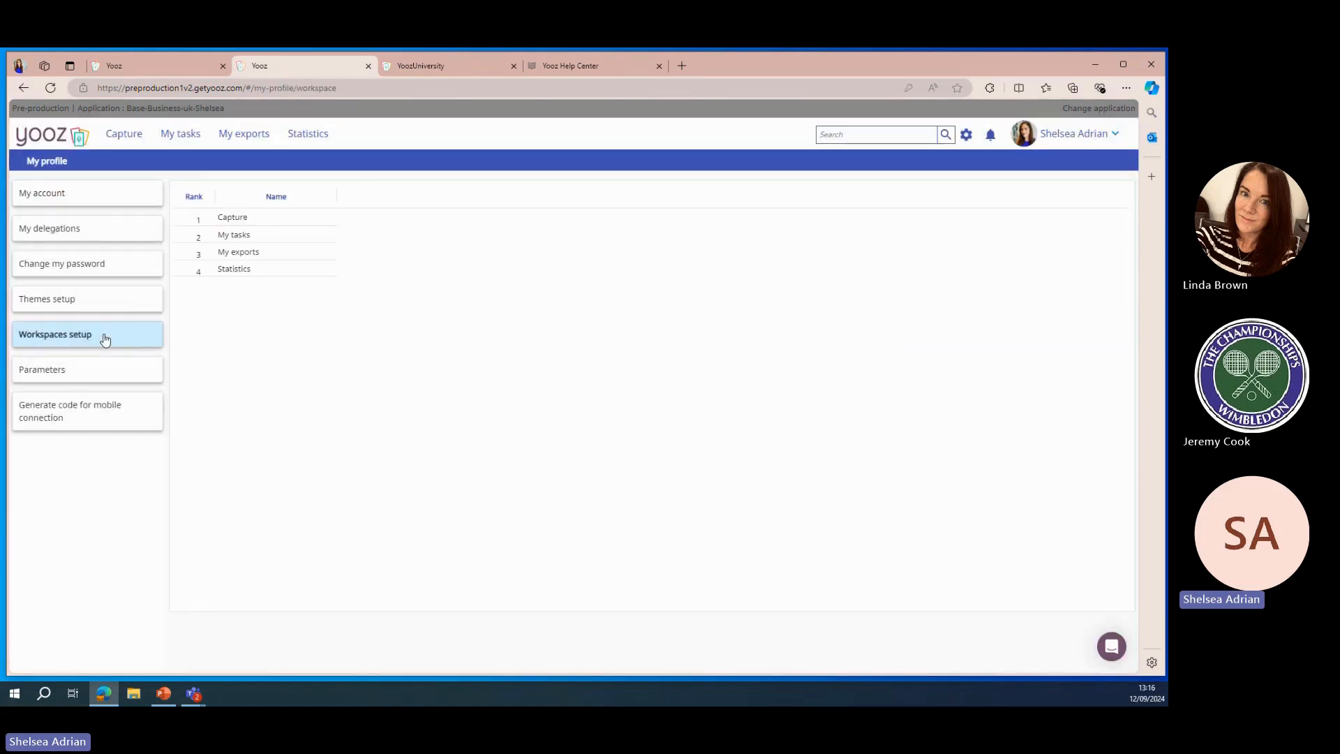
pyautogui.click(109, 300)
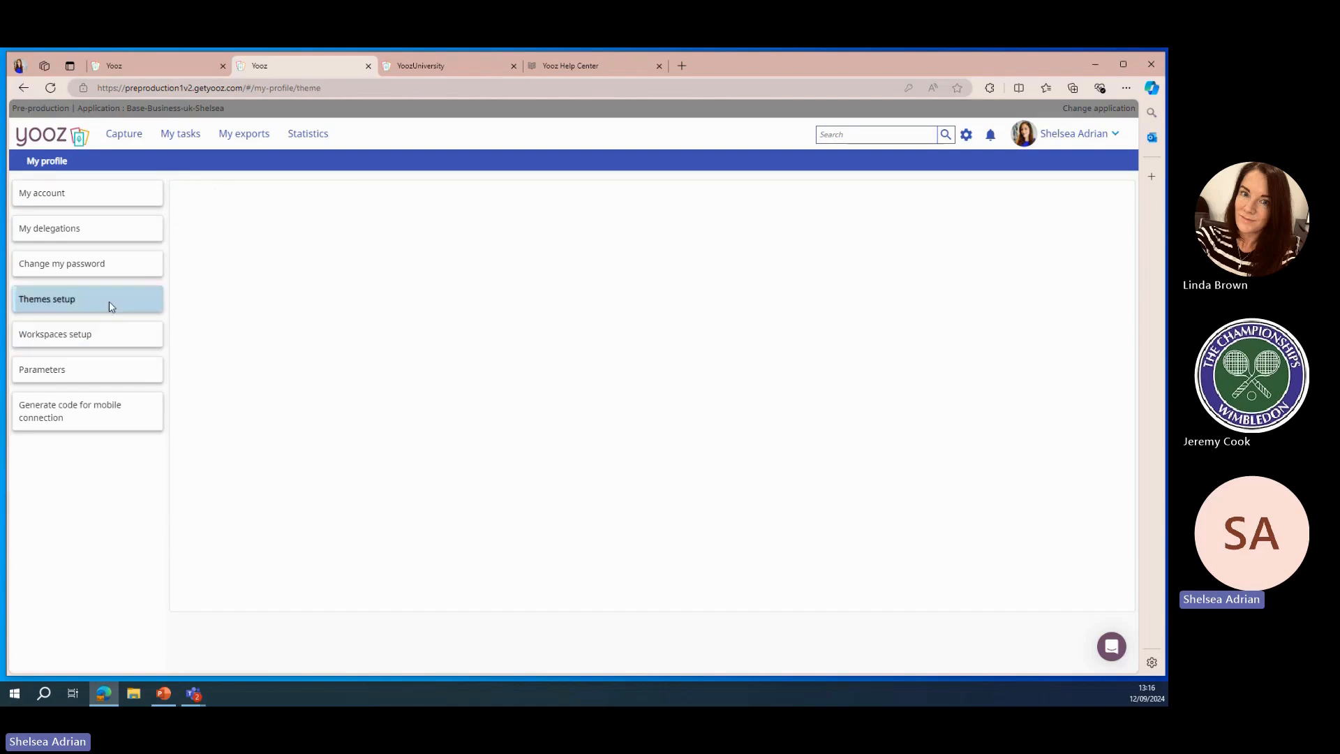
pyautogui.click(538, 274)
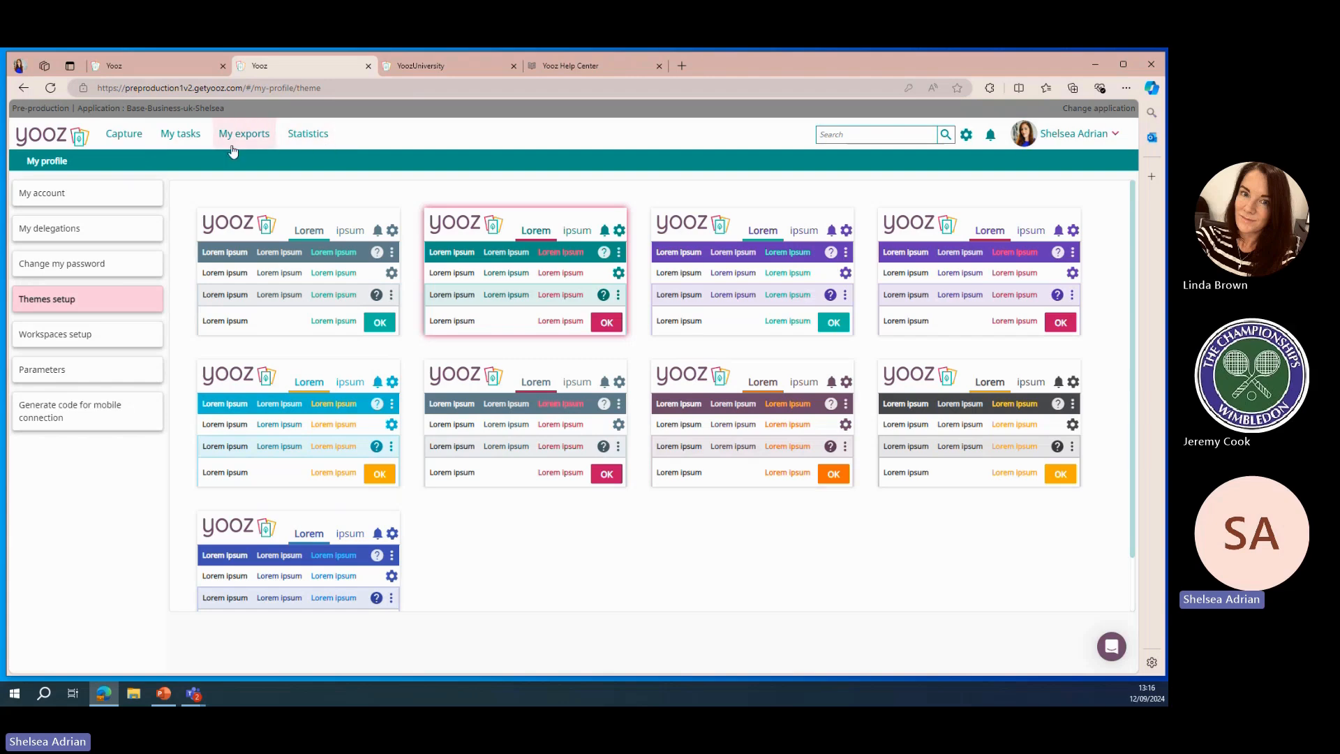
# In Capture, drop MAKITA_invoice_London Company.pdf into the file upload area and set the organisational unit to London Company (LON)
pyautogui.click(125, 142)
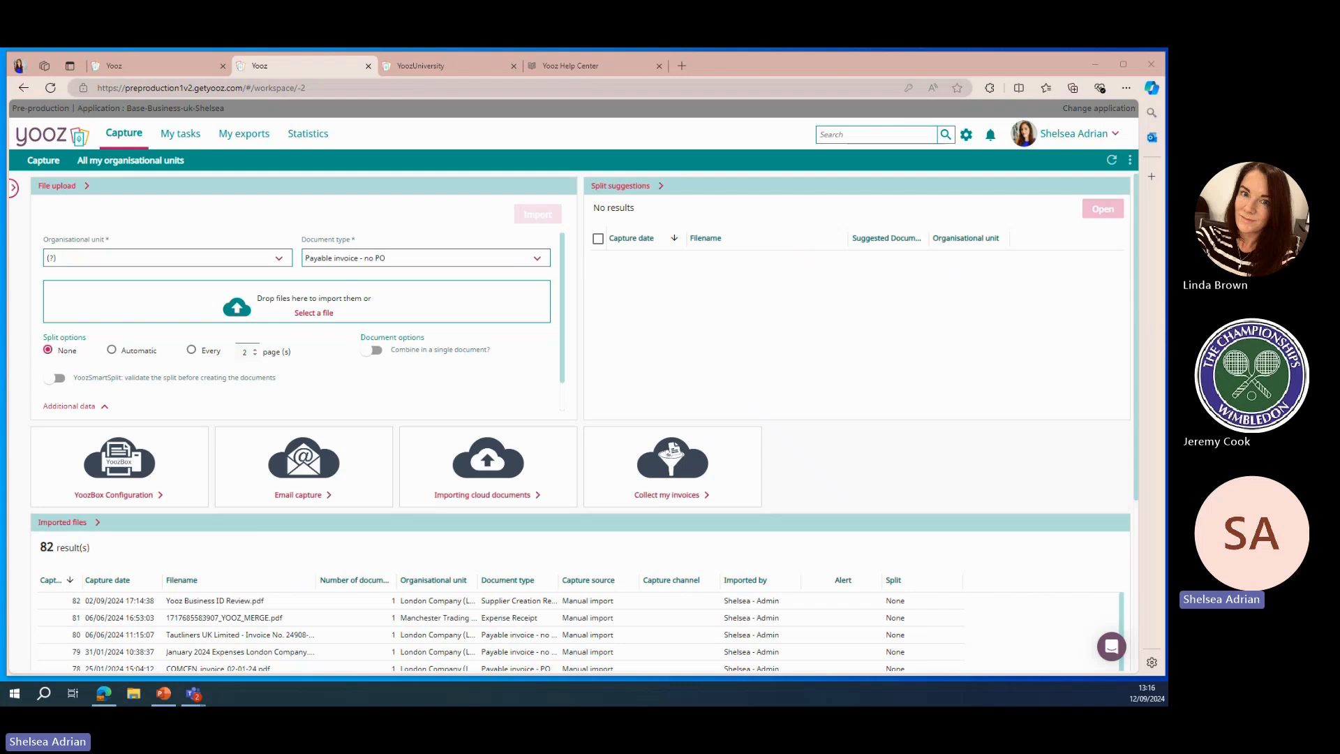
pyautogui.moveTo(1103, 674); pyautogui.dragTo(310, 308)
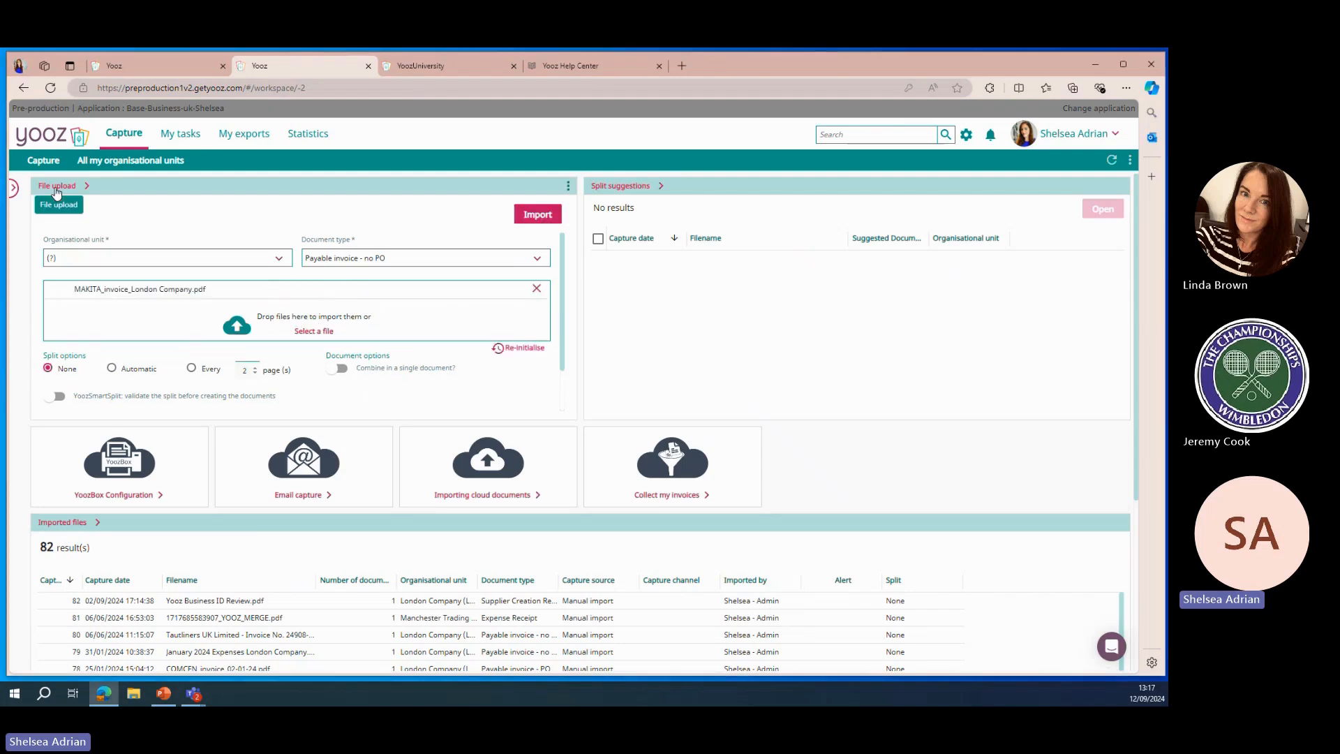
pyautogui.click(233, 260)
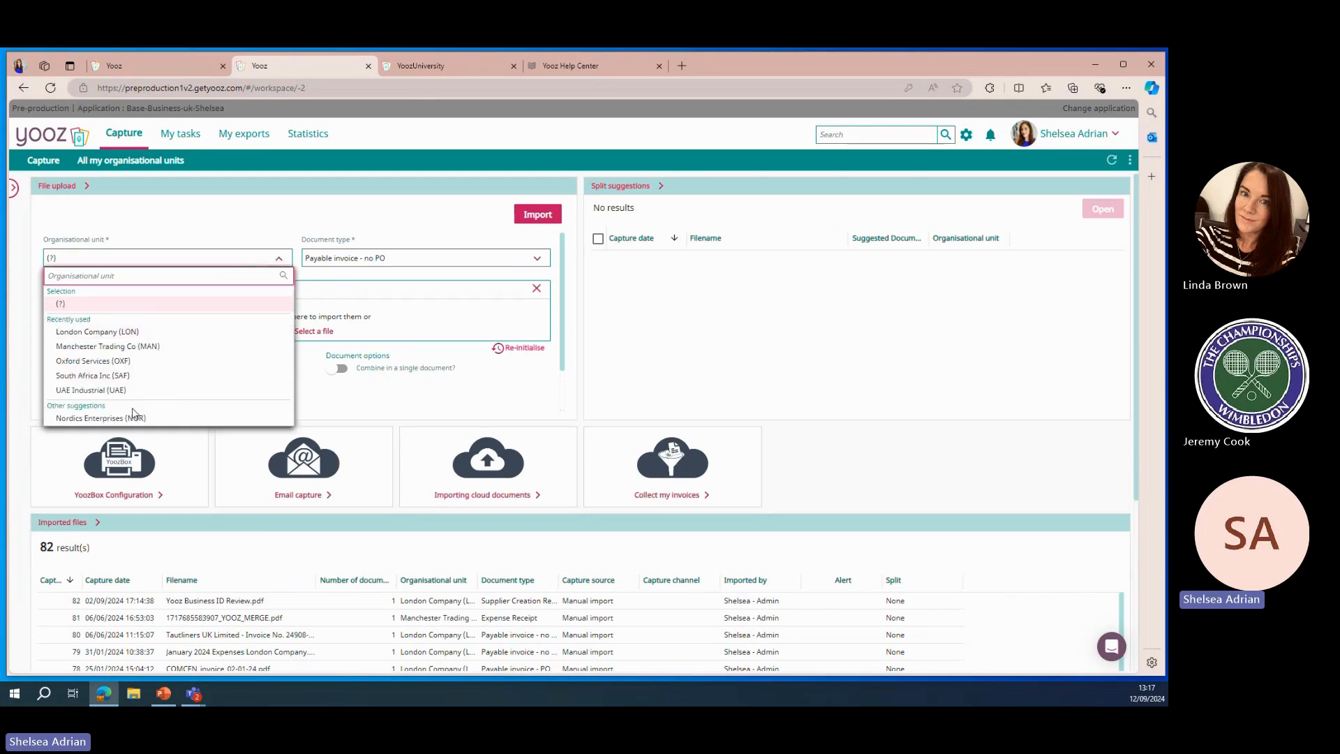
pyautogui.click(137, 333)
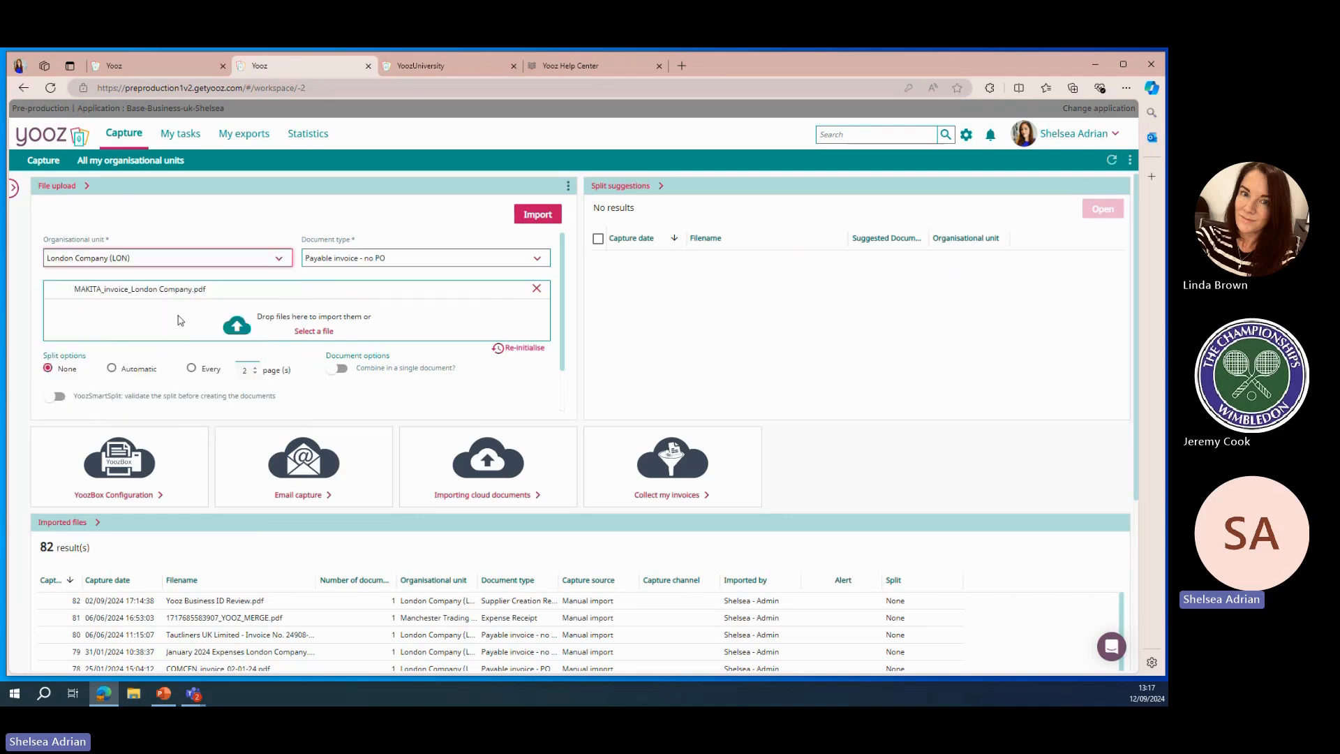
# Browse the full list of available document types
pyautogui.click(395, 260)
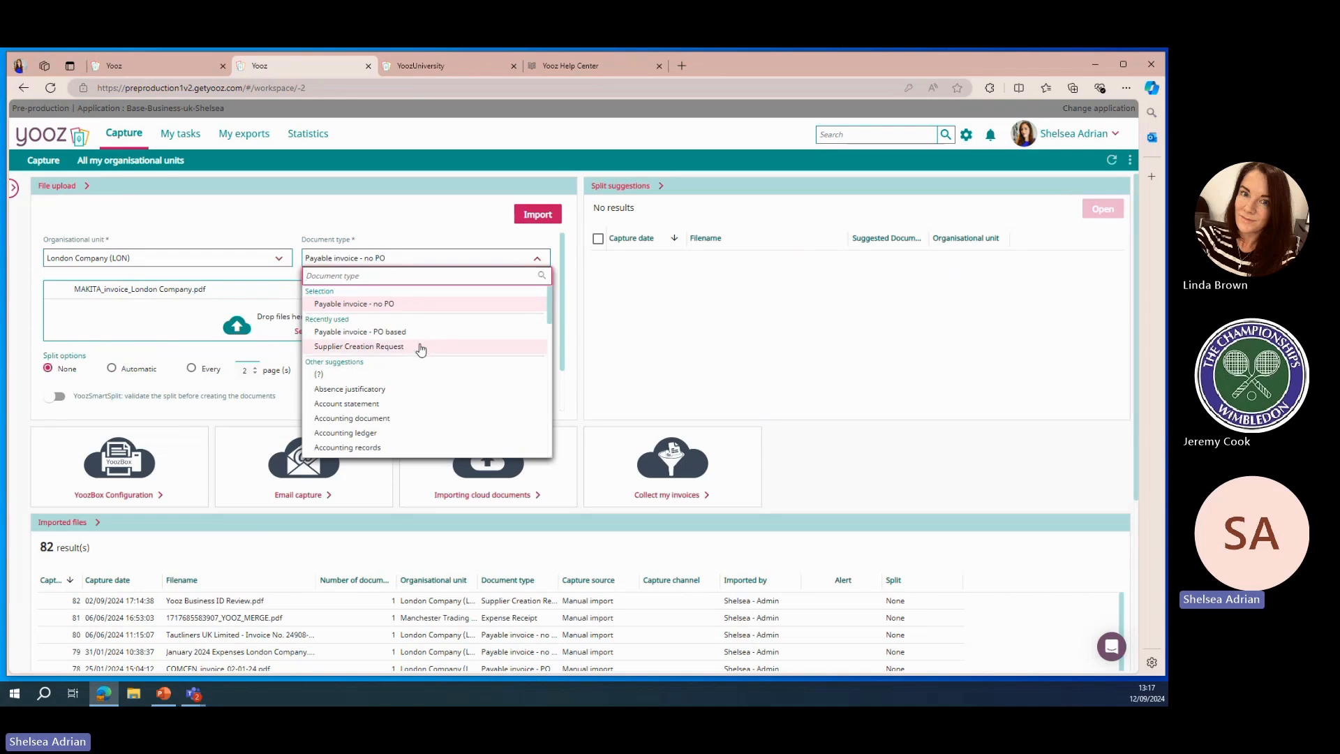
pyautogui.scroll(-3, 420, 349)
pyautogui.scroll(-10, 421, 349)
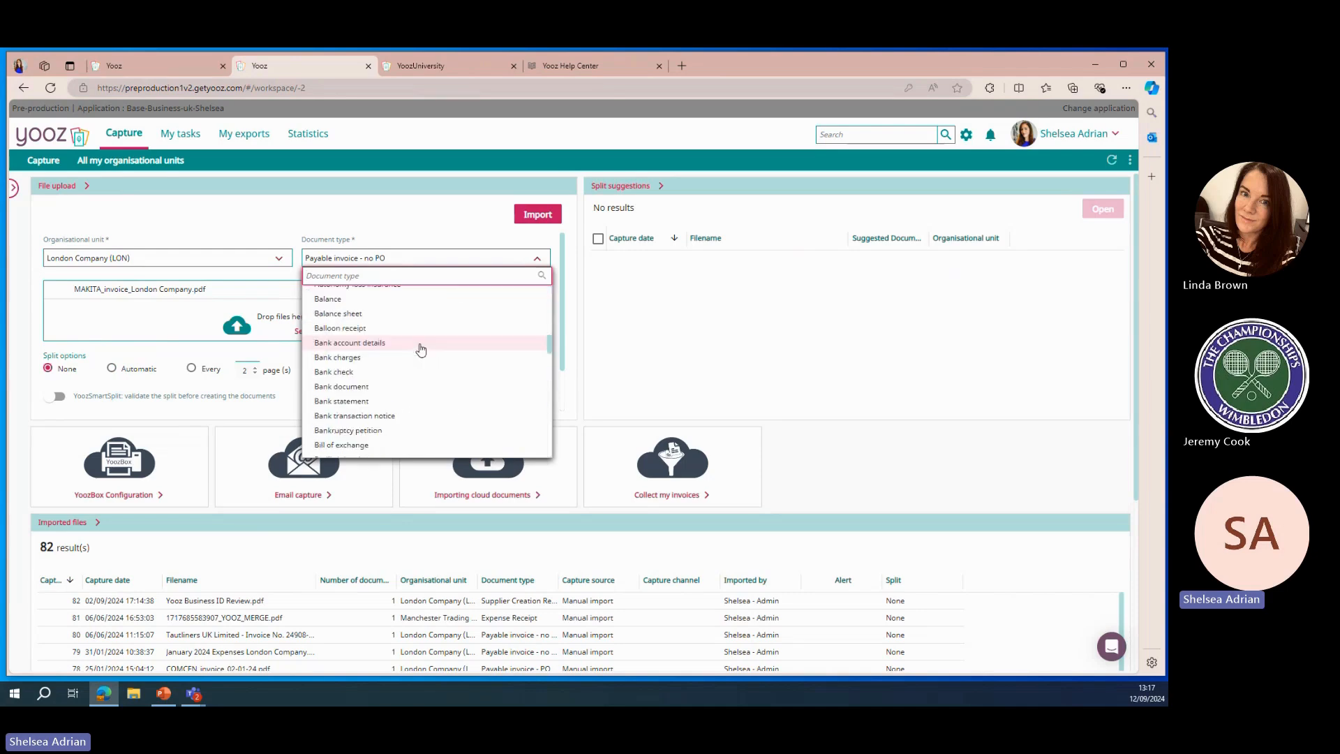
pyautogui.scroll(-10, 421, 349)
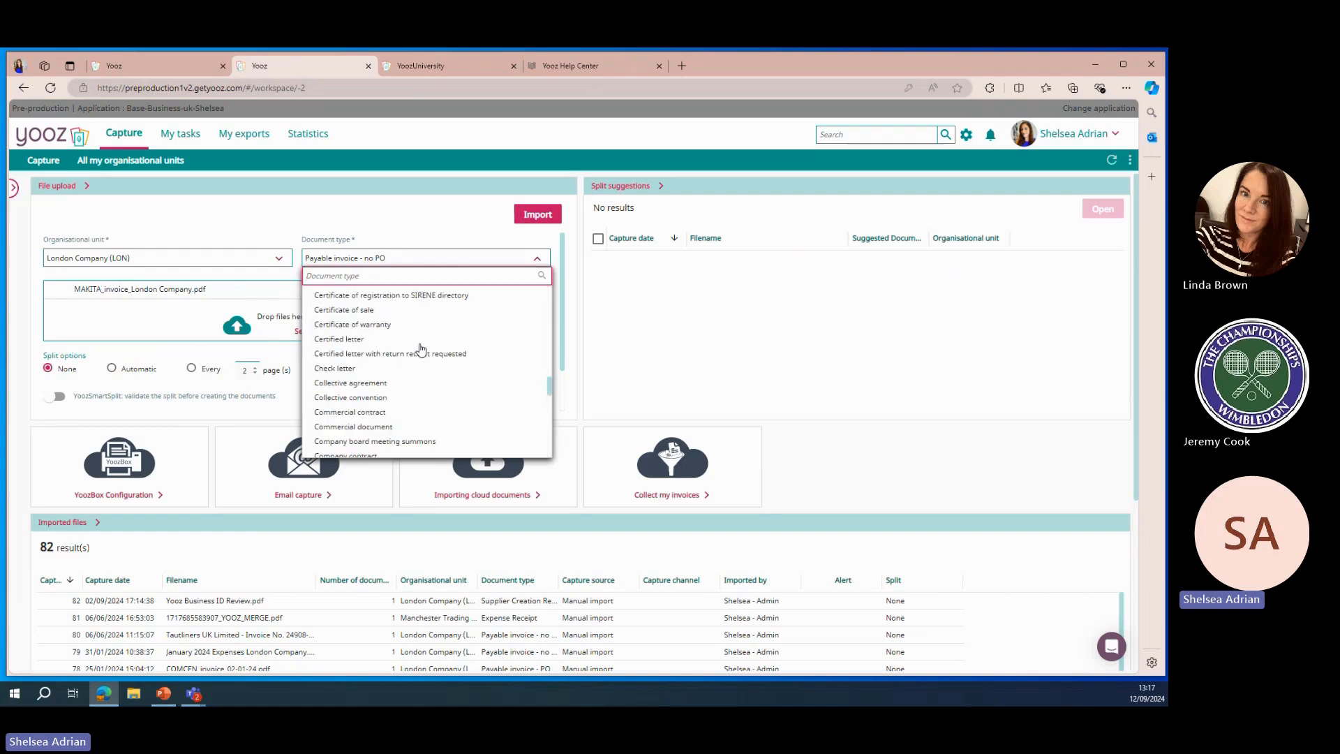
pyautogui.scroll(-10, 421, 349)
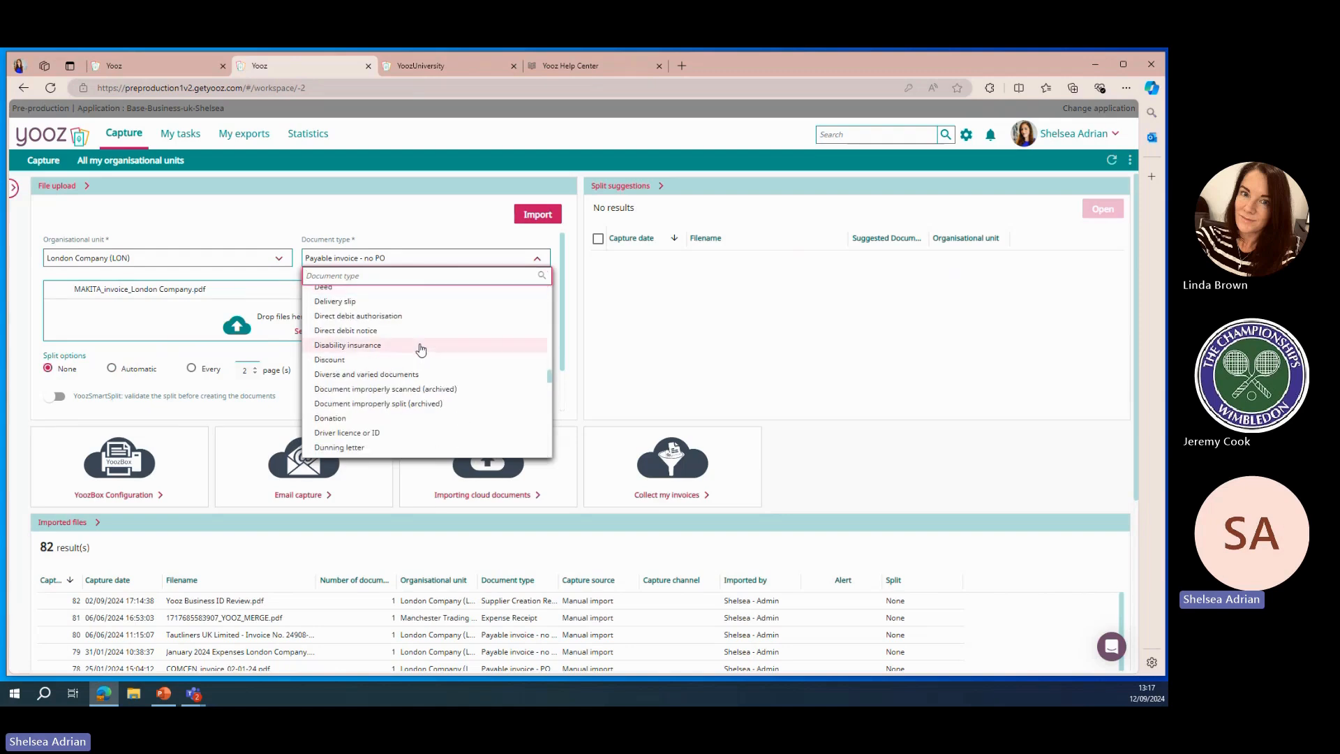
pyautogui.scroll(-10, 421, 348)
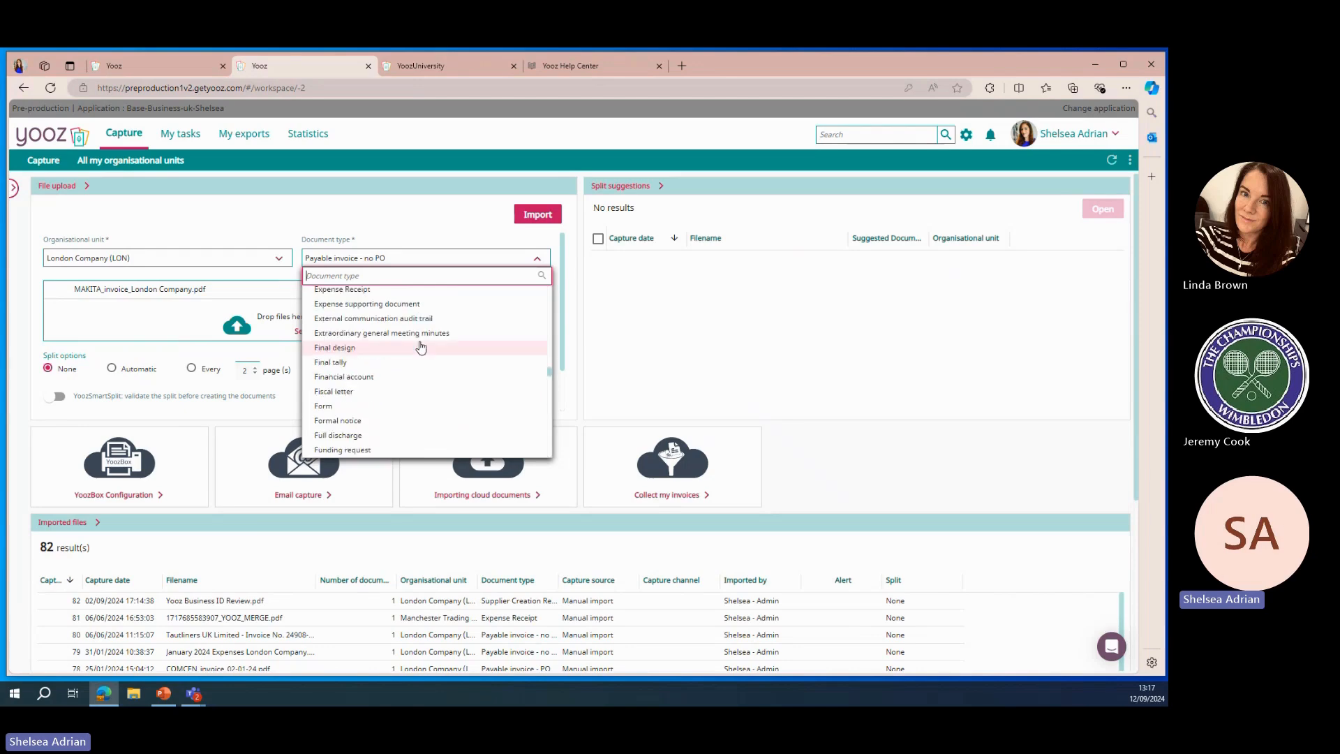
pyautogui.scroll(-5, 421, 347)
pyautogui.scroll(-8, 421, 347)
pyautogui.scroll(-4, 420, 347)
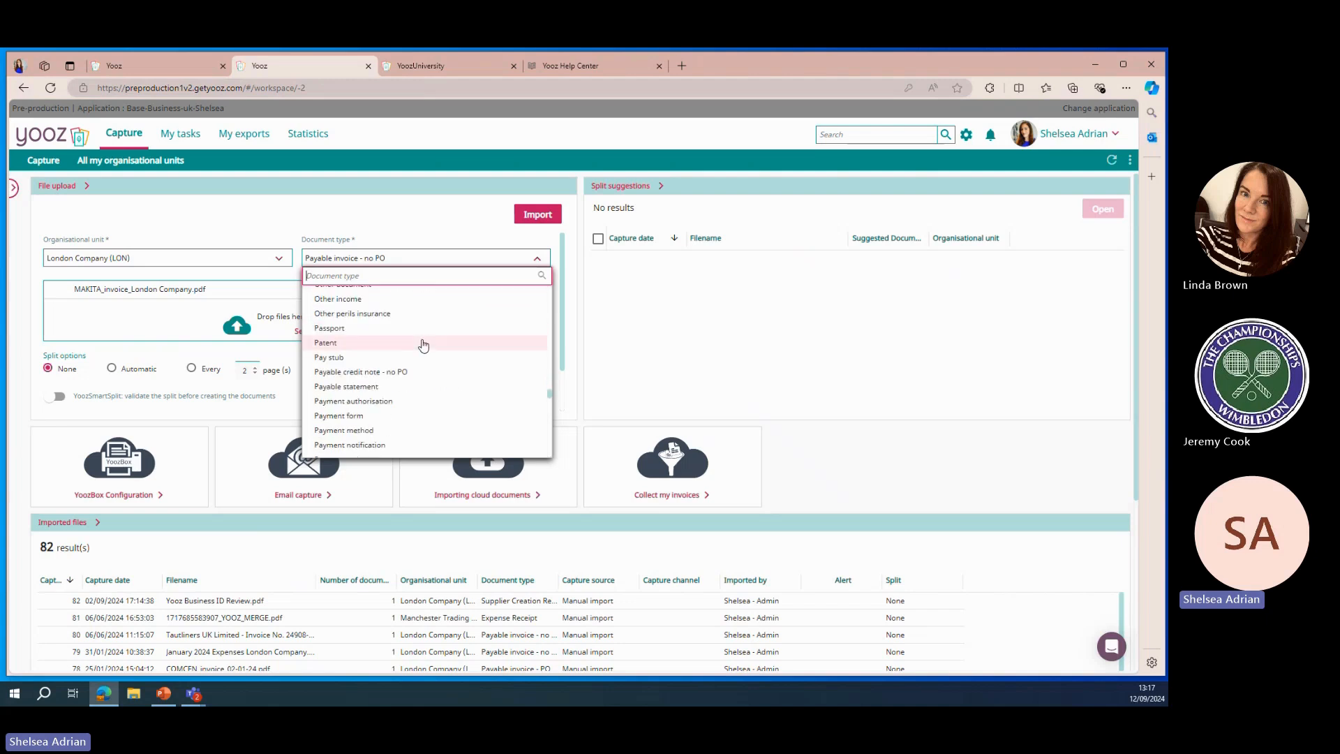
pyautogui.scroll(-8, 423, 345)
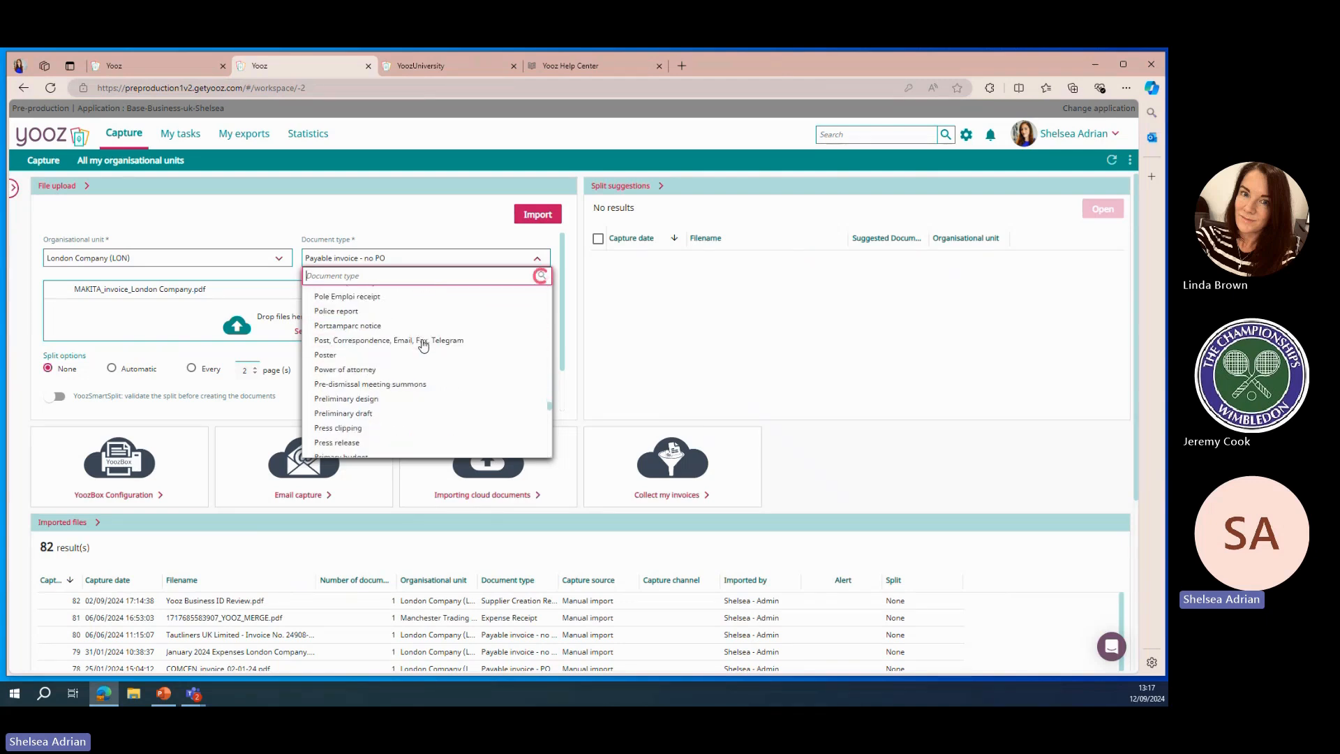
pyautogui.scroll(-15, 423, 345)
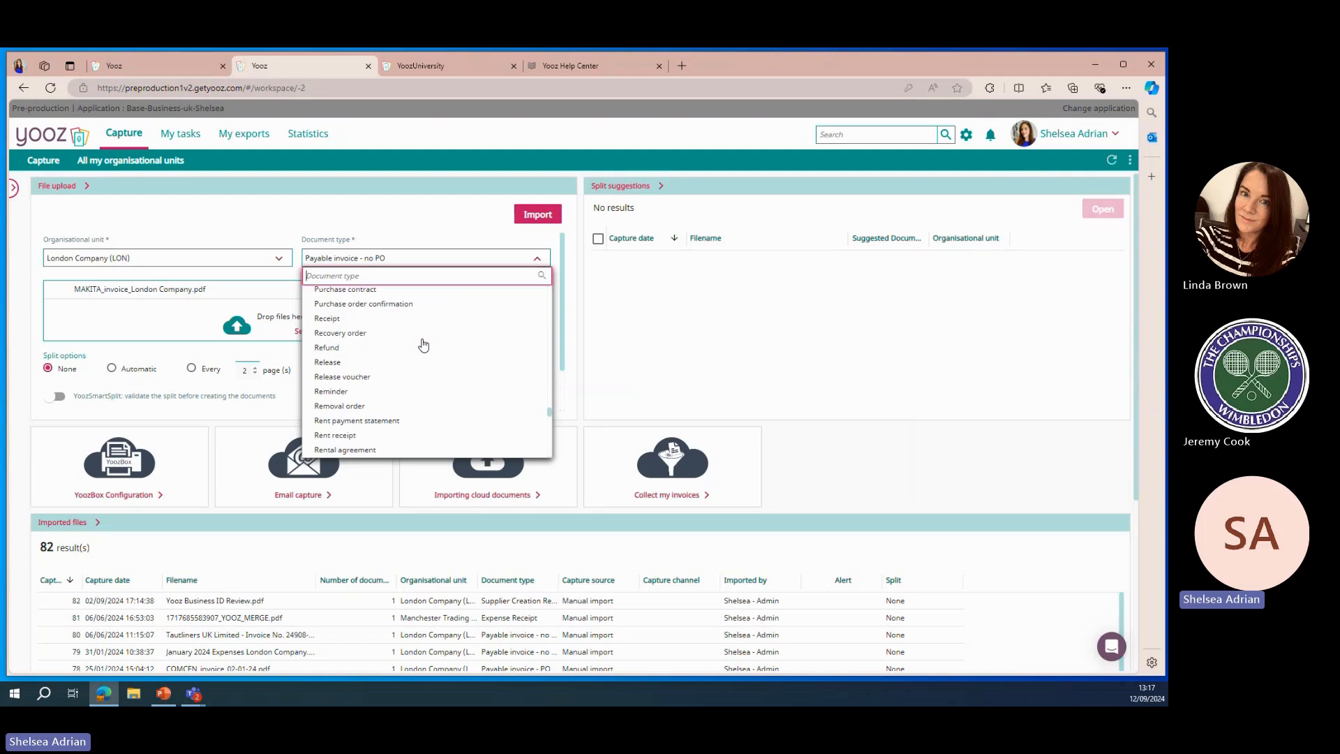
pyautogui.scroll(-4, 423, 345)
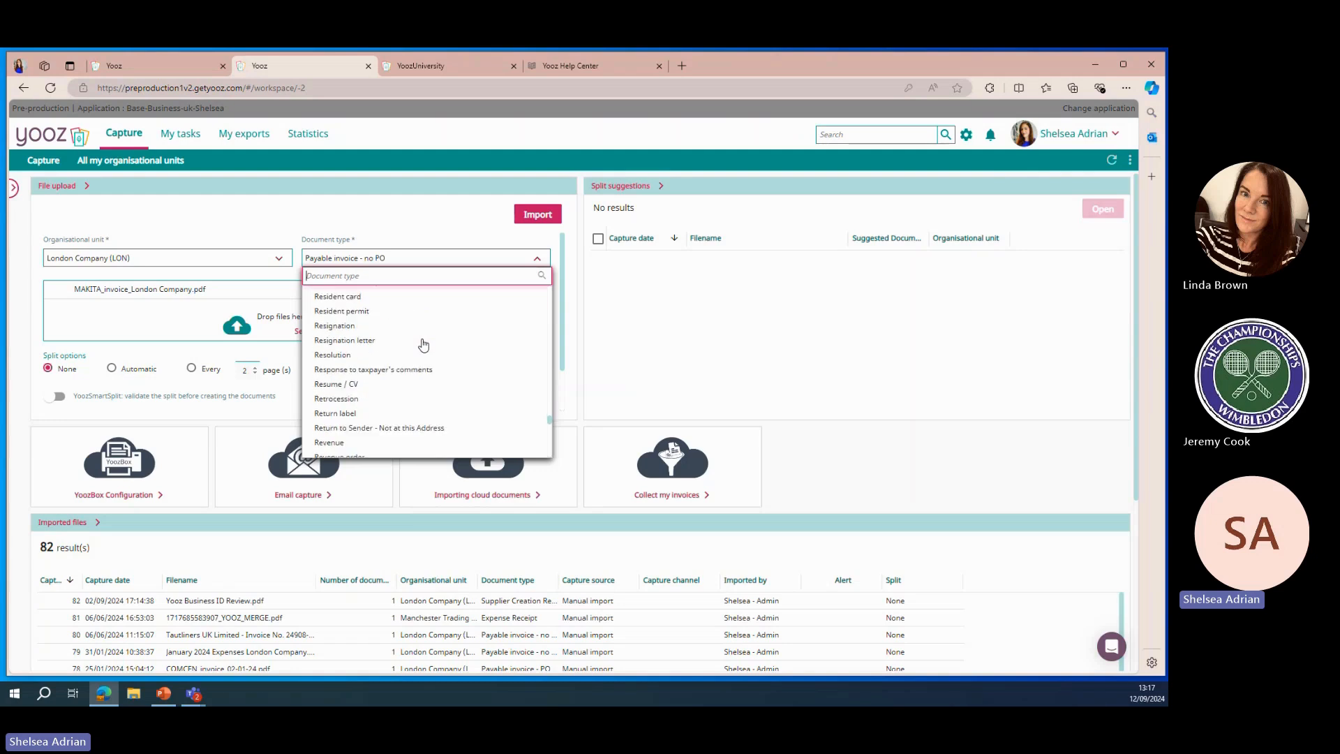
pyautogui.scroll(-6, 423, 345)
pyautogui.scroll(6, 423, 345)
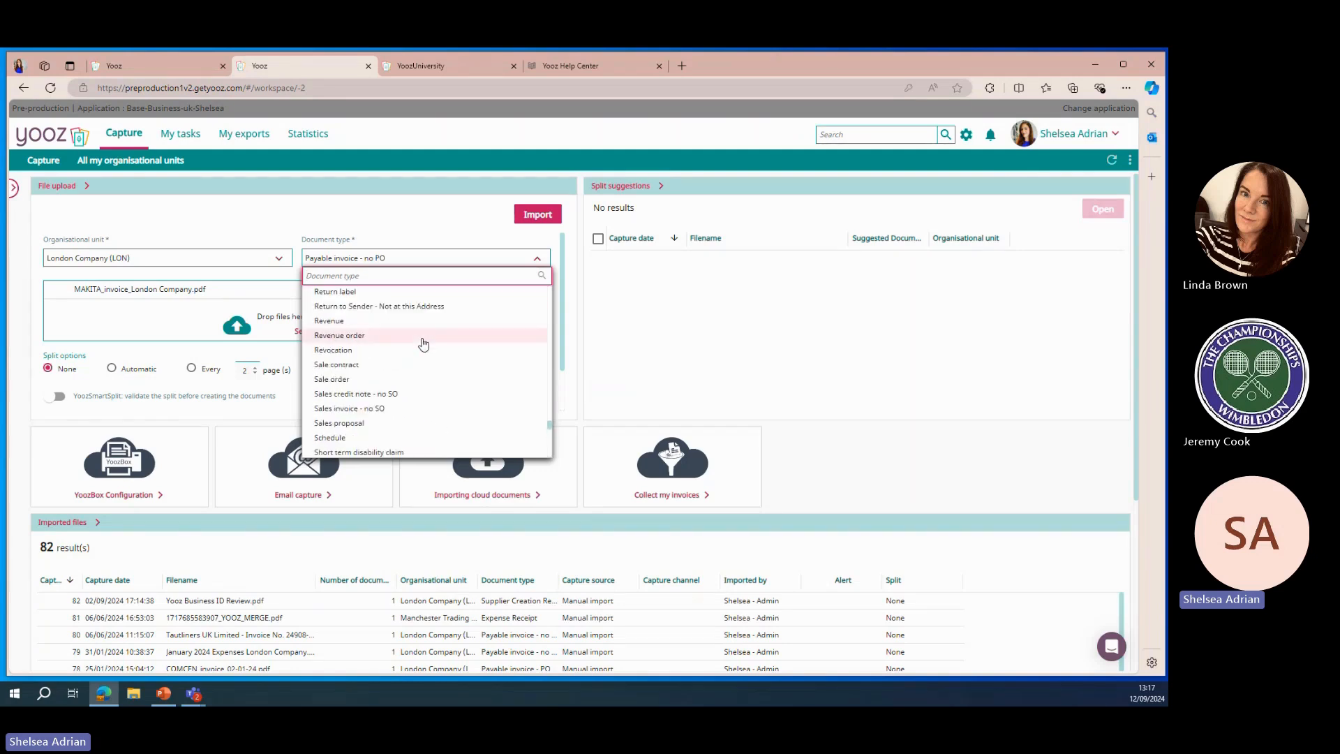
pyautogui.scroll(4, 421, 363)
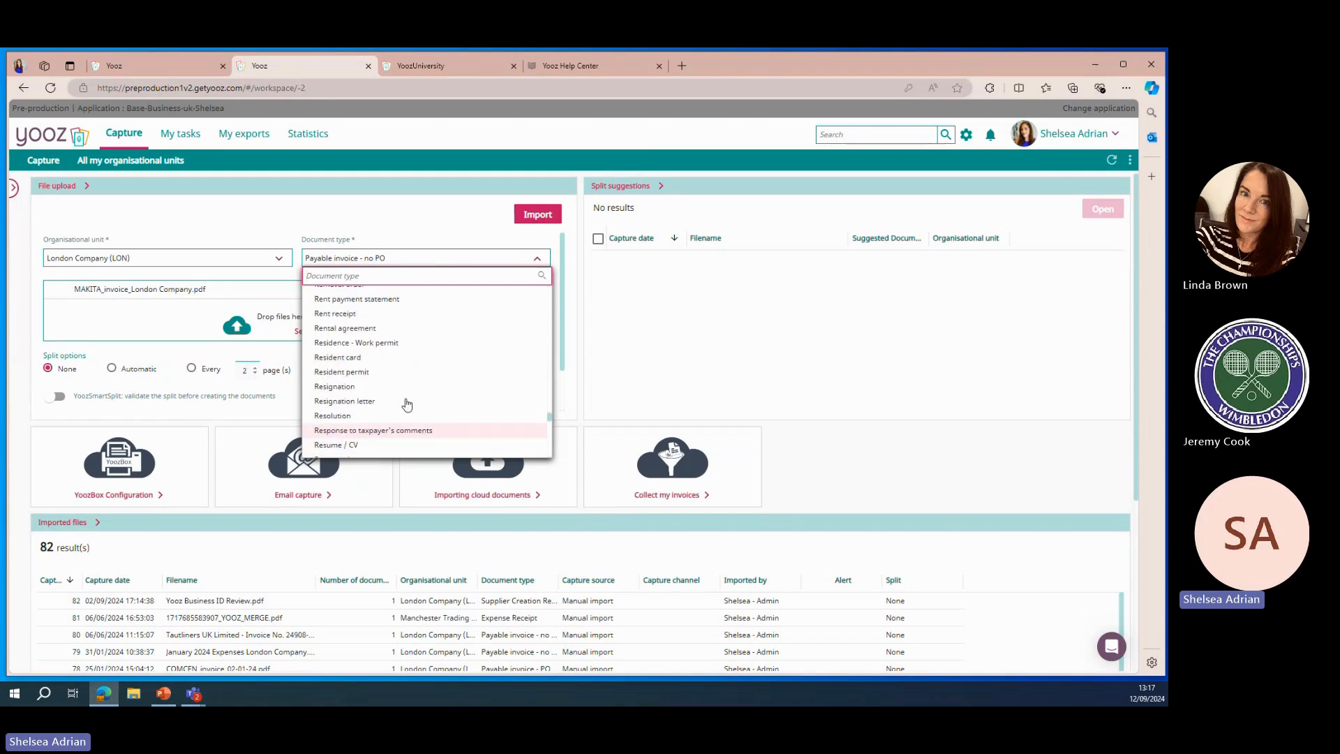
pyautogui.scroll(2, 415, 387)
# Set the document type to Payable invoice - PO based
pyautogui.moveTo(550, 412); pyautogui.dragTo(551, 290)
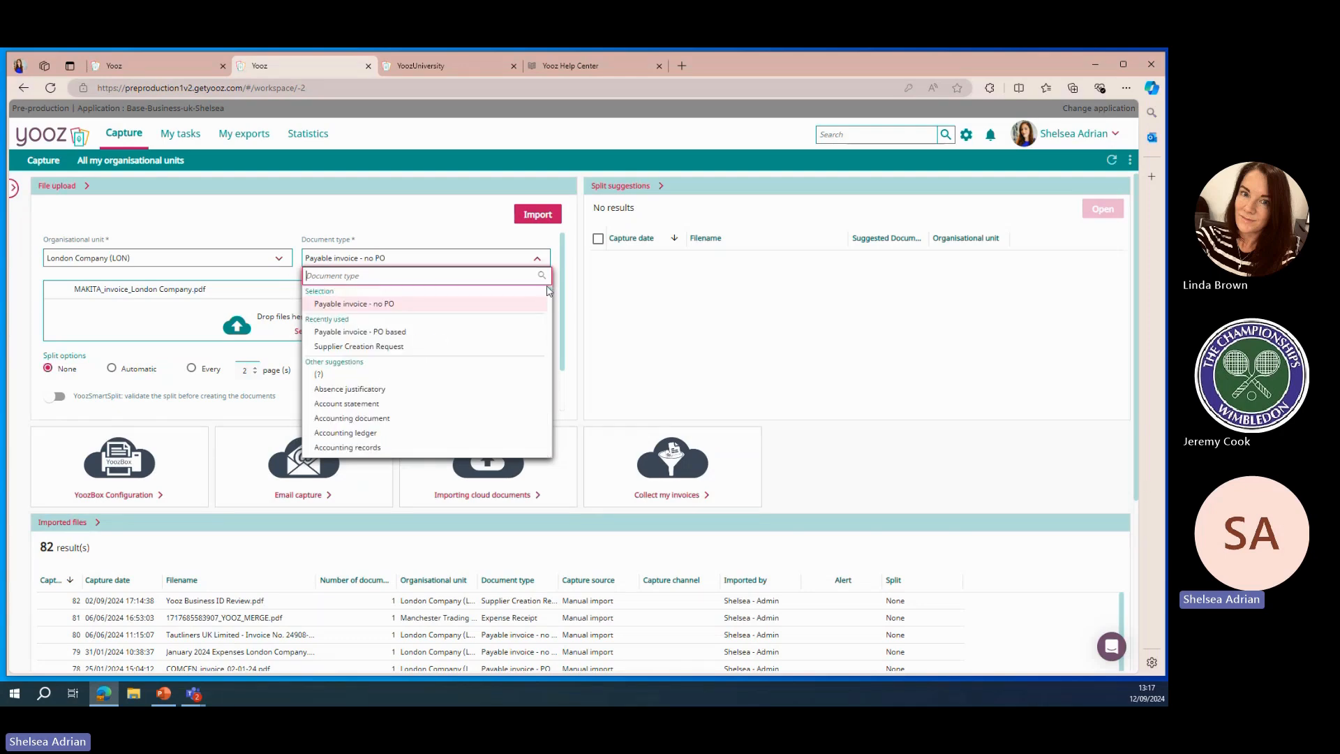
pyautogui.click(402, 333)
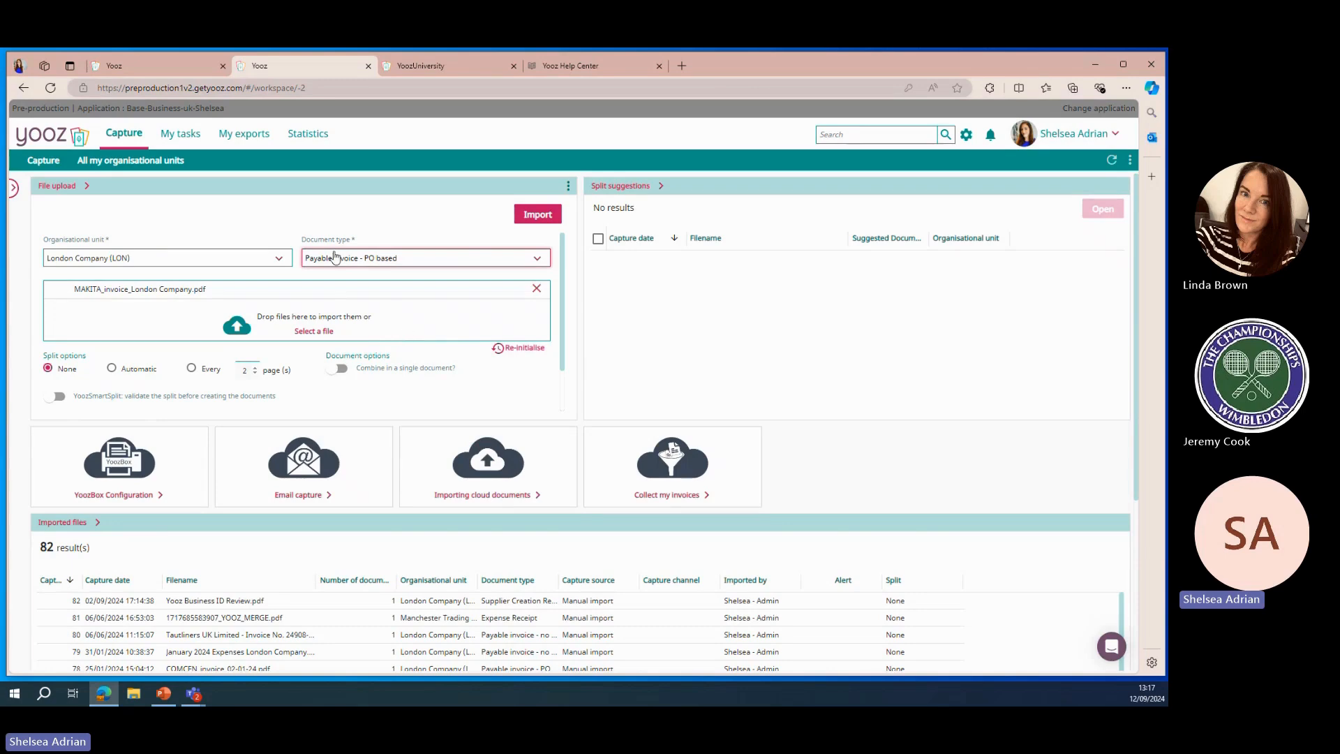
# Add Highlight Color as additional data, choose the pink colour, and import the invoice
pyautogui.scroll(-1, 155, 362)
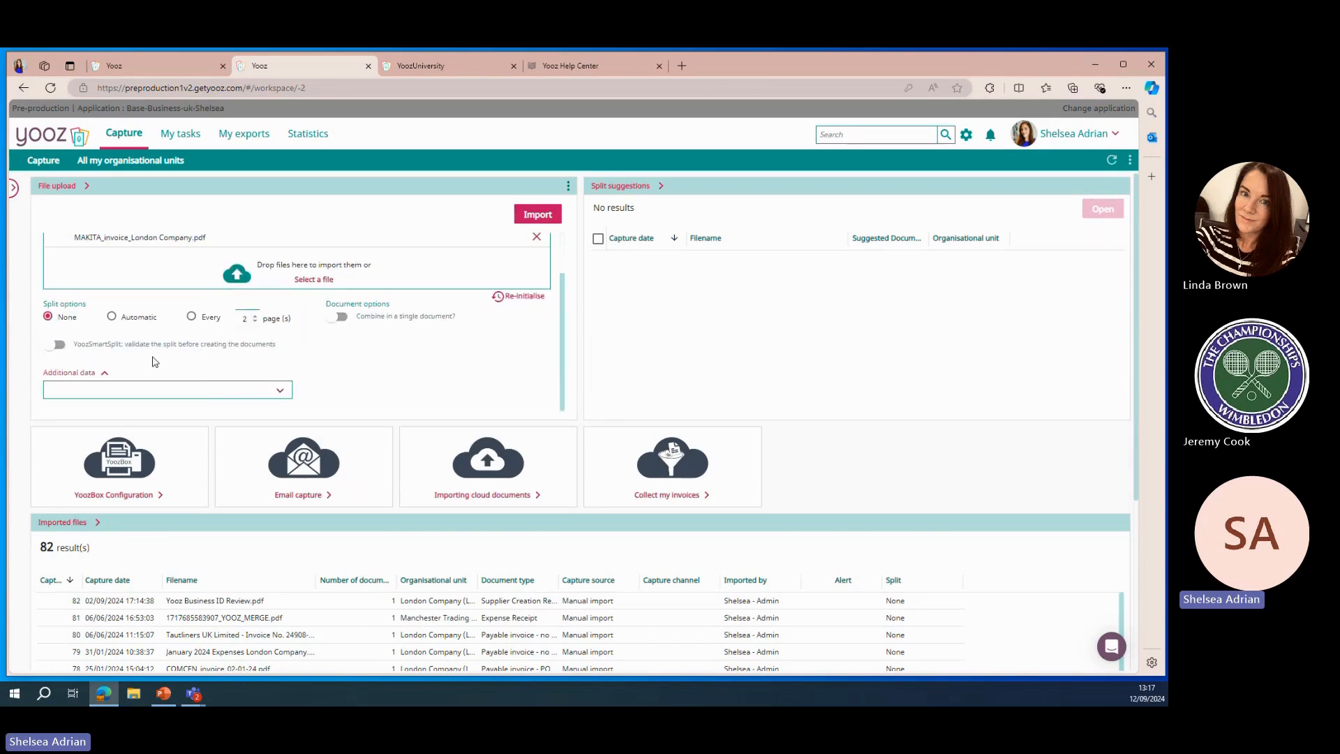
pyautogui.click(208, 389)
pyautogui.scroll(-2, 233, 417)
pyautogui.scroll(-5, 233, 418)
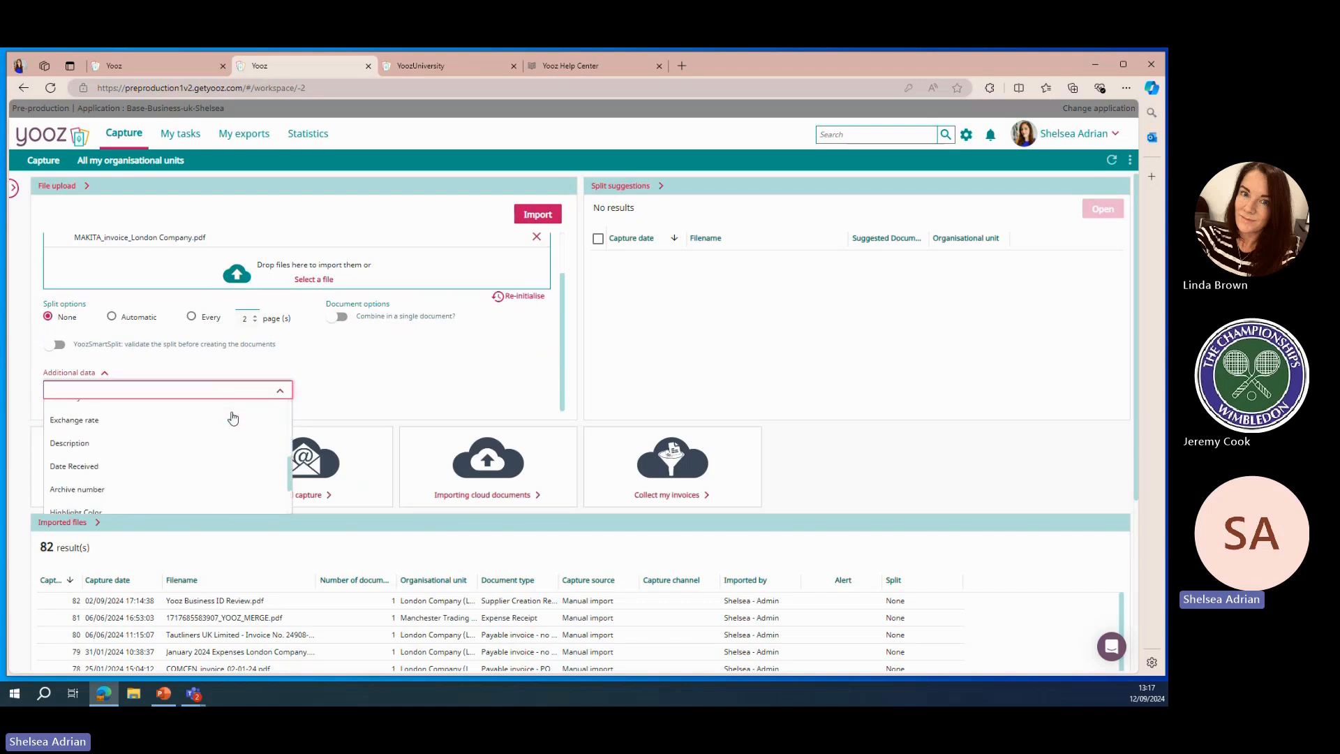
pyautogui.click(214, 458)
pyautogui.click(314, 391)
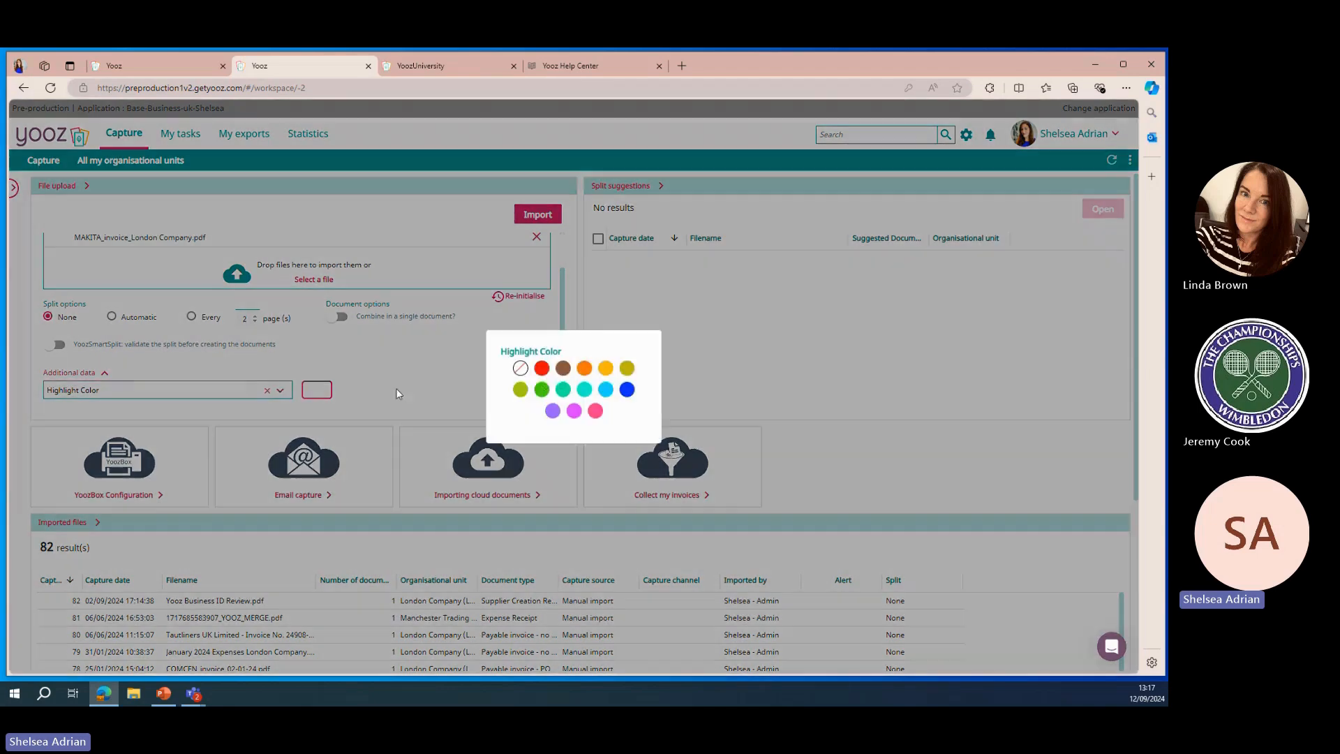
pyautogui.click(596, 411)
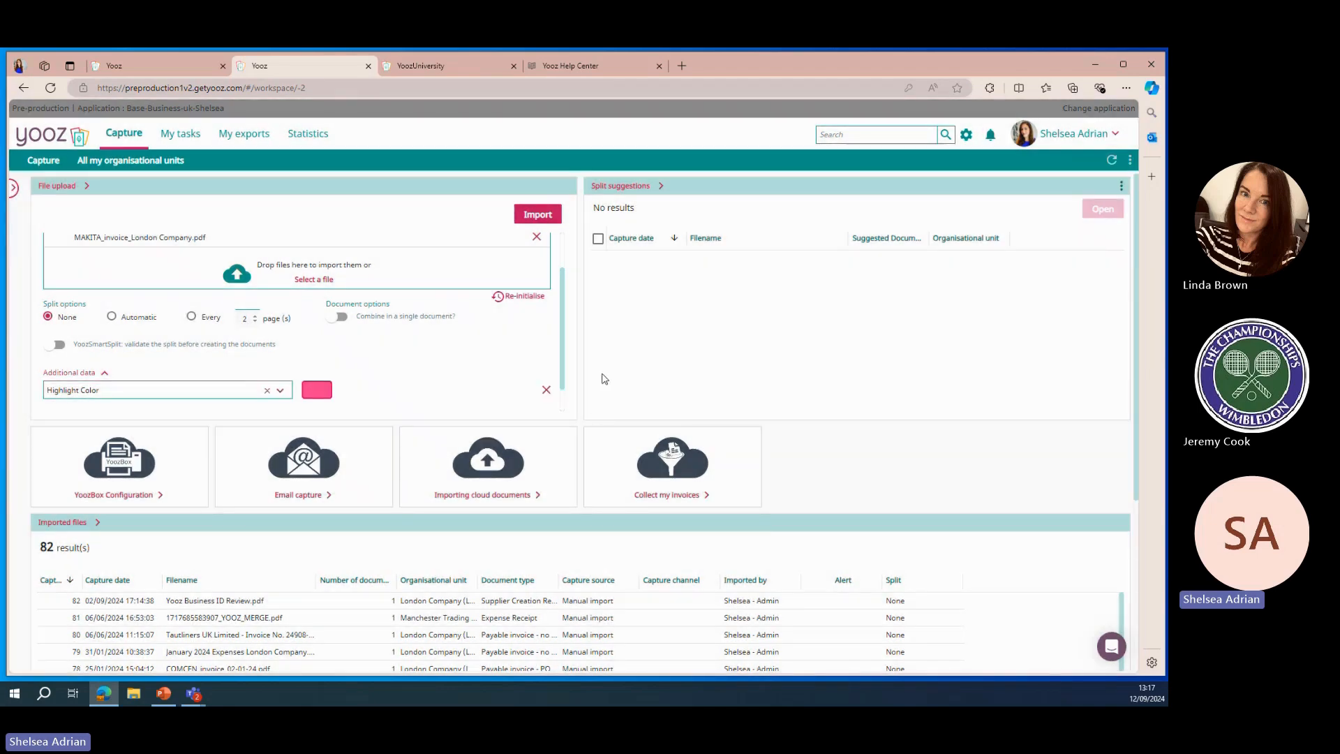
pyautogui.click(538, 215)
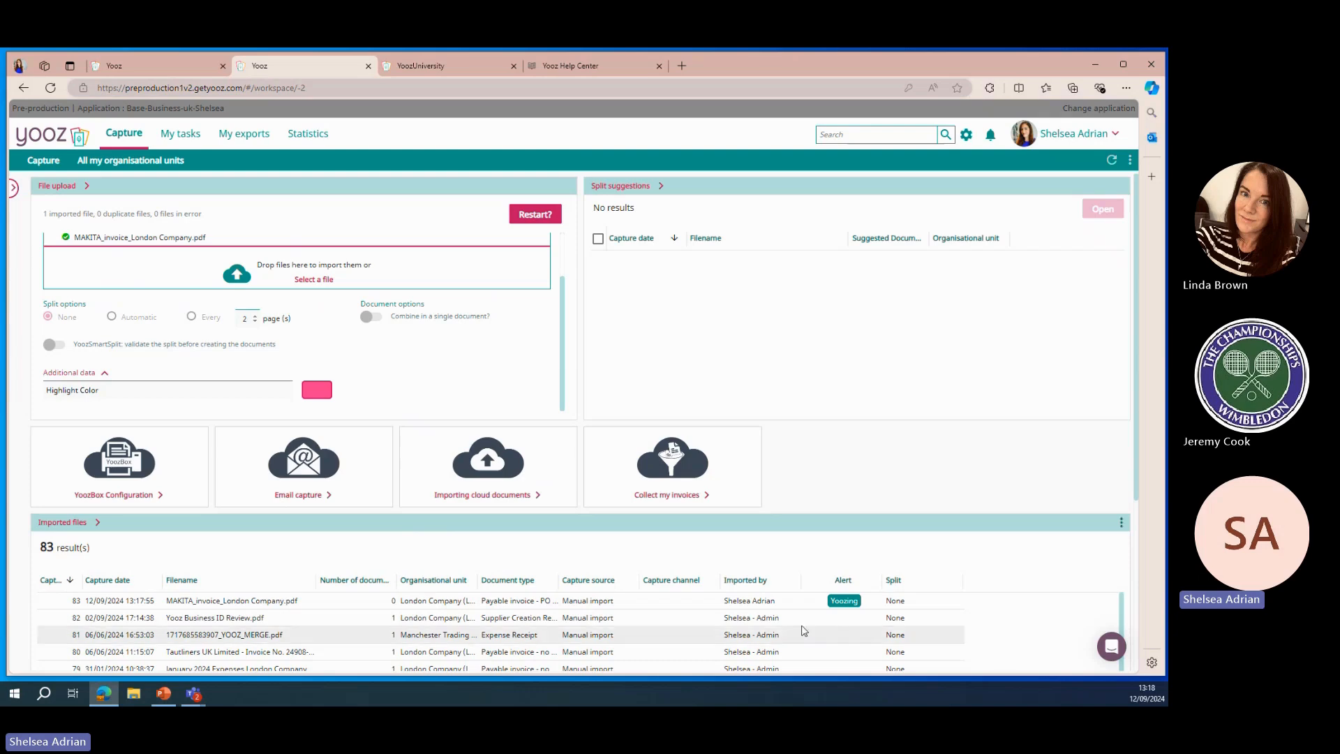
# Check the imported files list for the new invoice and refresh the Capture page
pyautogui.scroll(-3, 921, 442)
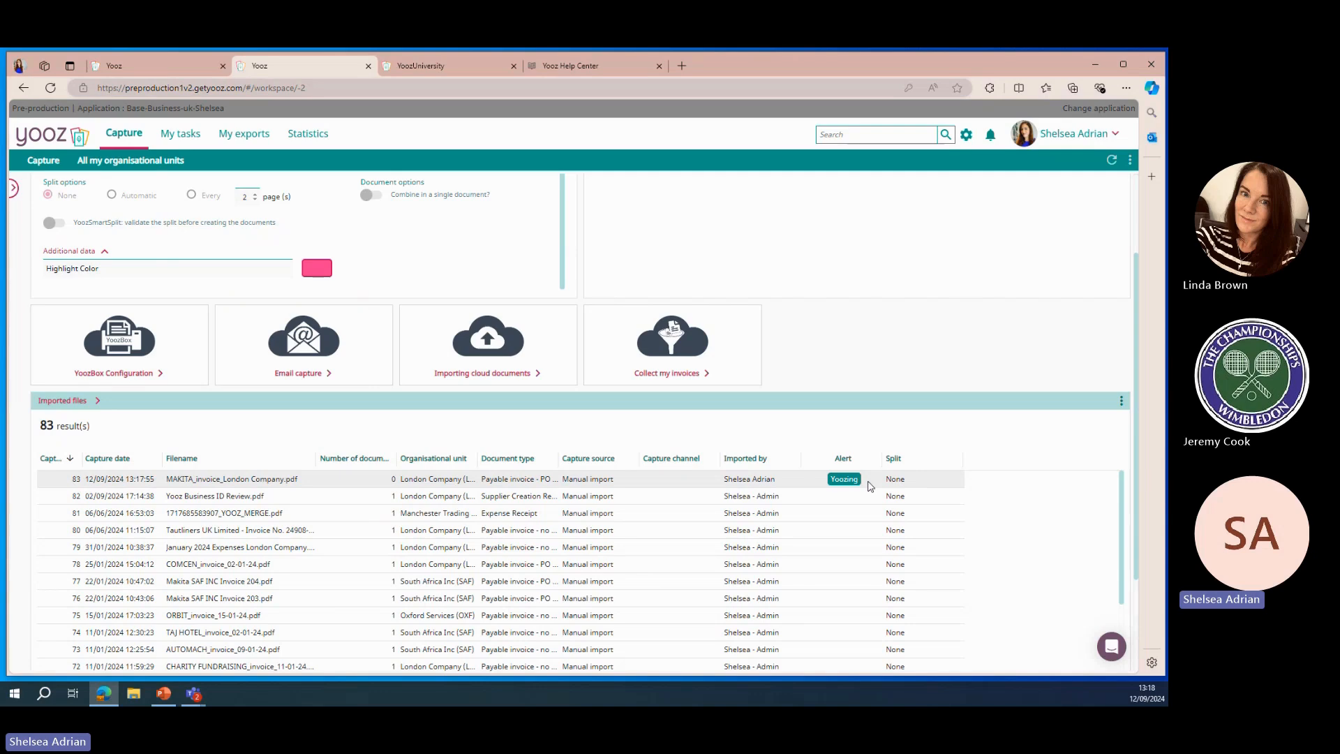
pyautogui.scroll(2, 874, 349)
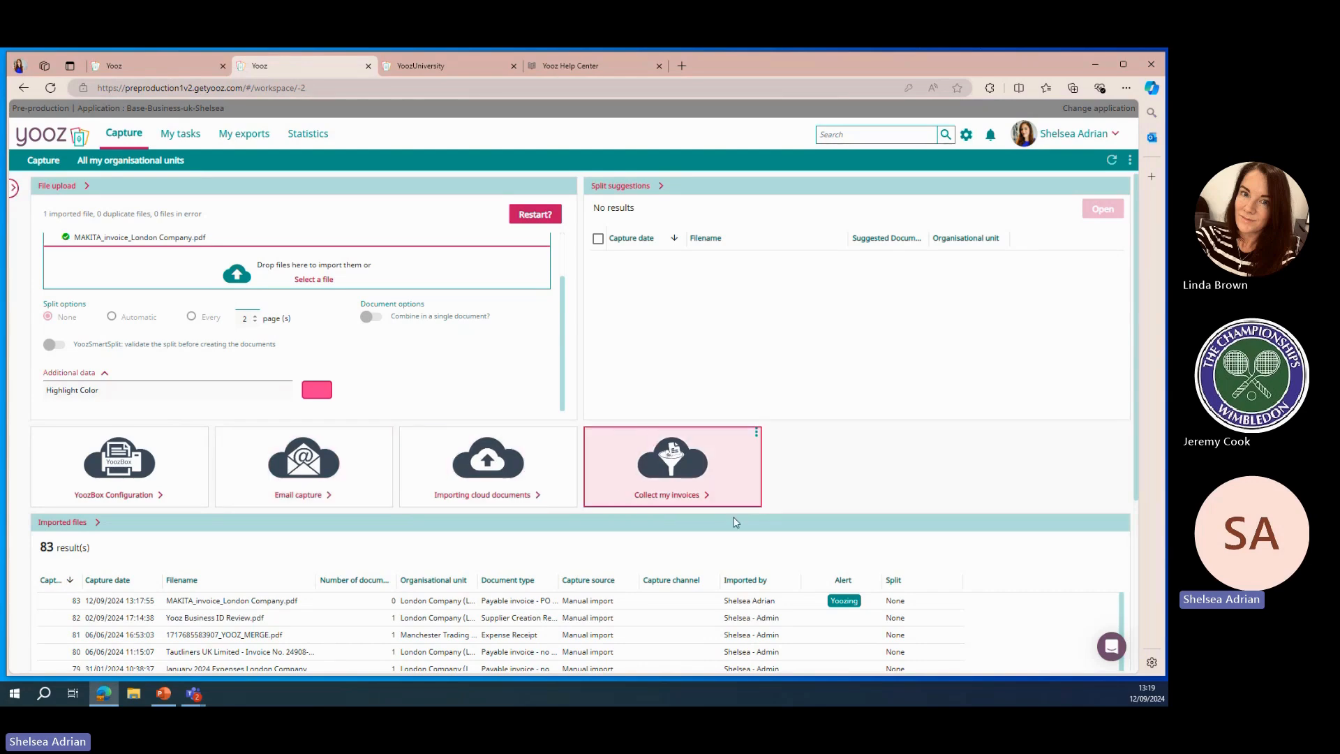
pyautogui.click(1112, 161)
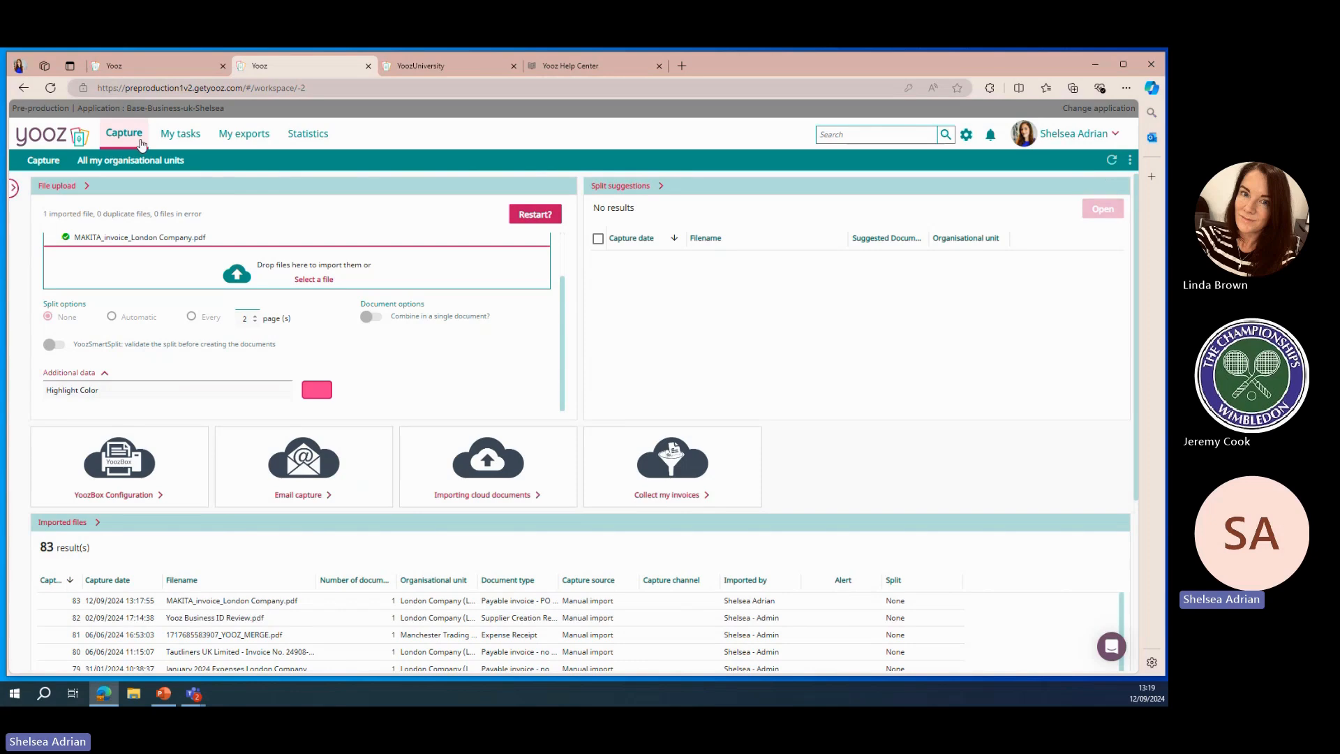
# Open the MAKITA INV24013 payable invoice task and check its tax, net amount and document number fields against the PDF
pyautogui.click(183, 134)
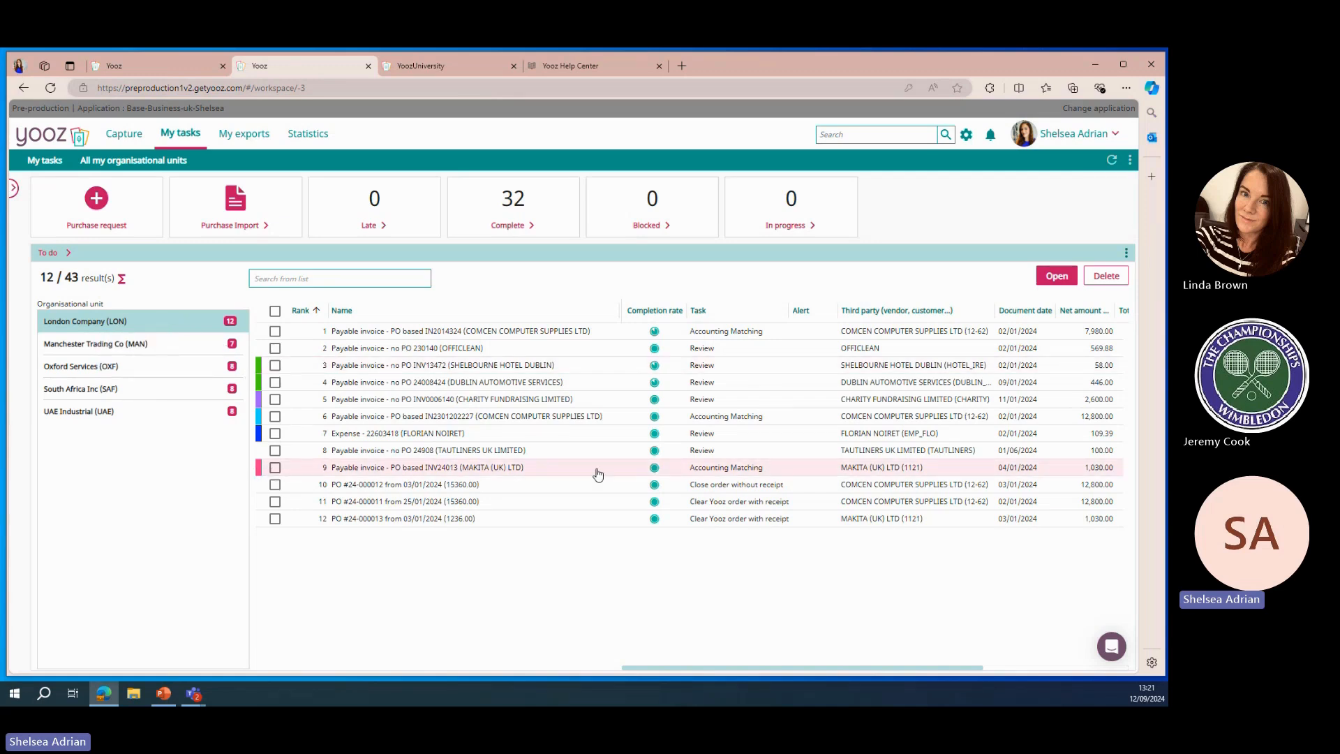
pyautogui.moveTo(652, 470)
pyautogui.click(610, 469)
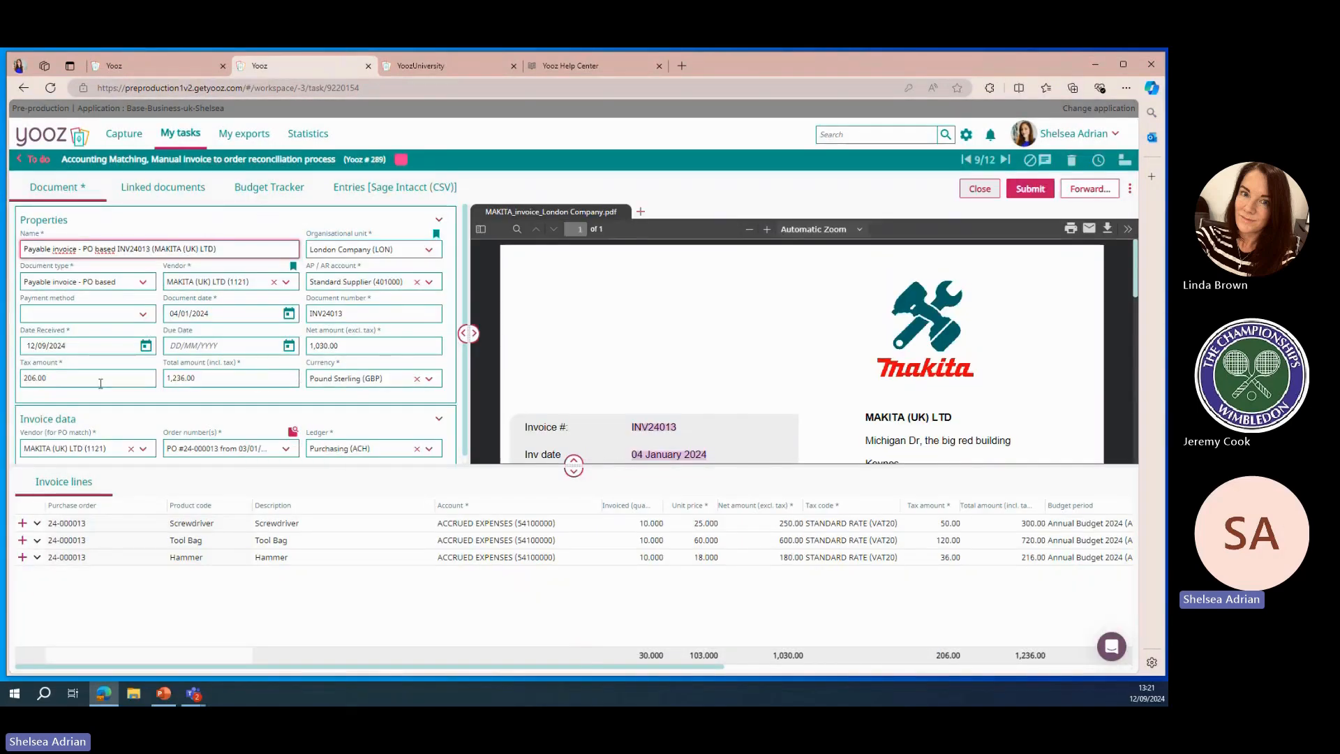
pyautogui.click(100, 384)
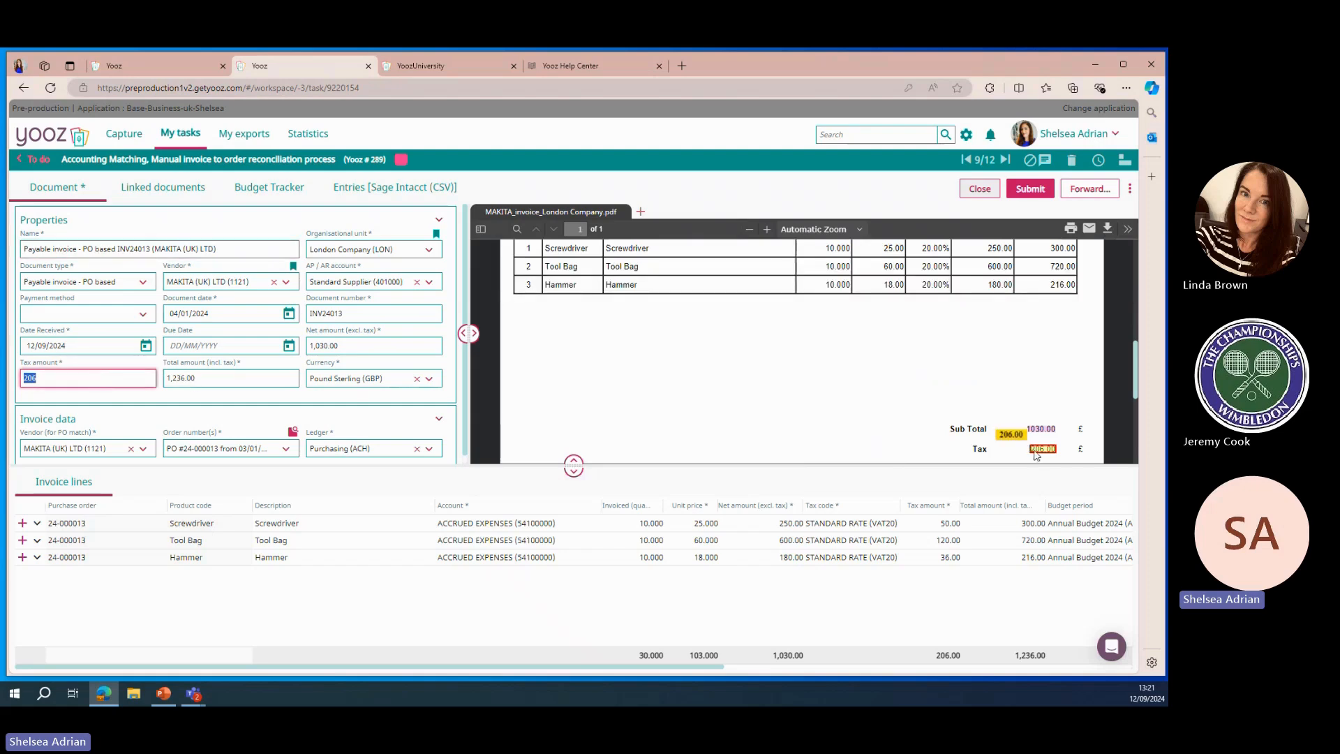
pyautogui.click(363, 347)
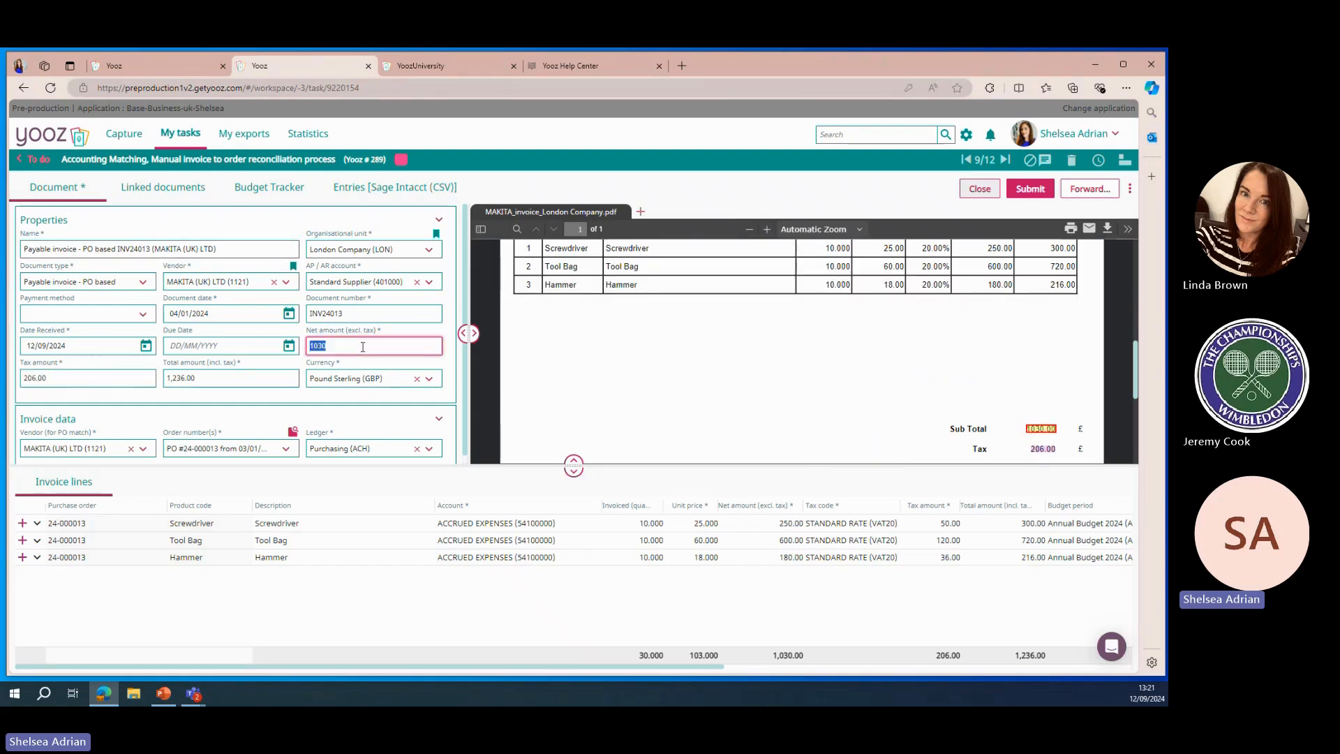
pyautogui.click(373, 315)
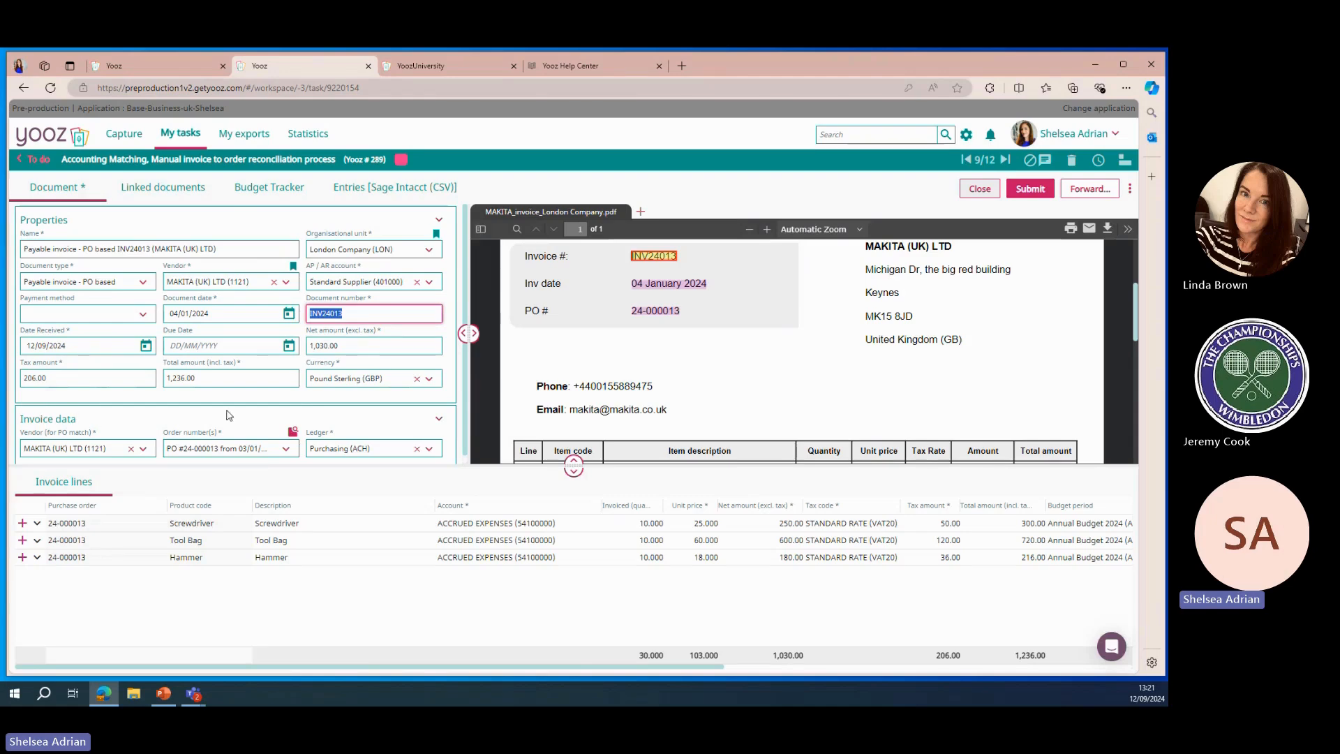
# Explore selecting purchase order 24-000013 and its order lines in the reconcile purchase orders view
pyautogui.click(293, 432)
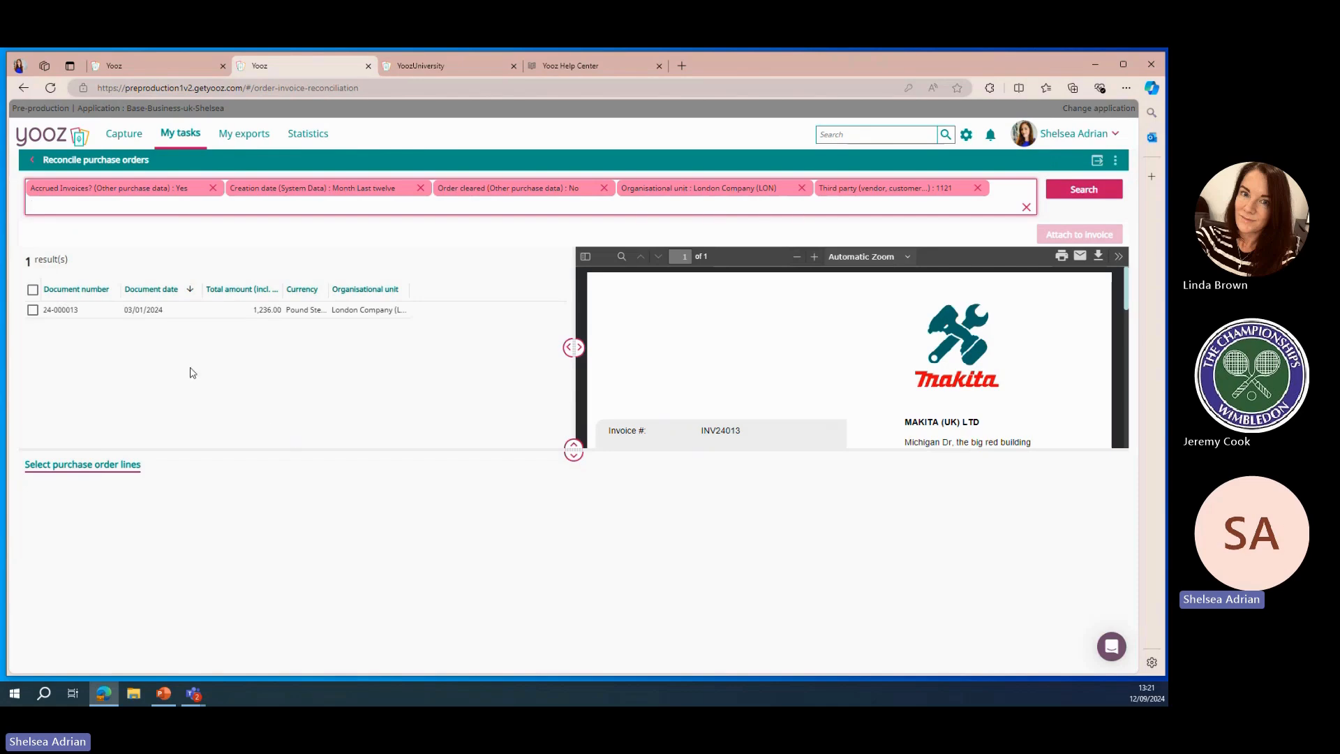
pyautogui.click(32, 311)
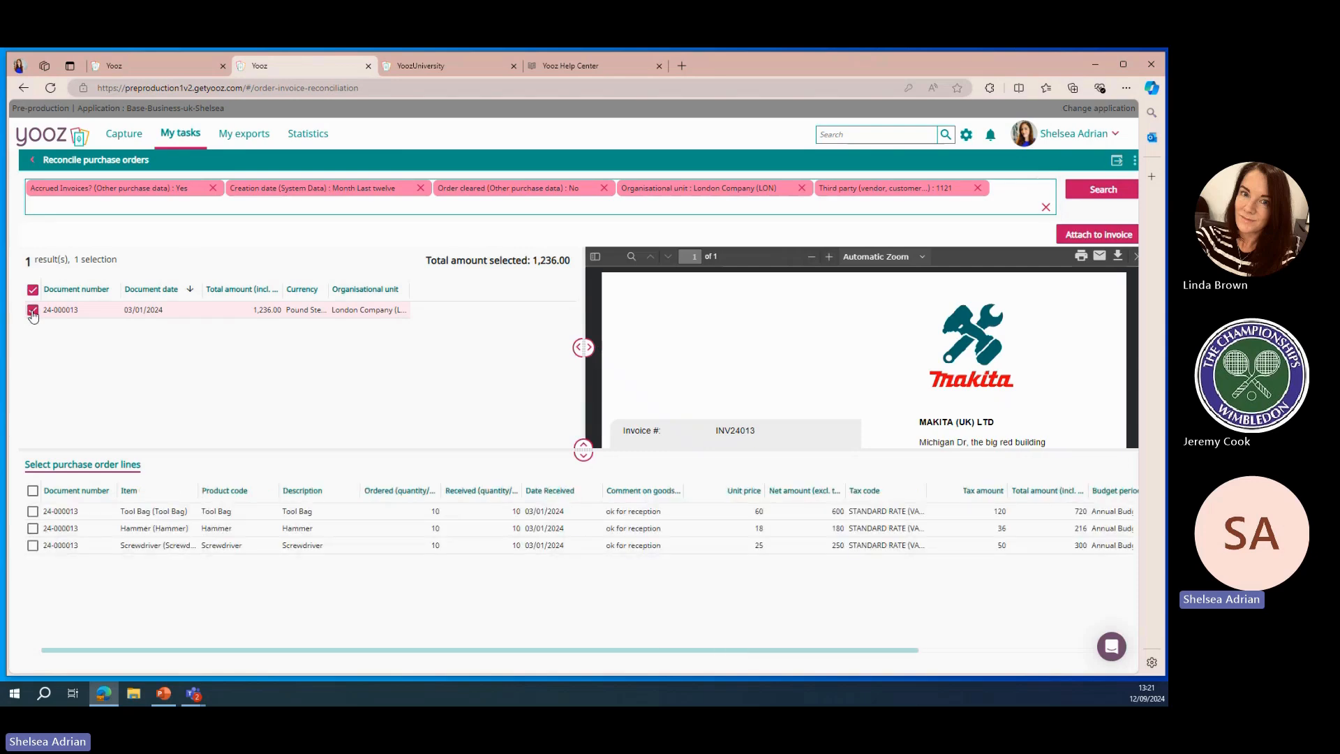
pyautogui.scroll(-3, 772, 332)
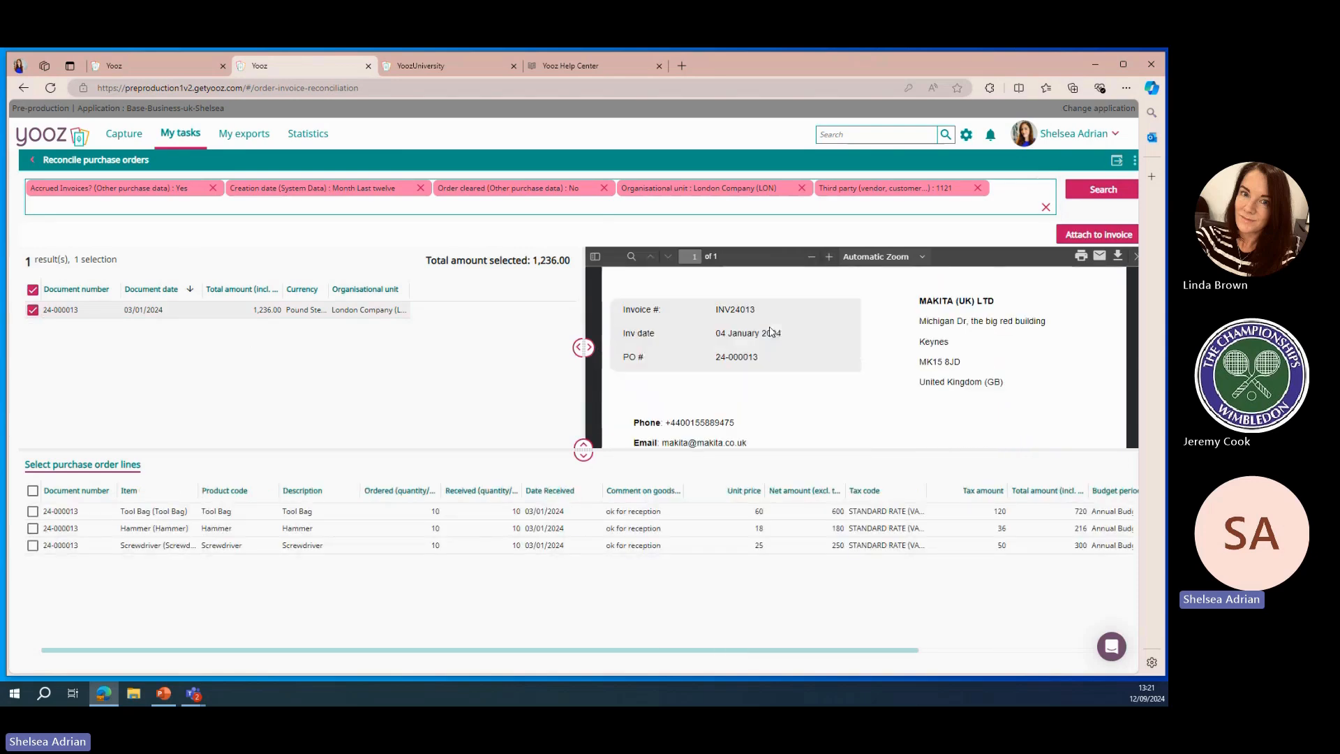
pyautogui.click(32, 512)
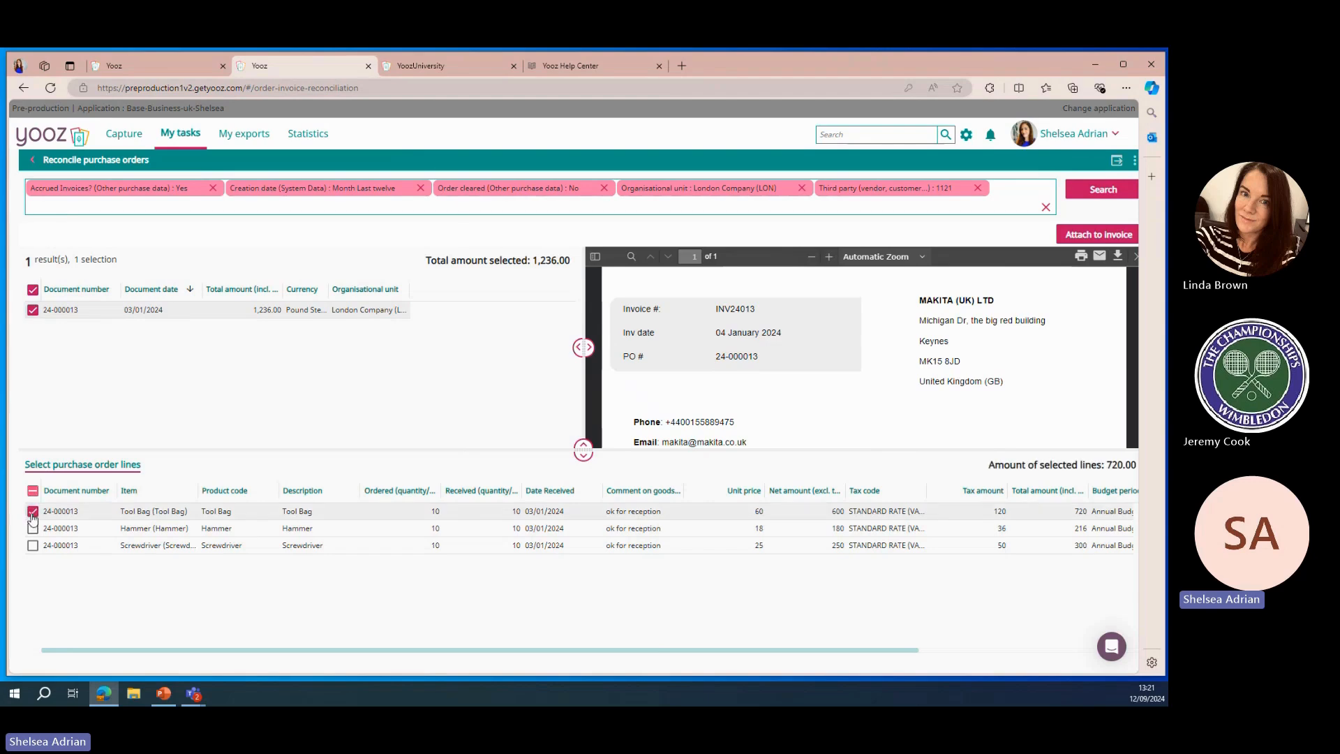
pyautogui.click(33, 512)
pyautogui.click(32, 528)
pyautogui.click(32, 545)
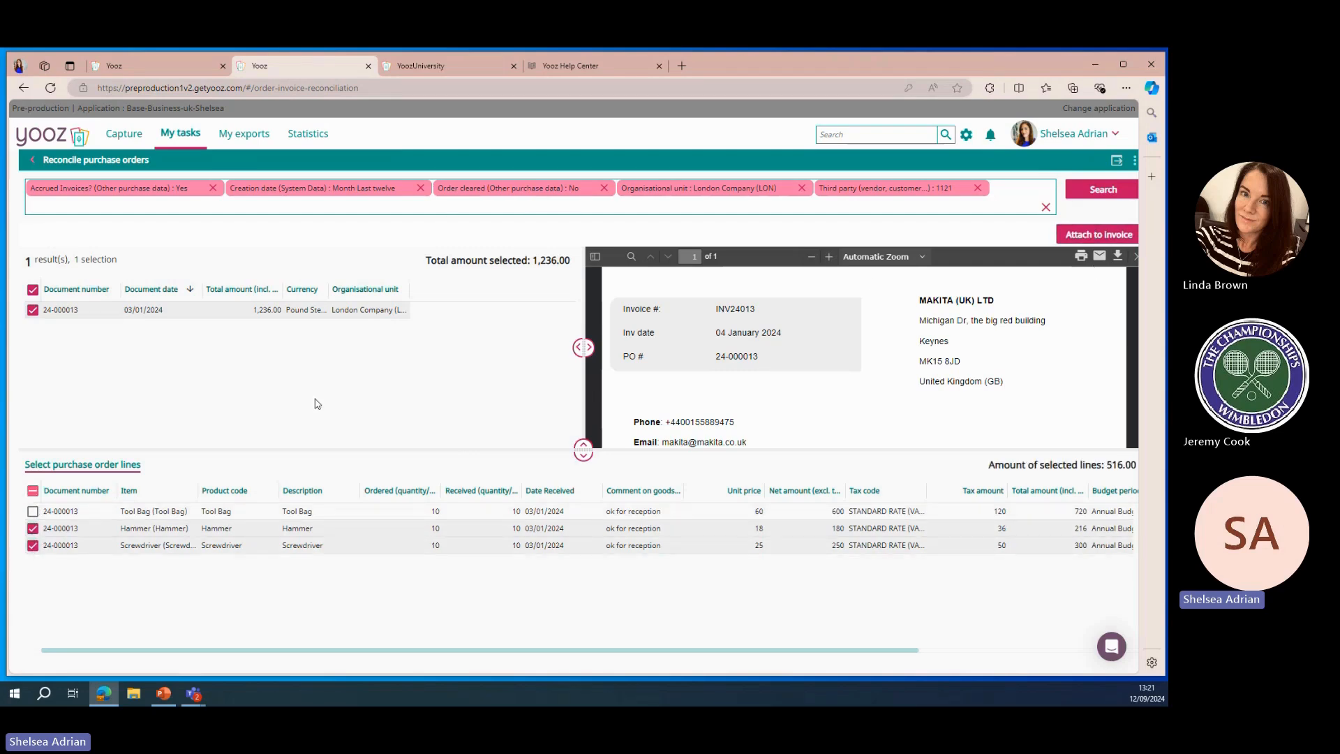
pyautogui.click(32, 528)
pyautogui.click(32, 545)
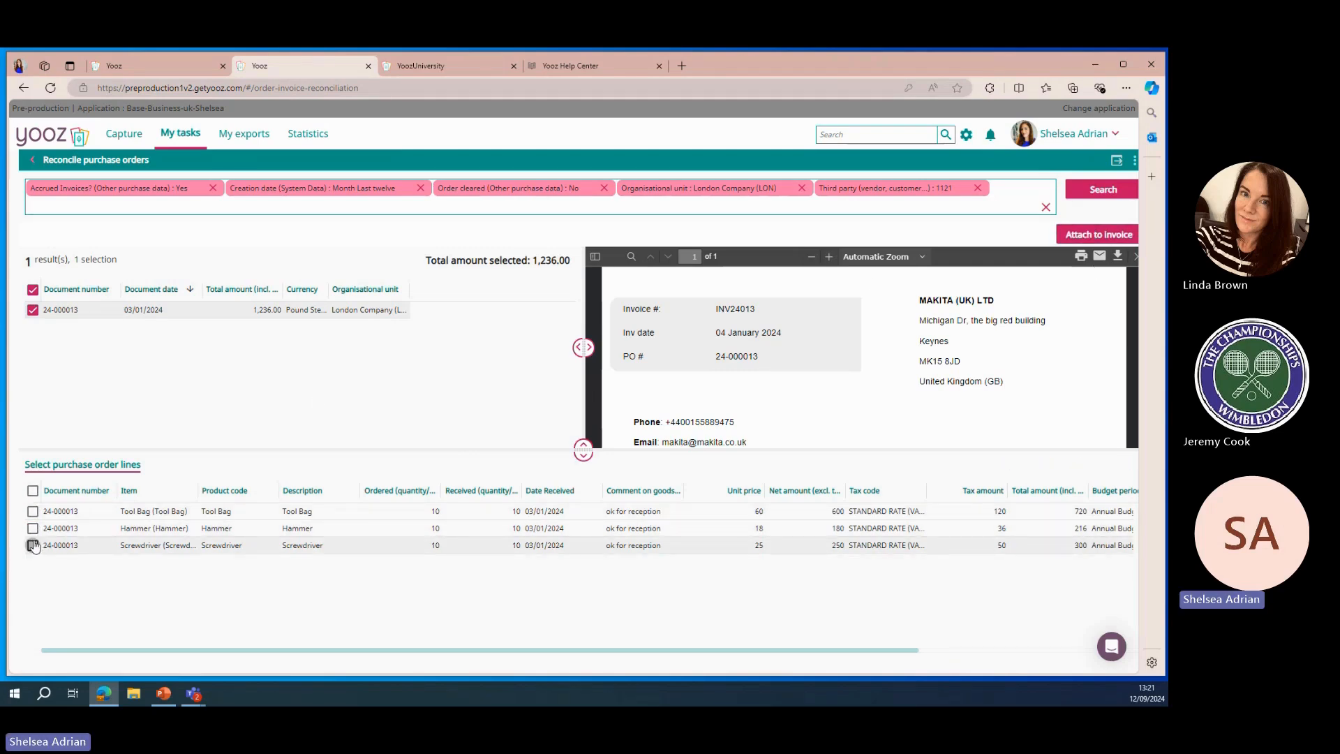
pyautogui.click(32, 310)
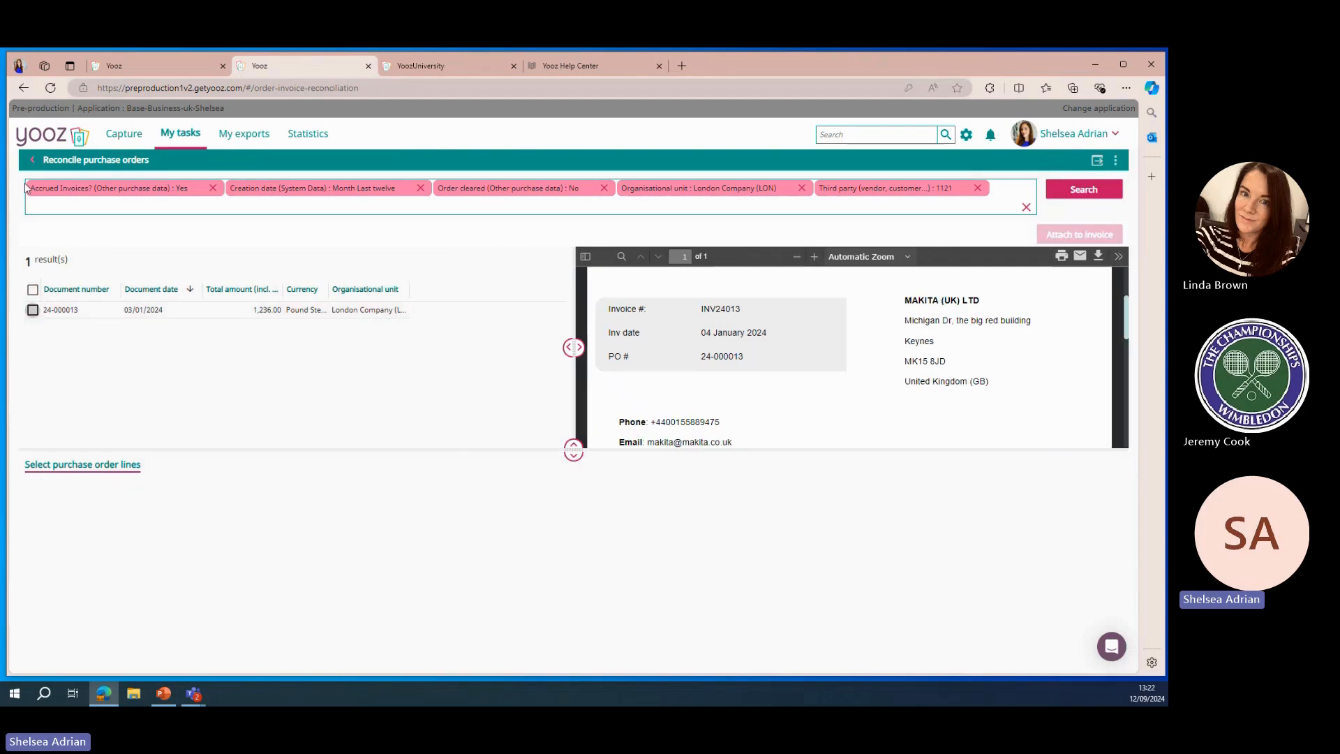
pyautogui.click(31, 161)
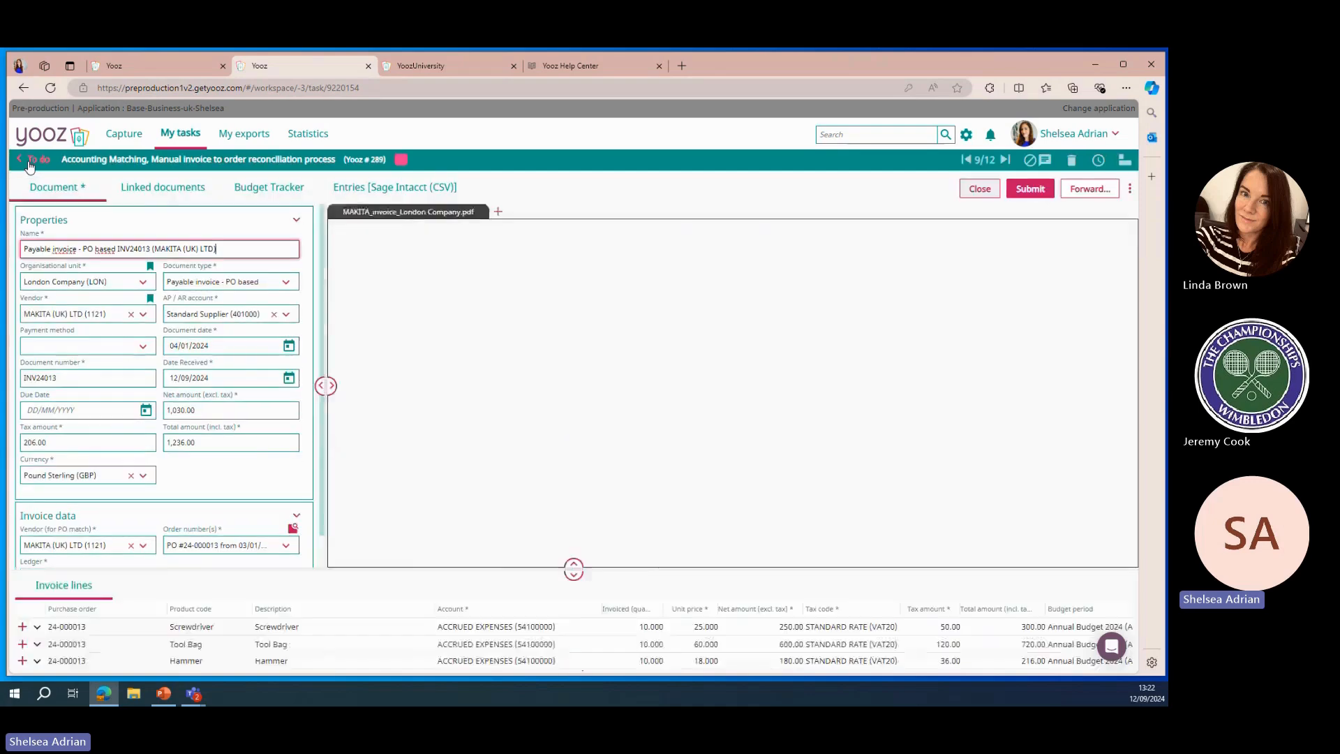
# Review the invoice's linked documents, budget tracker, accounting entries and the line items on the PDF
pyautogui.click(176, 193)
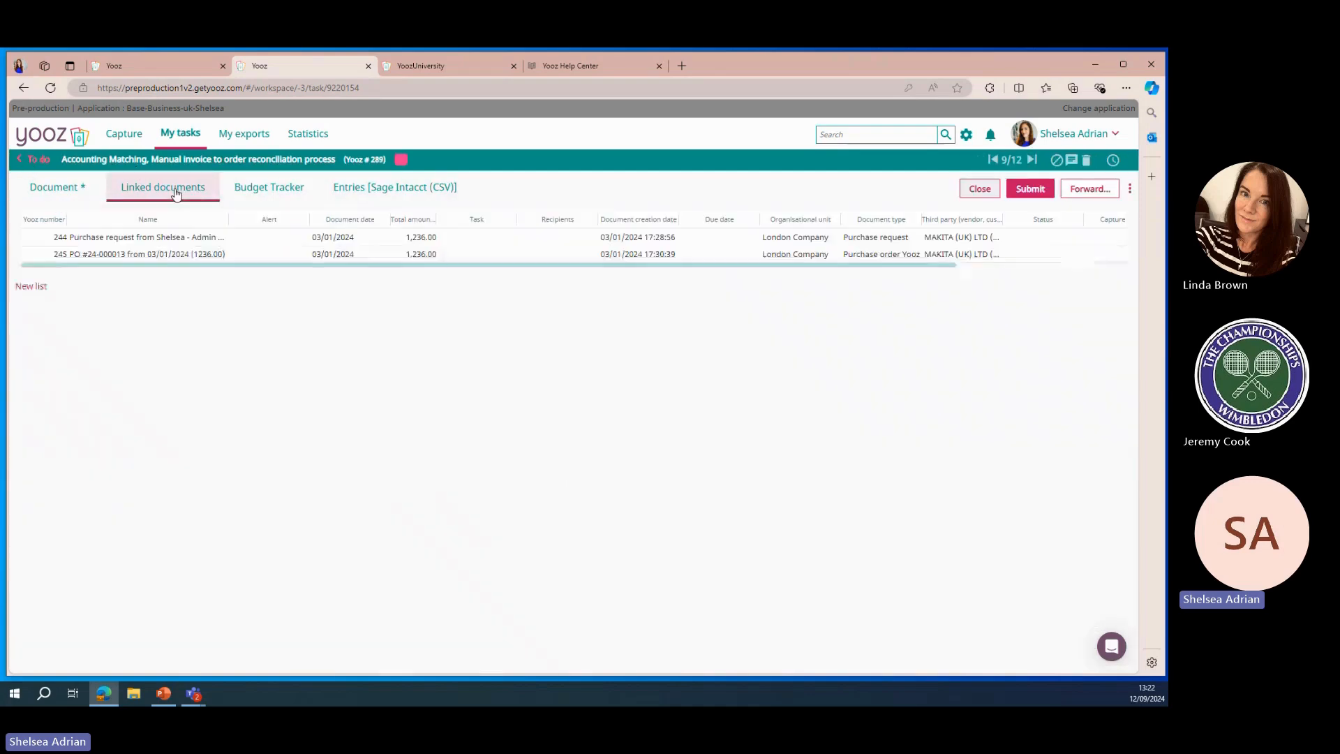
pyautogui.click(262, 186)
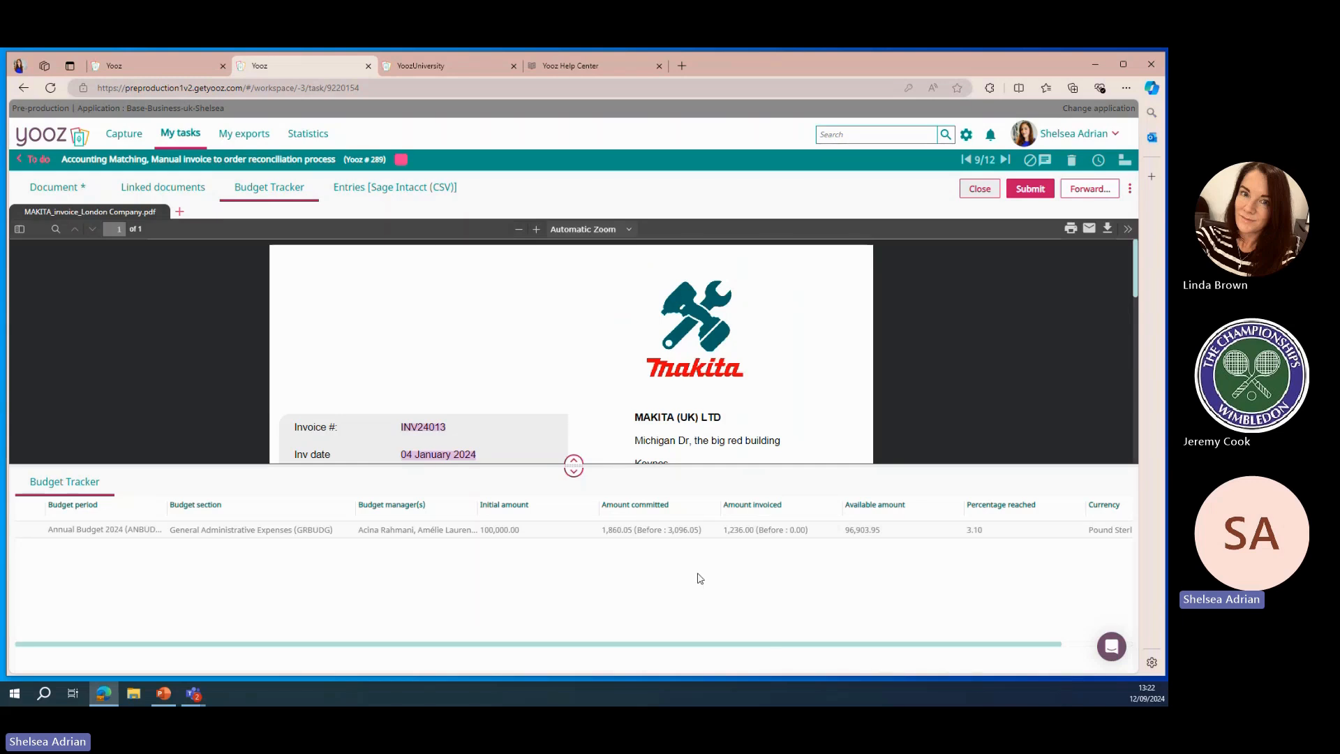
pyautogui.moveTo(770, 649); pyautogui.dragTo(676, 637)
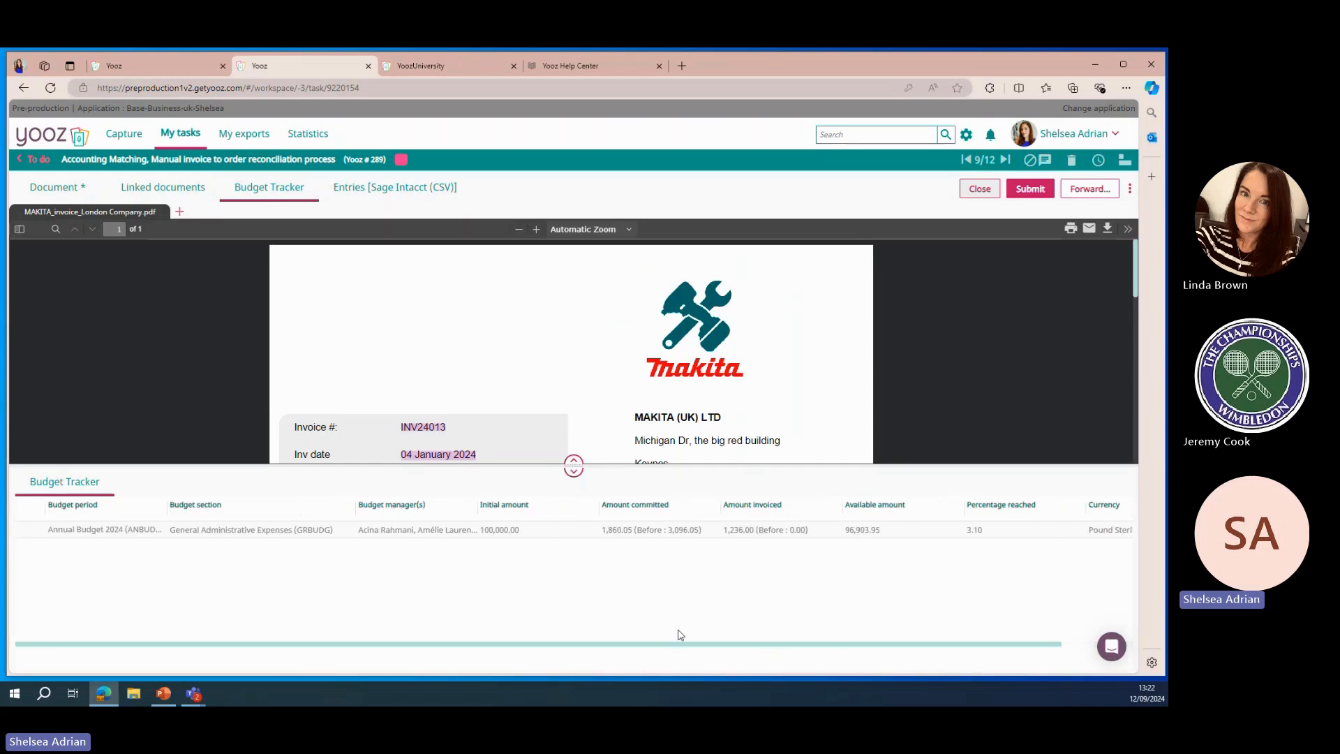
pyautogui.click(409, 194)
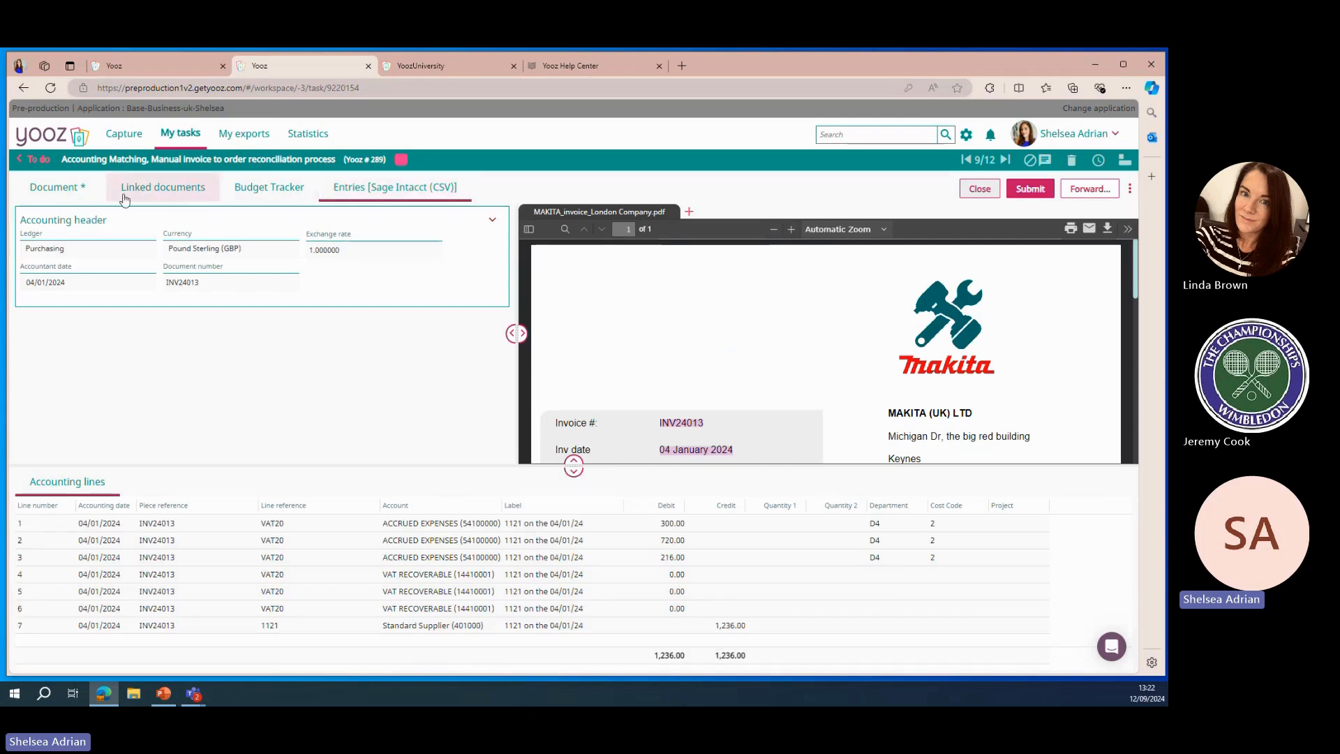
pyautogui.click(65, 195)
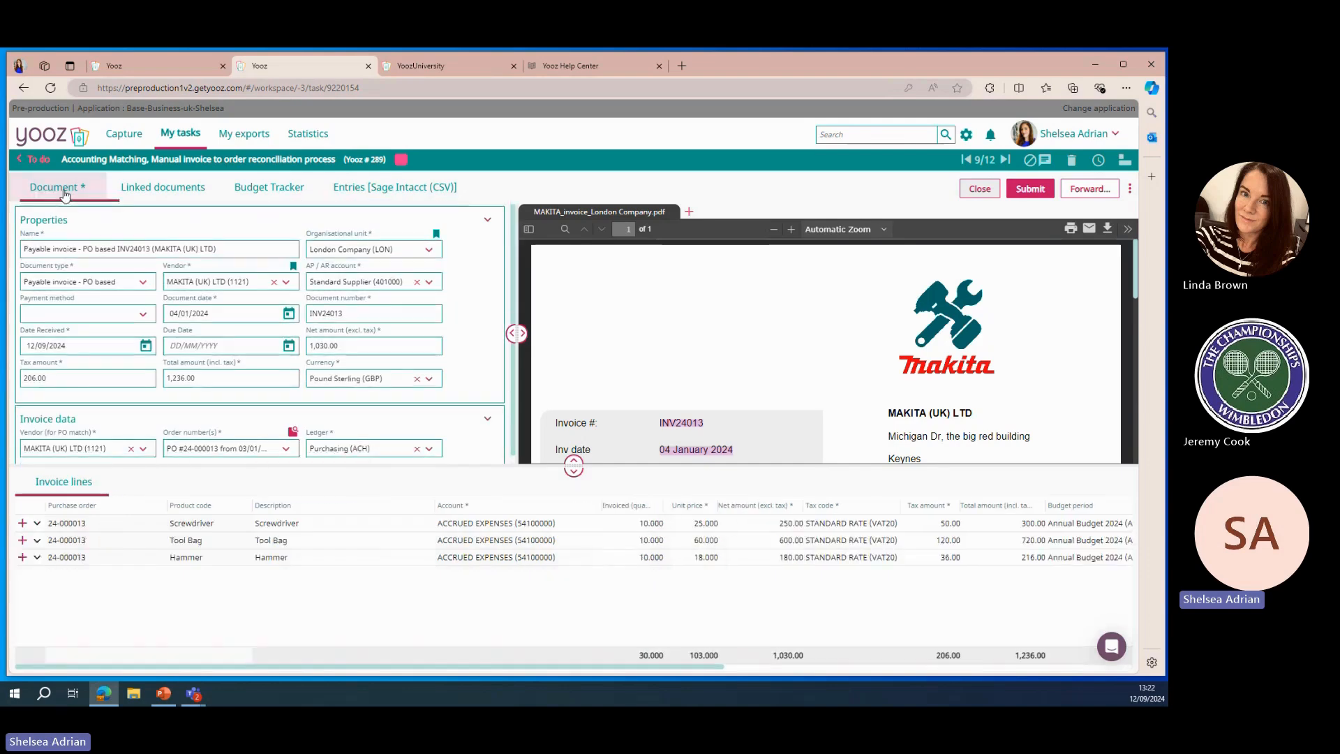
pyautogui.scroll(-3, 843, 337)
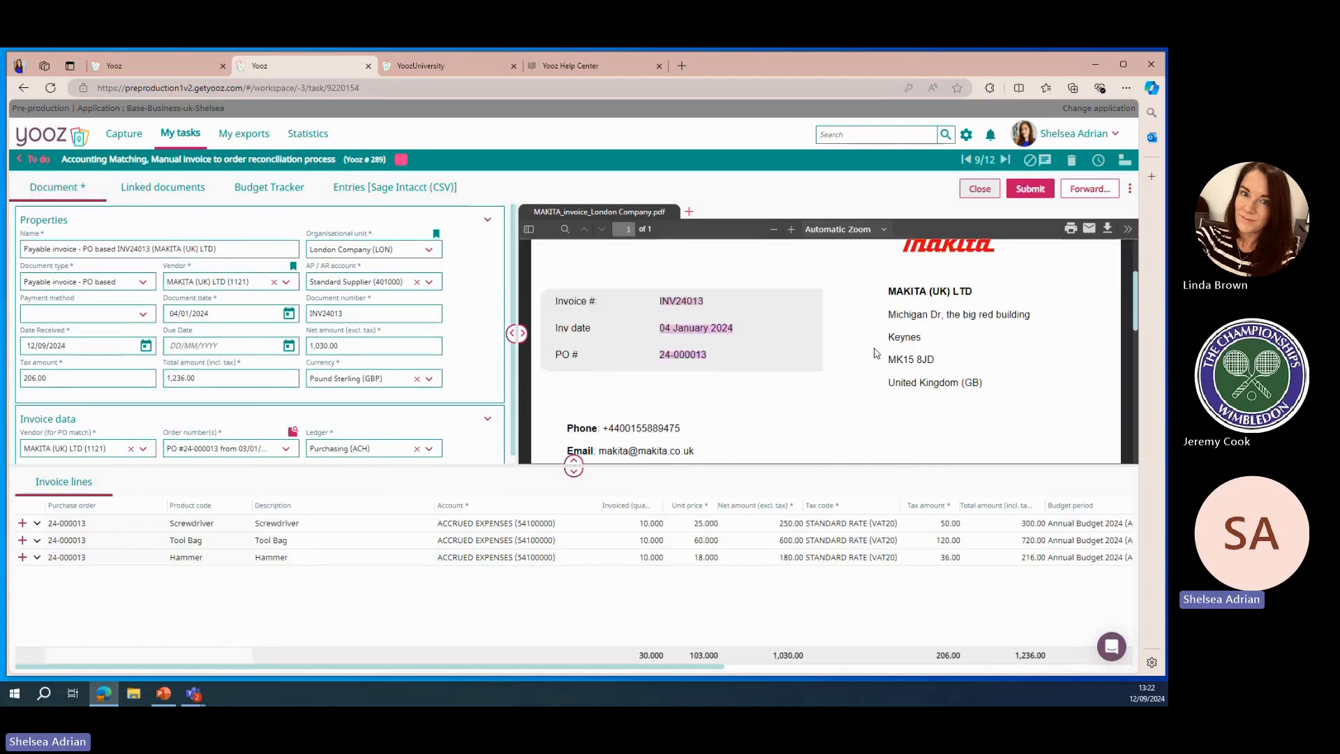
pyautogui.scroll(-3, 705, 349)
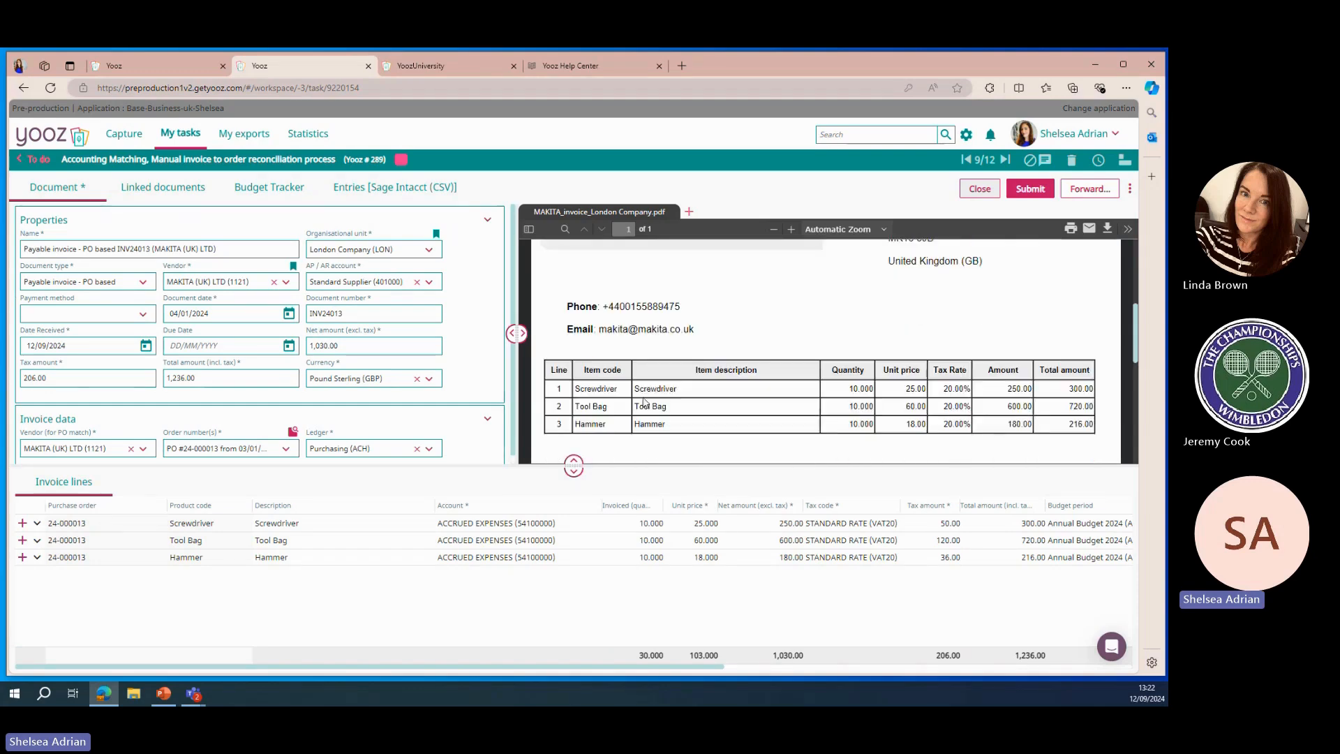
pyautogui.scroll(-4, 962, 402)
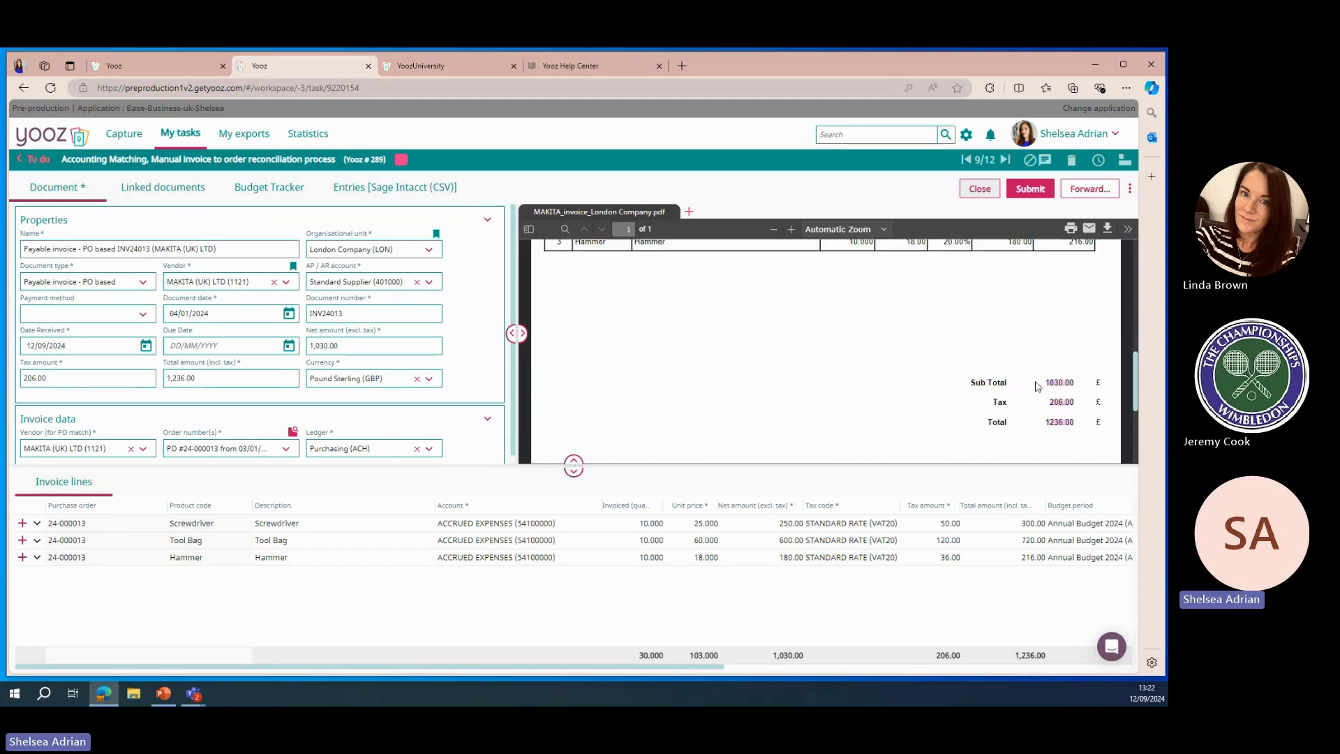
pyautogui.scroll(10, 1061, 415)
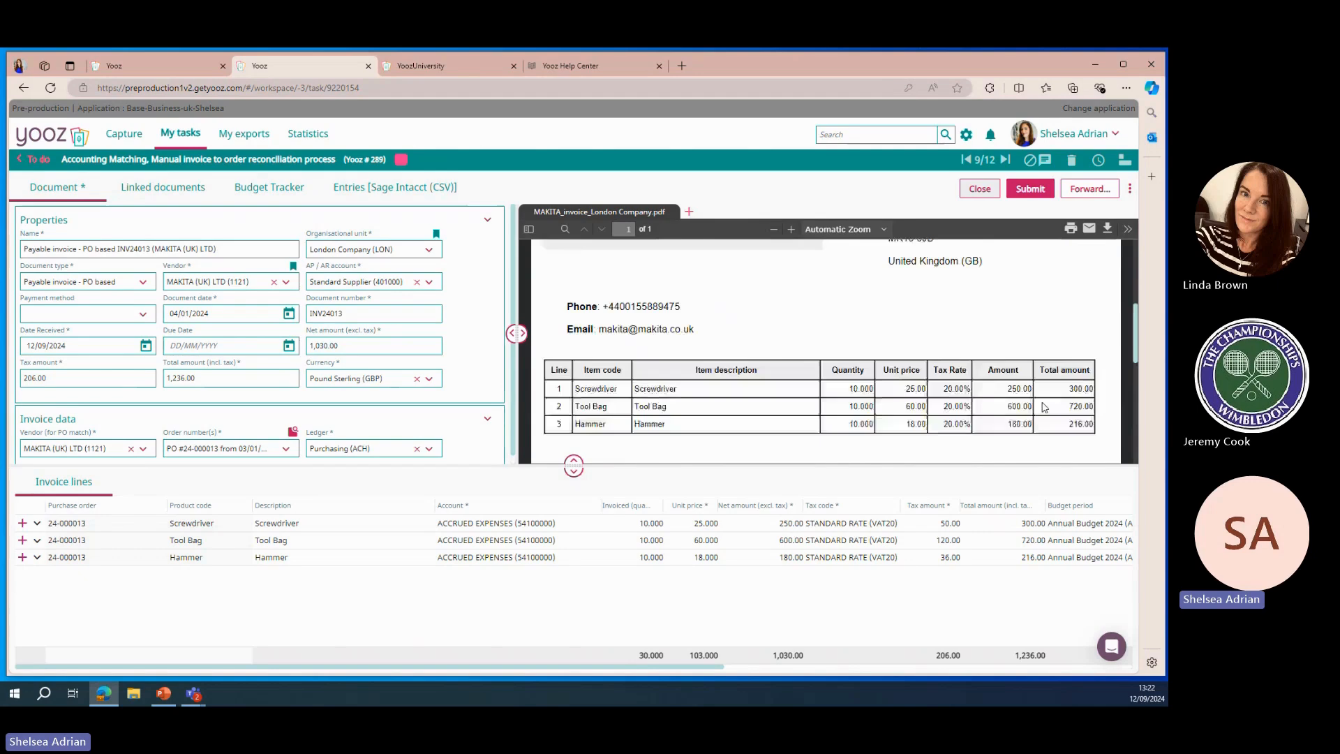
# Submit the invoice to the next approver with the comment "ok for approval"
pyautogui.click(1029, 189)
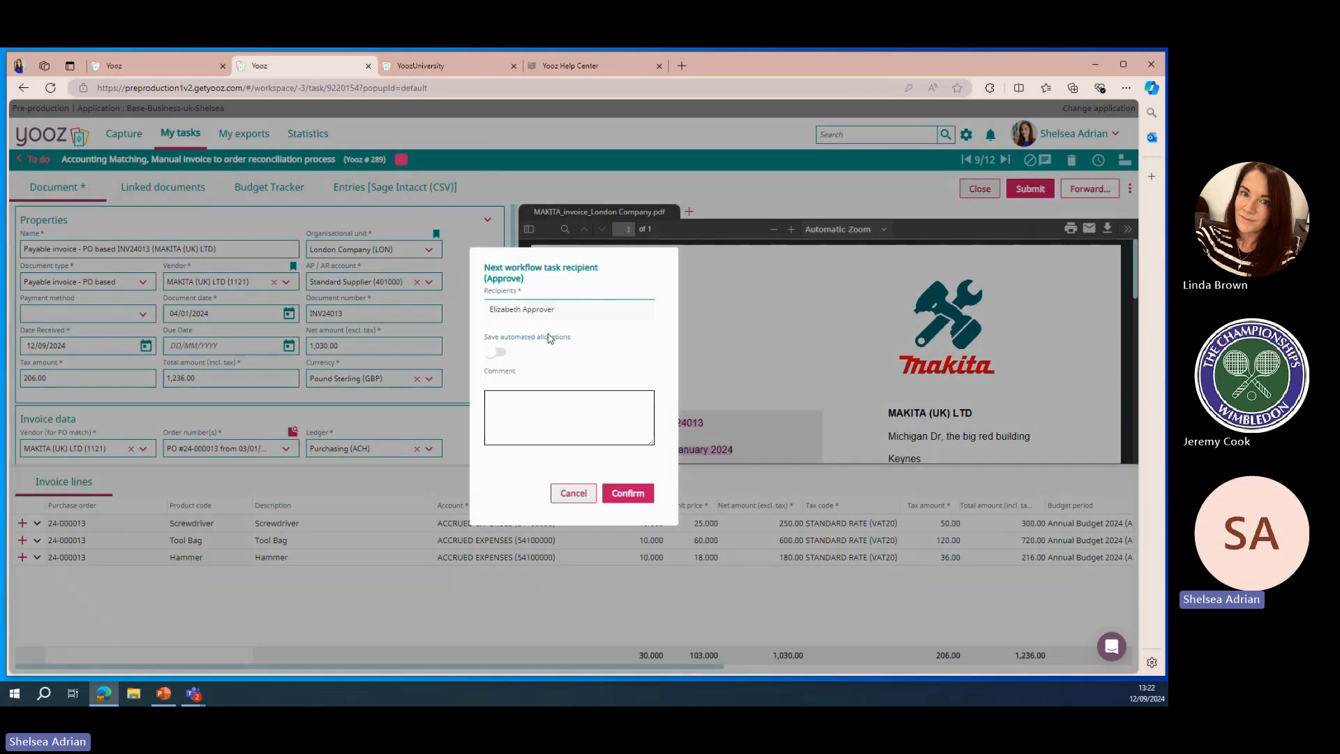
pyautogui.click(524, 412)
pyautogui.write('ok for appr')
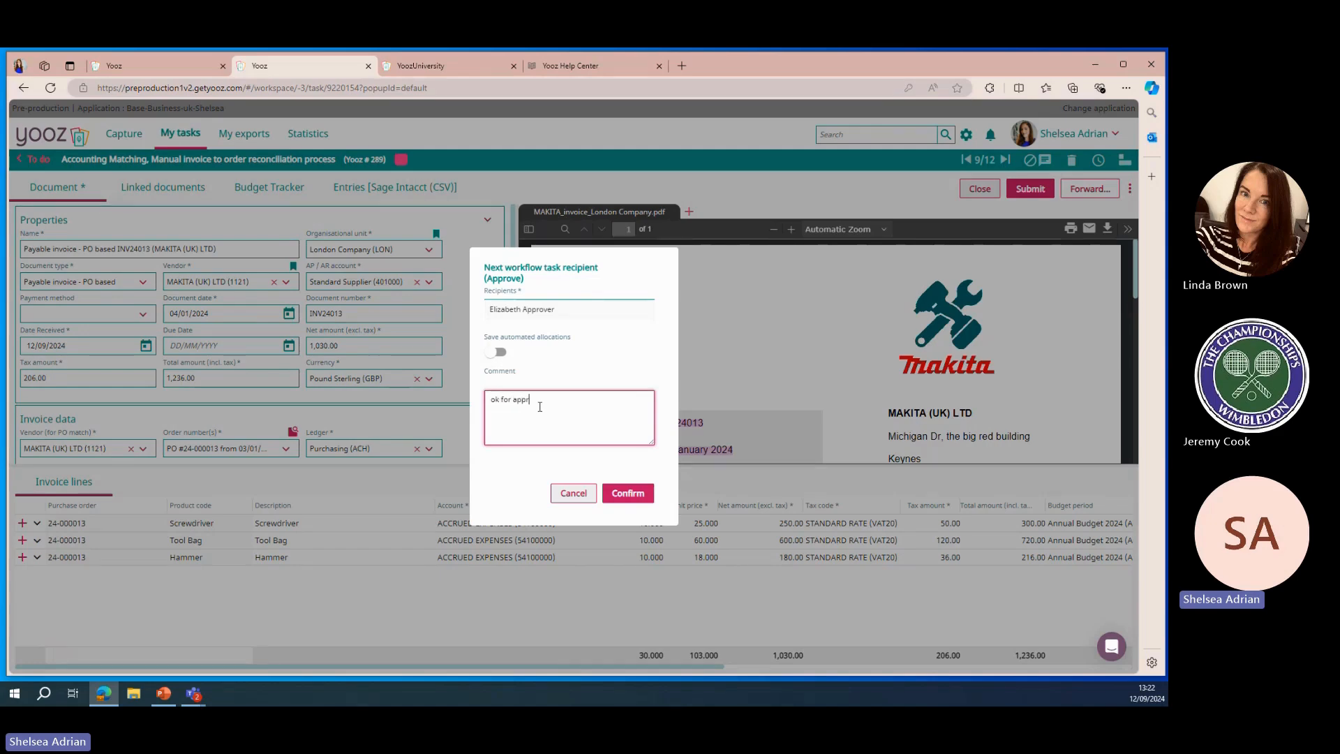
pyautogui.write('oval')
pyautogui.click(632, 493)
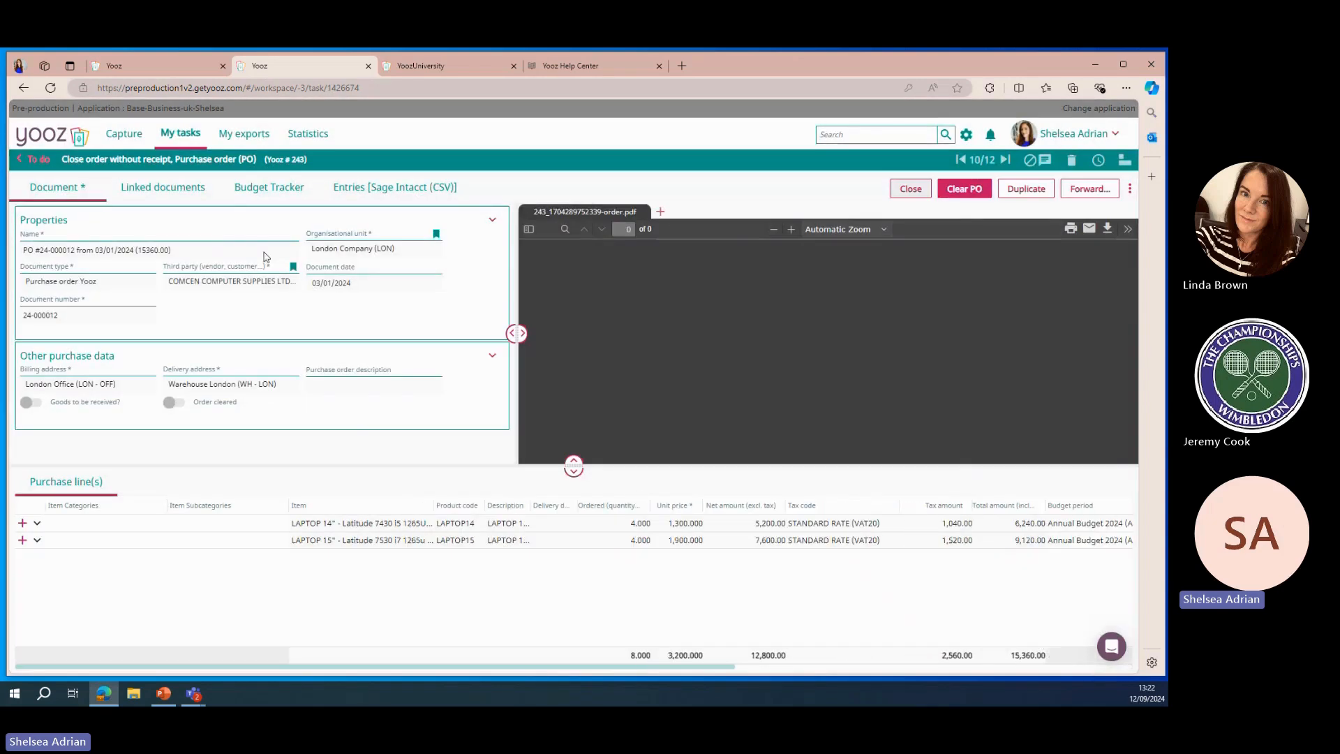
# Return to the task list and open the filter panel
pyautogui.click(36, 161)
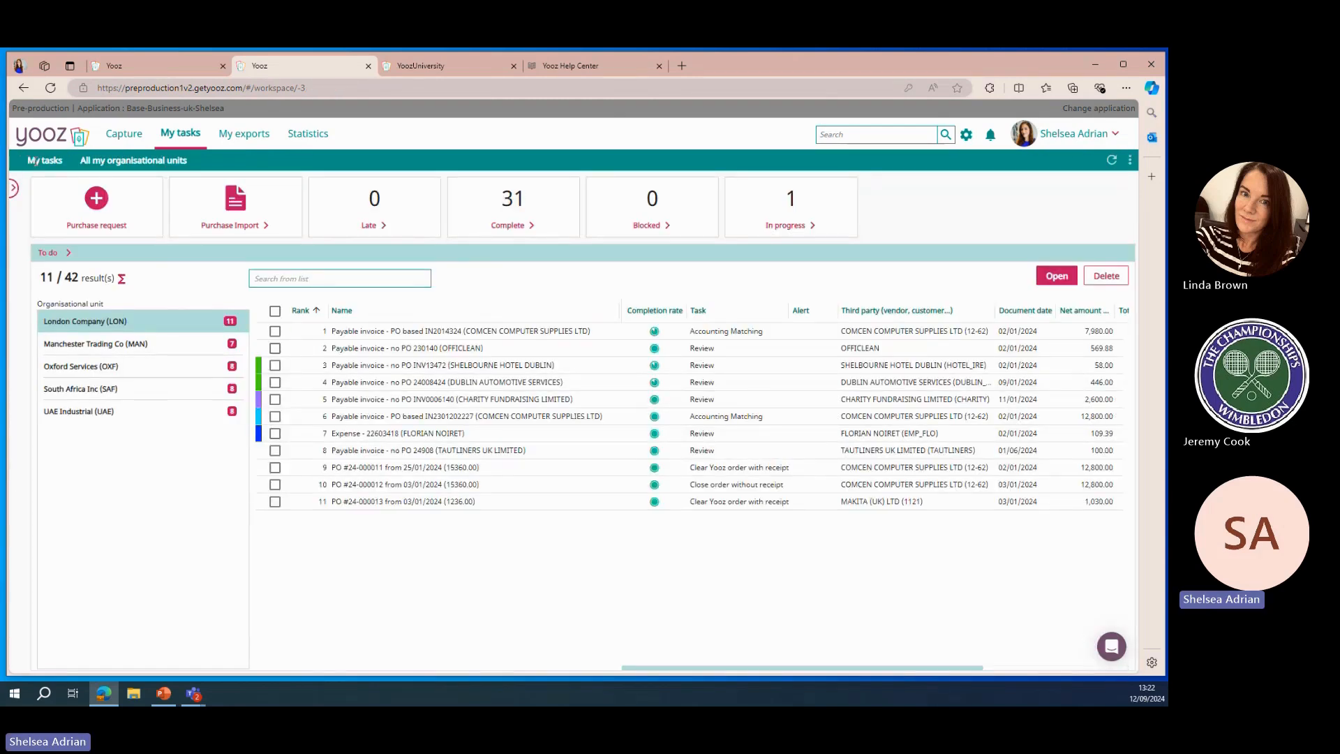
pyautogui.click(13, 190)
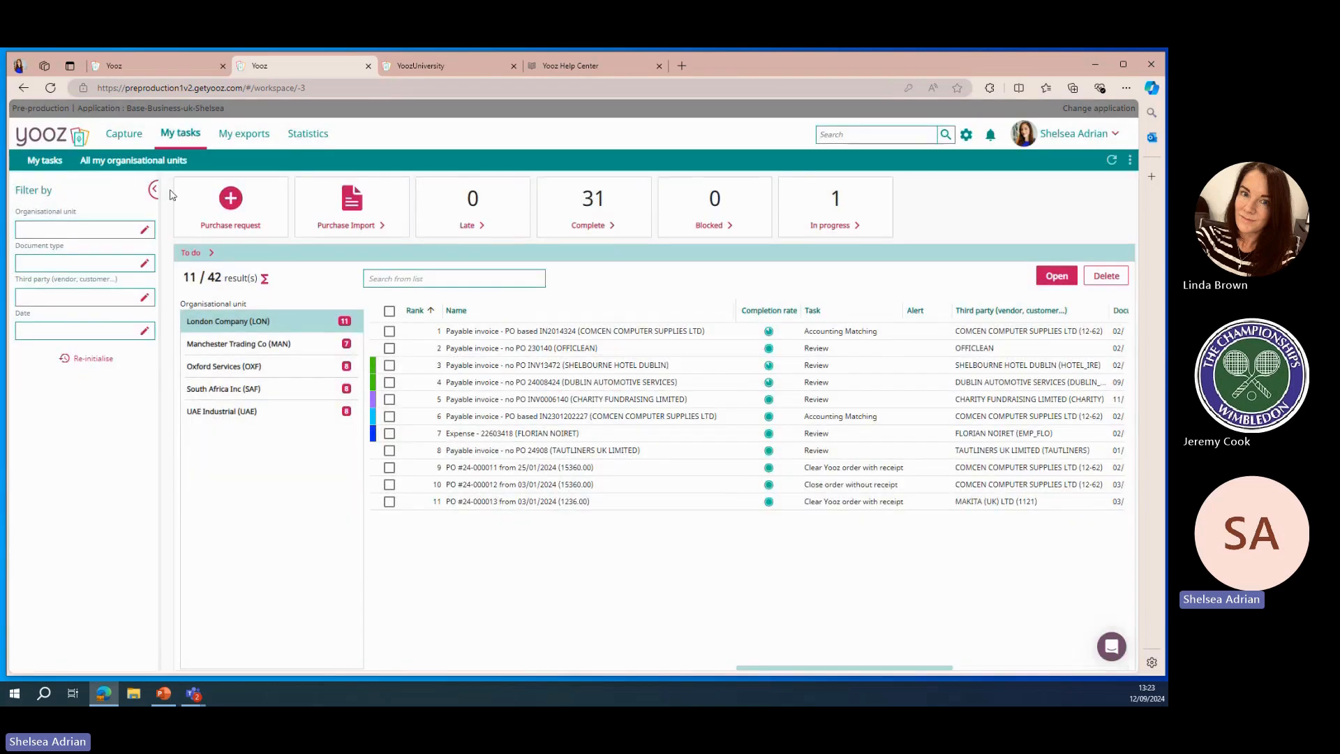
# Filter the task list by the Oxford Services (OXF) organisational unit and collapse the filter panel
pyautogui.click(143, 232)
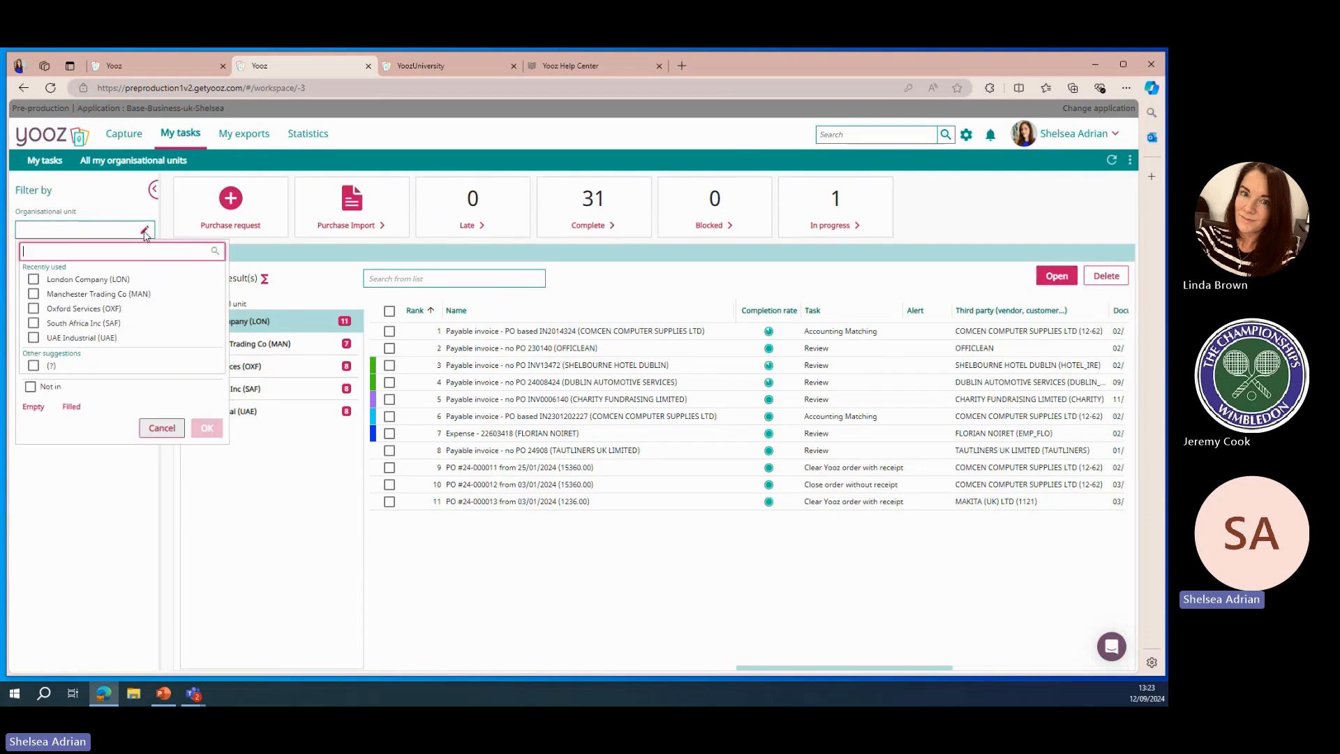
pyautogui.click(33, 311)
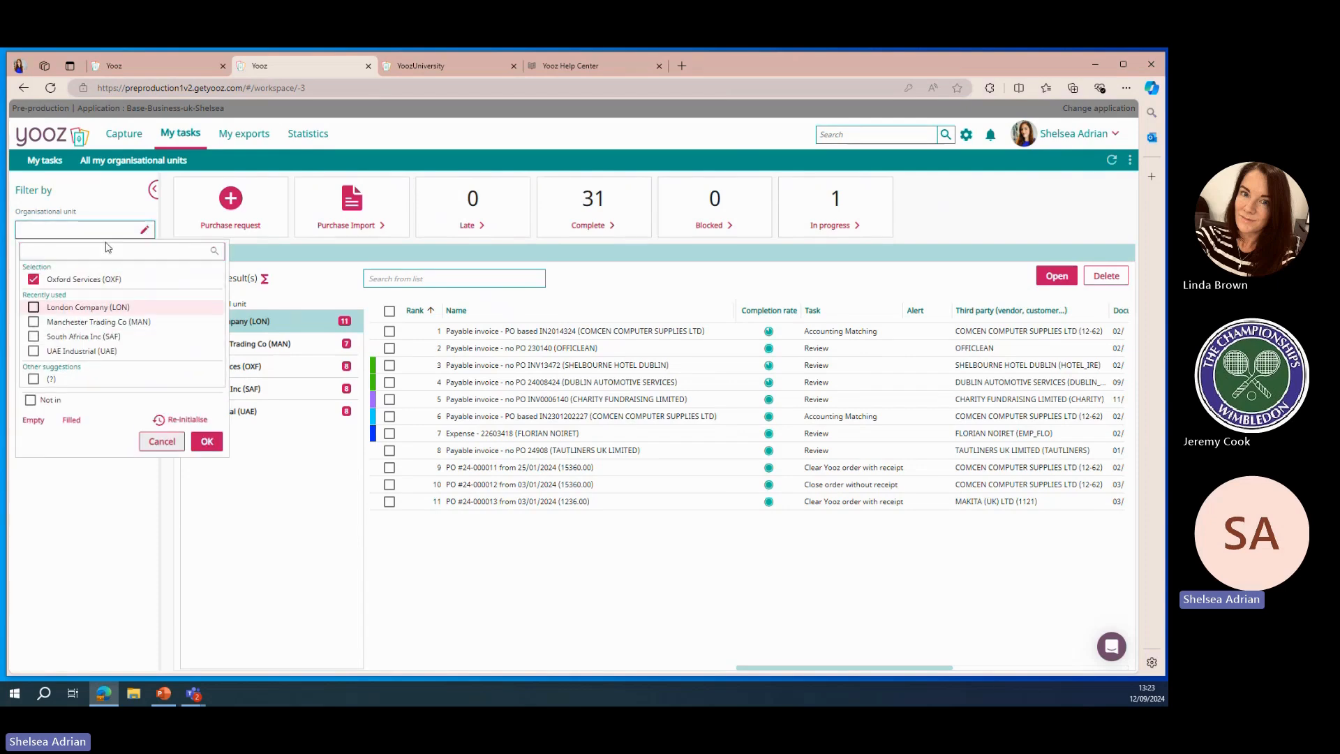
pyautogui.press('Return')
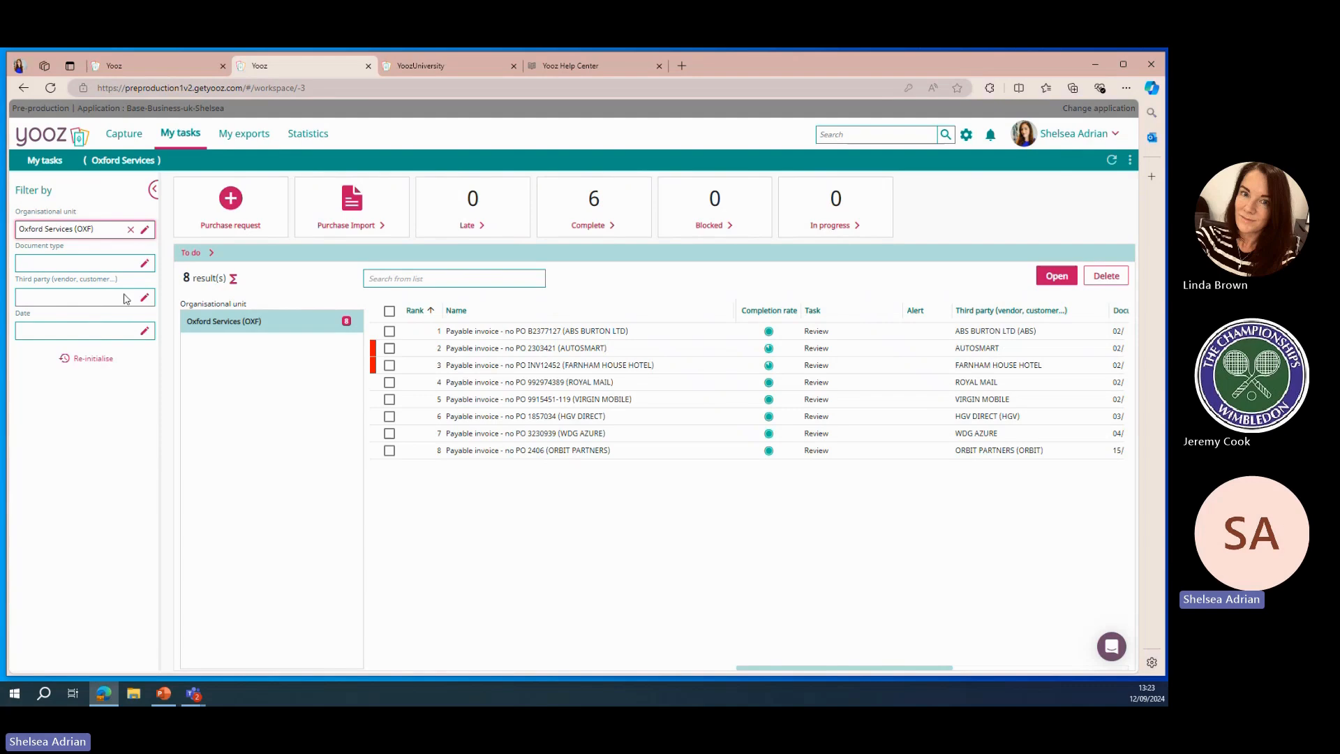
pyautogui.click(154, 190)
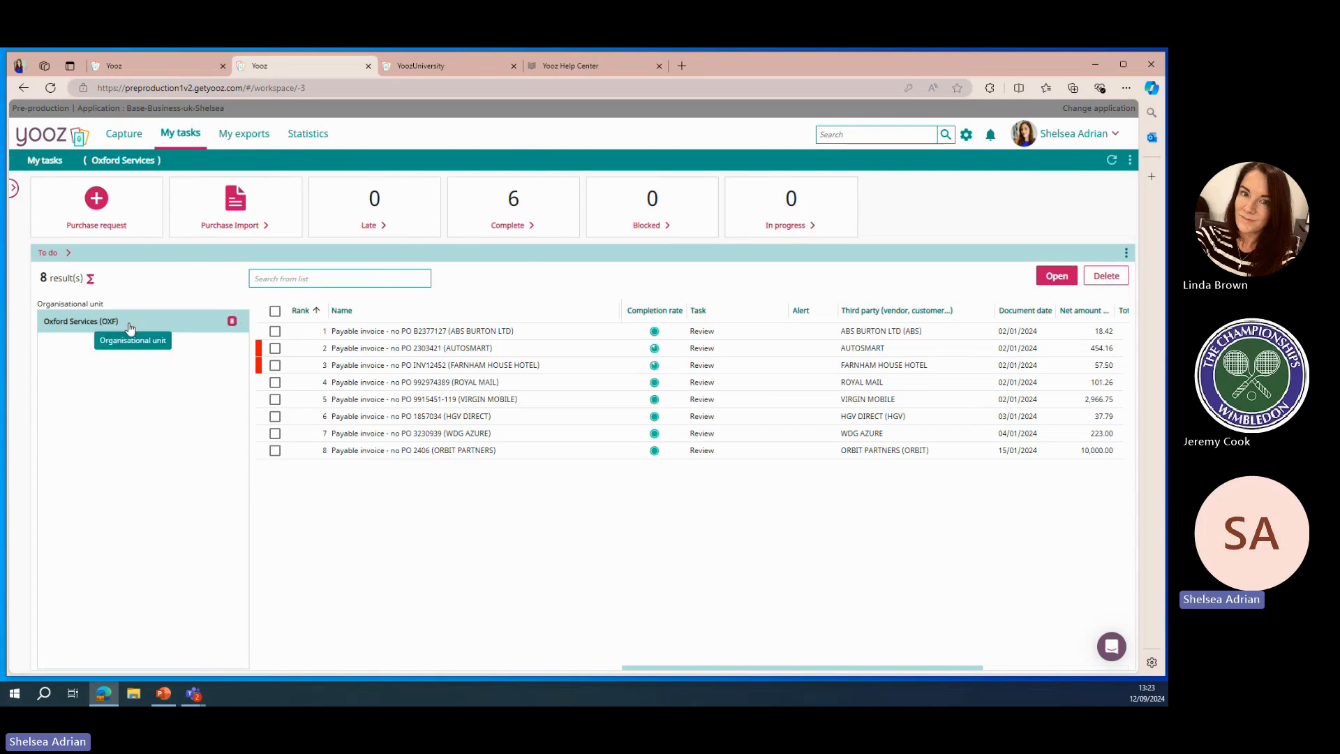
# Open the tasks ready to complete and preview the first invoice's properties and PDF in the details panel
pyautogui.click(546, 213)
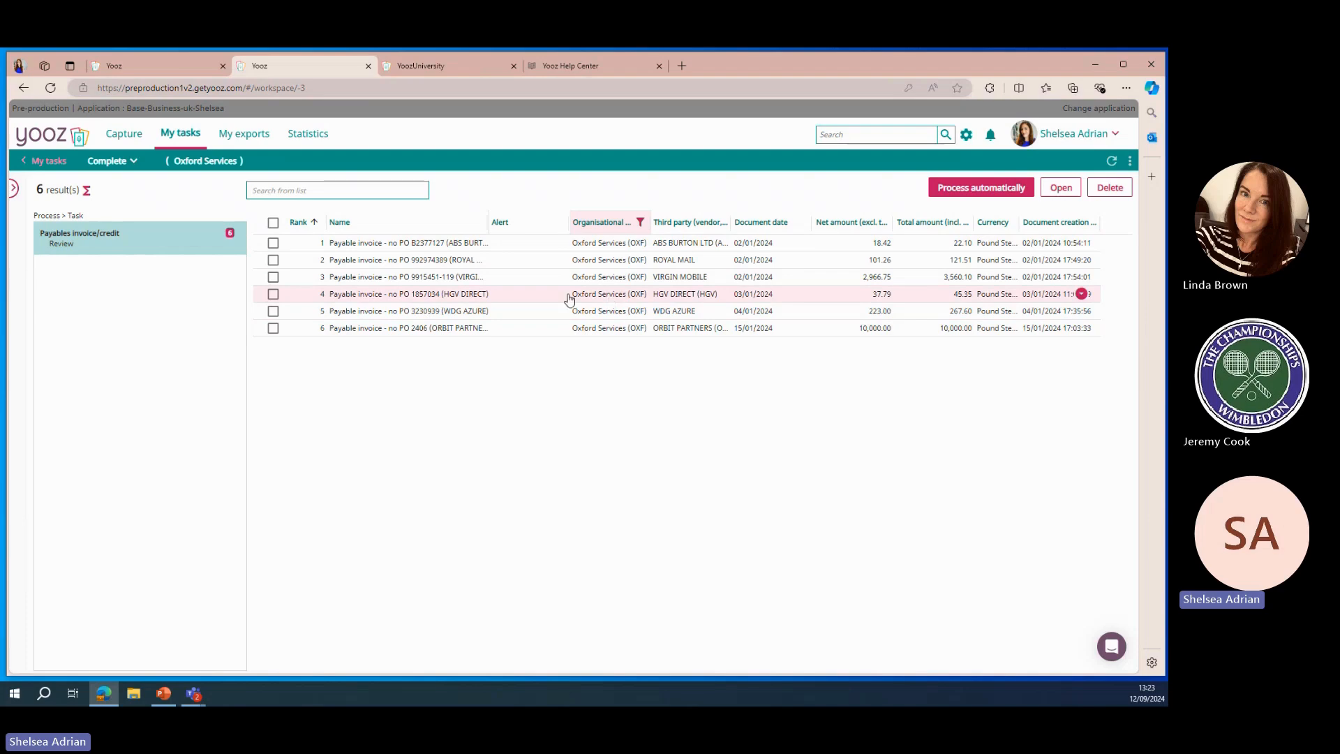
pyautogui.click(273, 223)
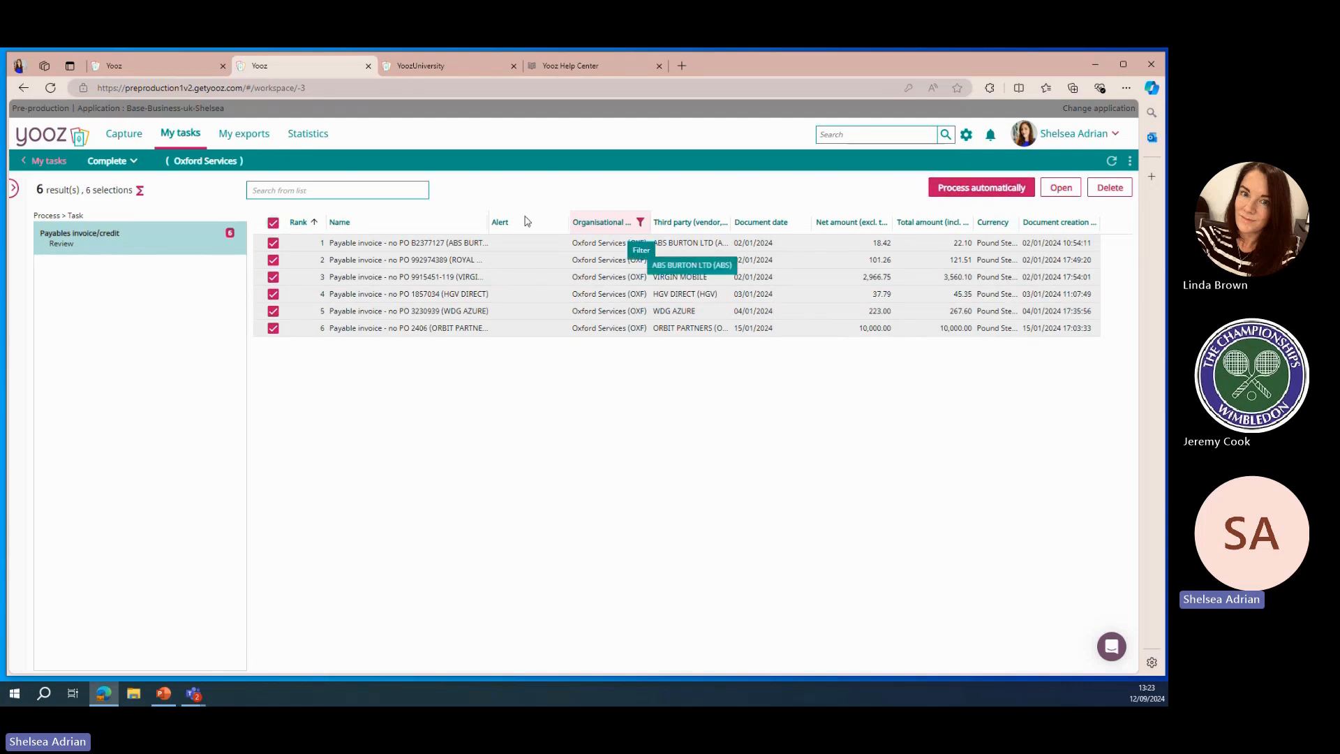
pyautogui.click(273, 225)
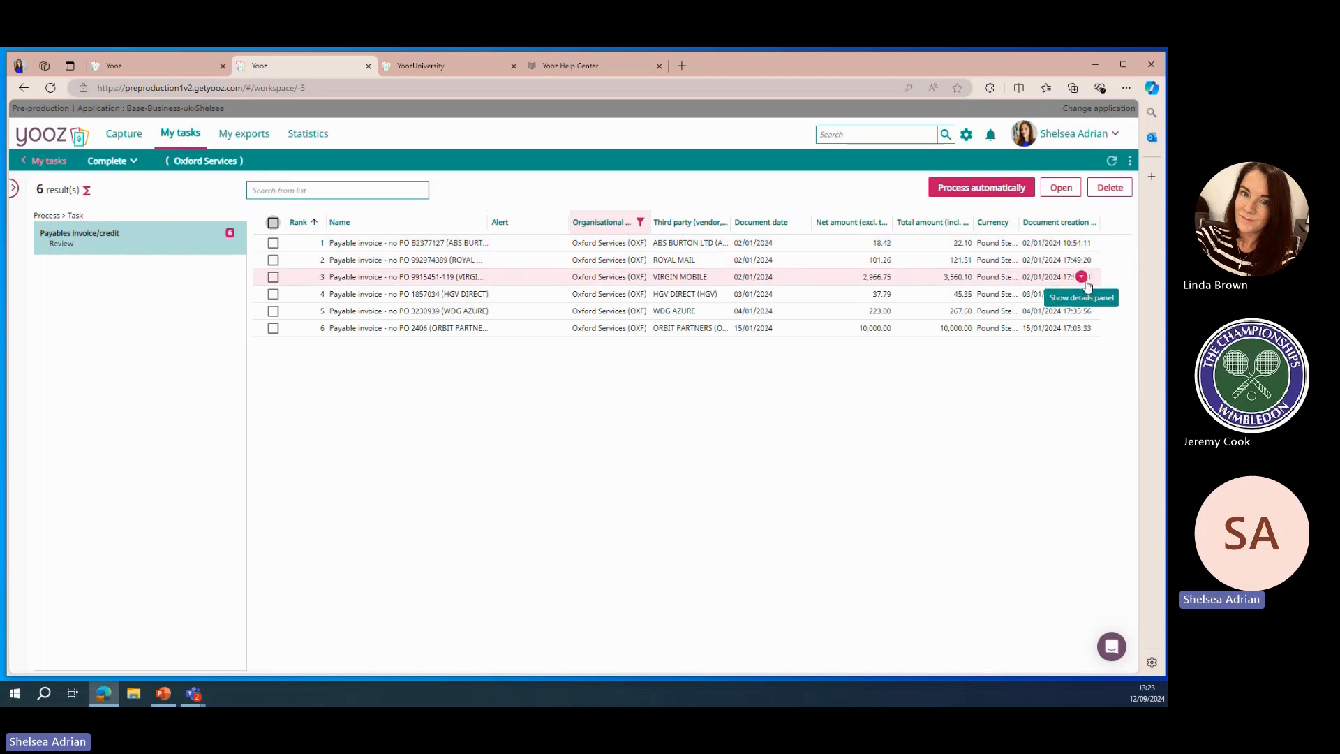
pyautogui.click(1082, 244)
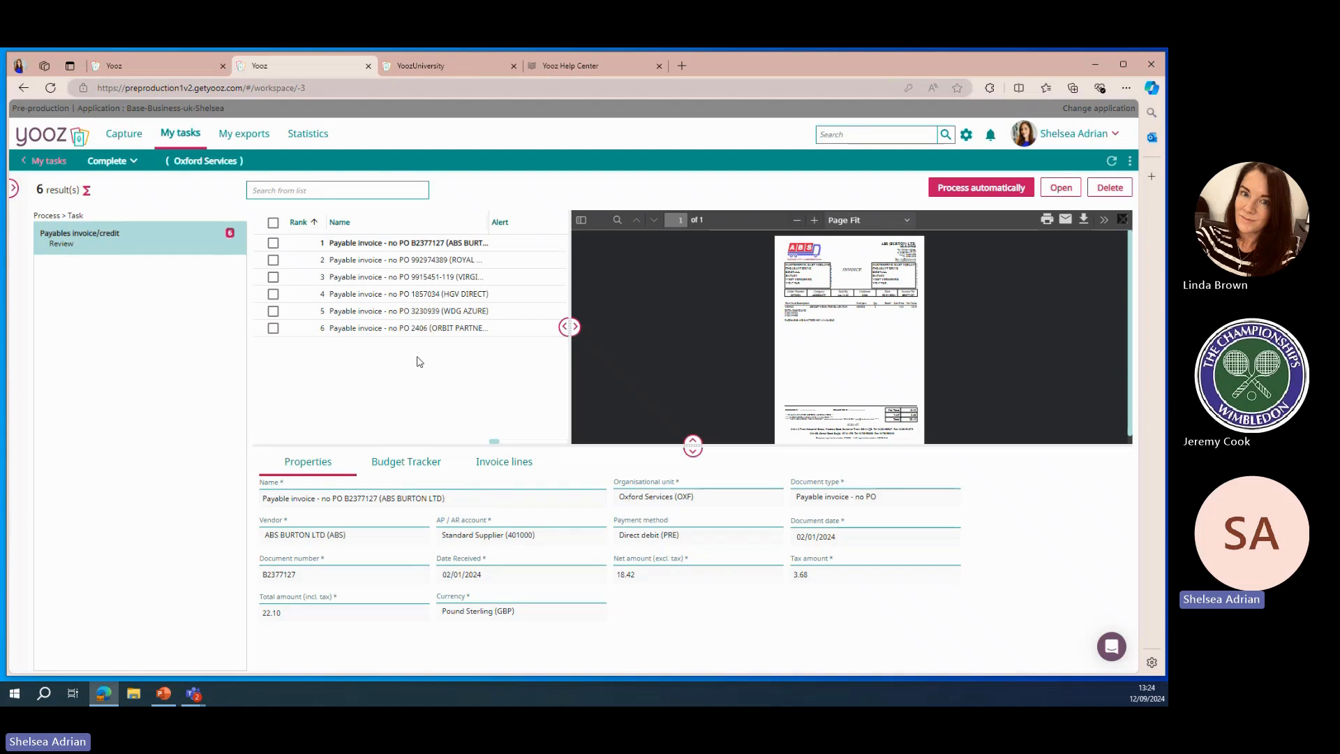
pyautogui.click(814, 221)
pyautogui.click(815, 222)
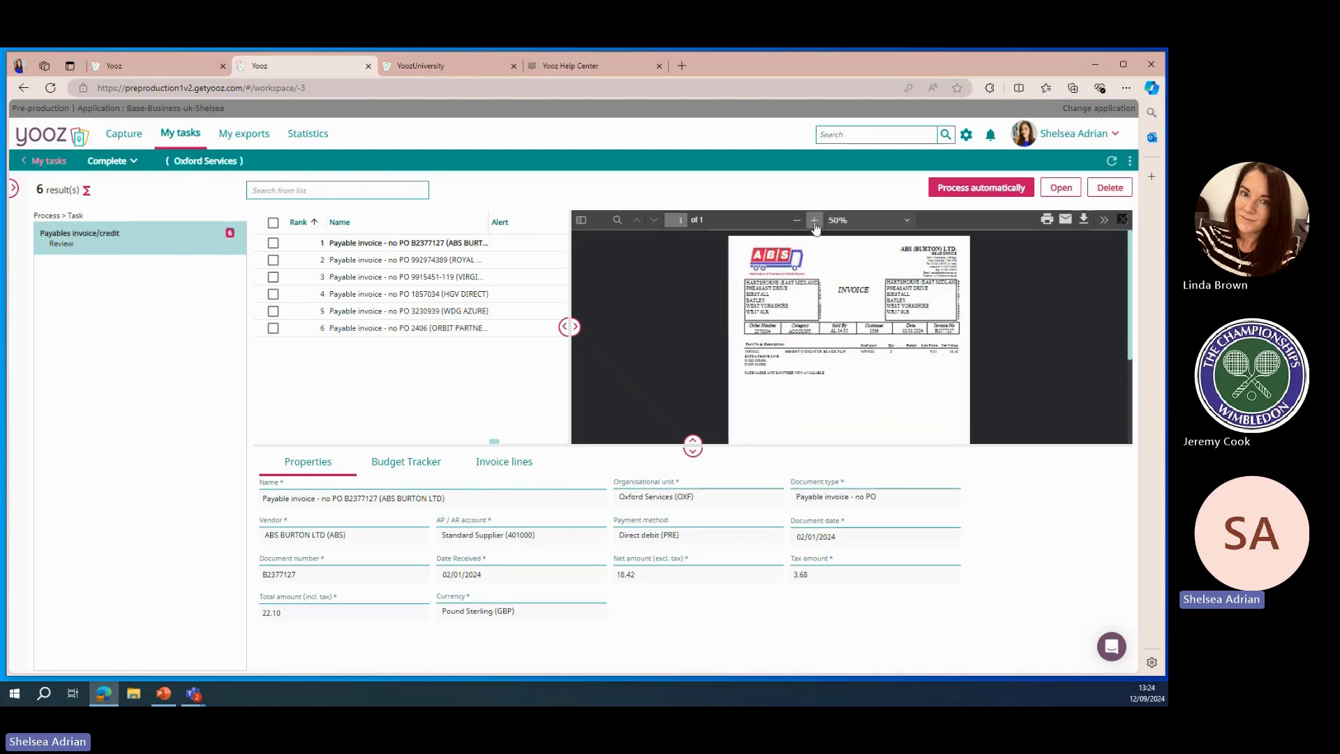
pyautogui.click(814, 222)
pyautogui.click(815, 222)
pyautogui.click(814, 222)
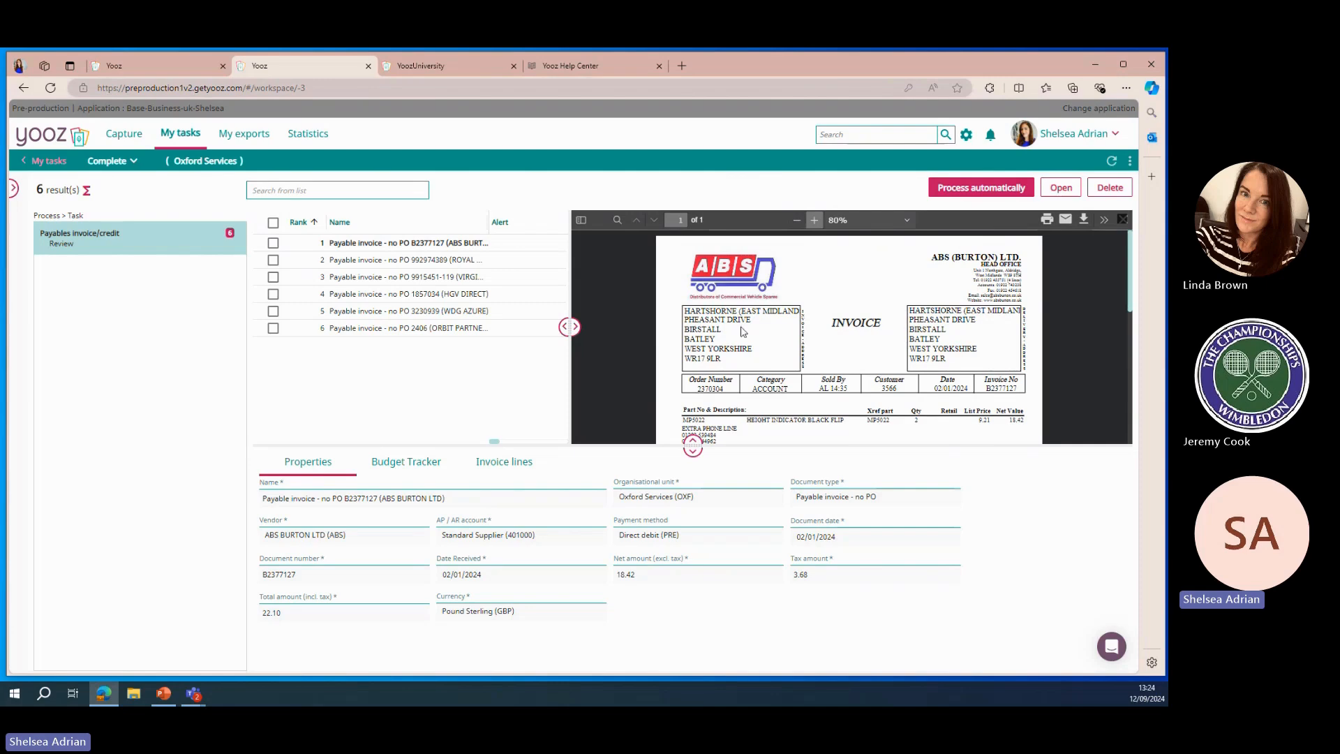
pyautogui.scroll(-5, 953, 384)
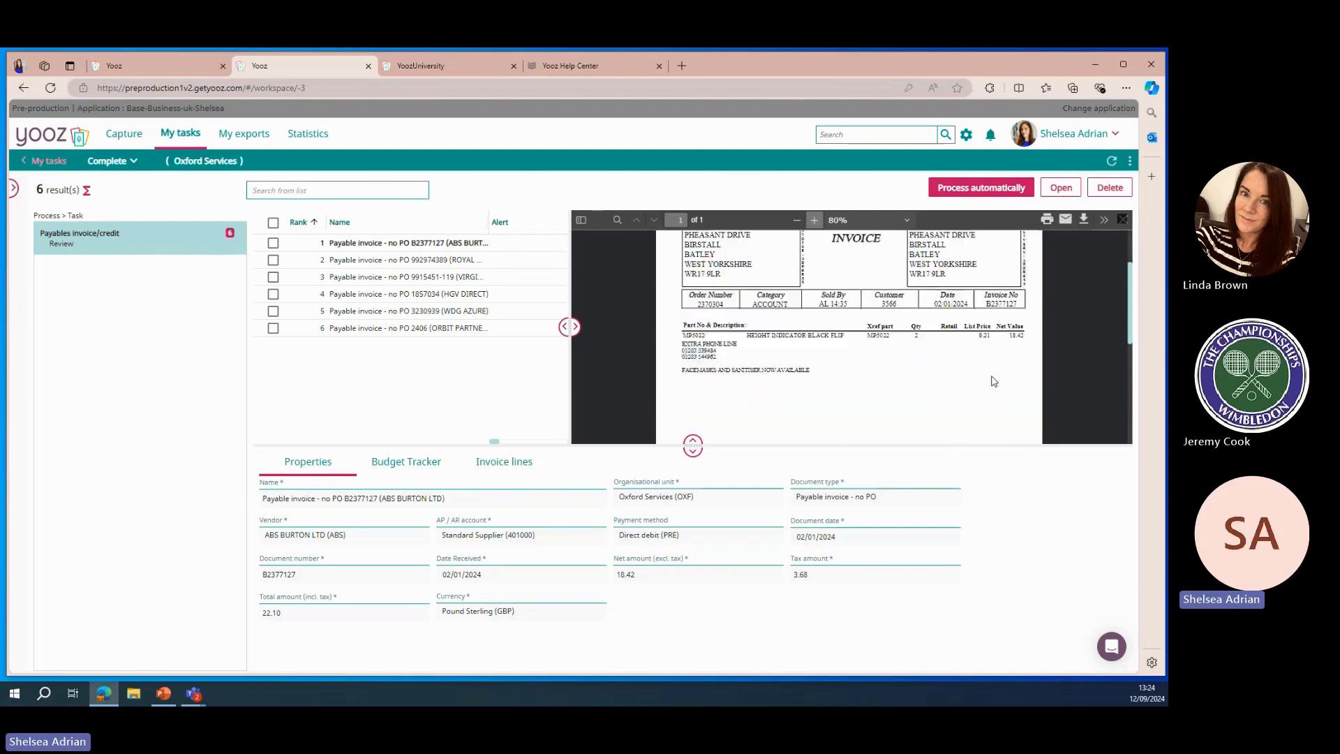
pyautogui.scroll(-1, 872, 346)
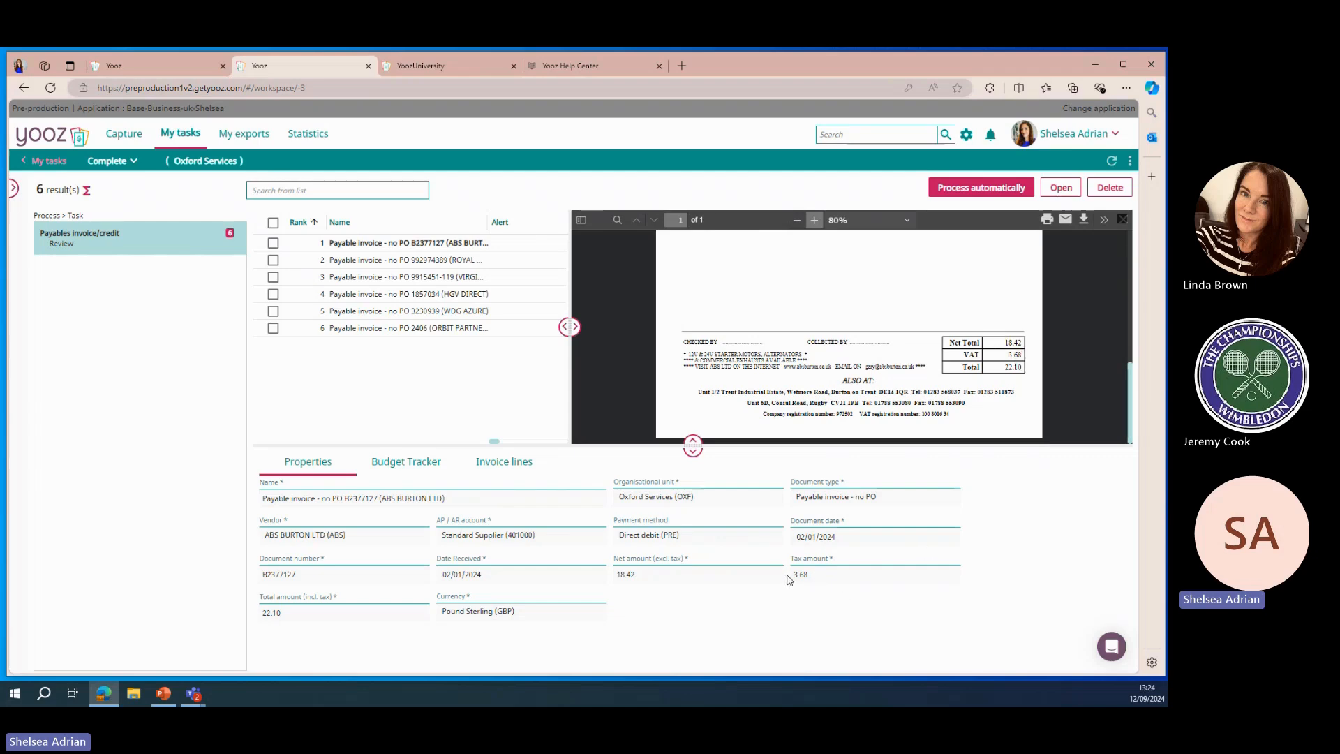
pyautogui.scroll(5, 853, 357)
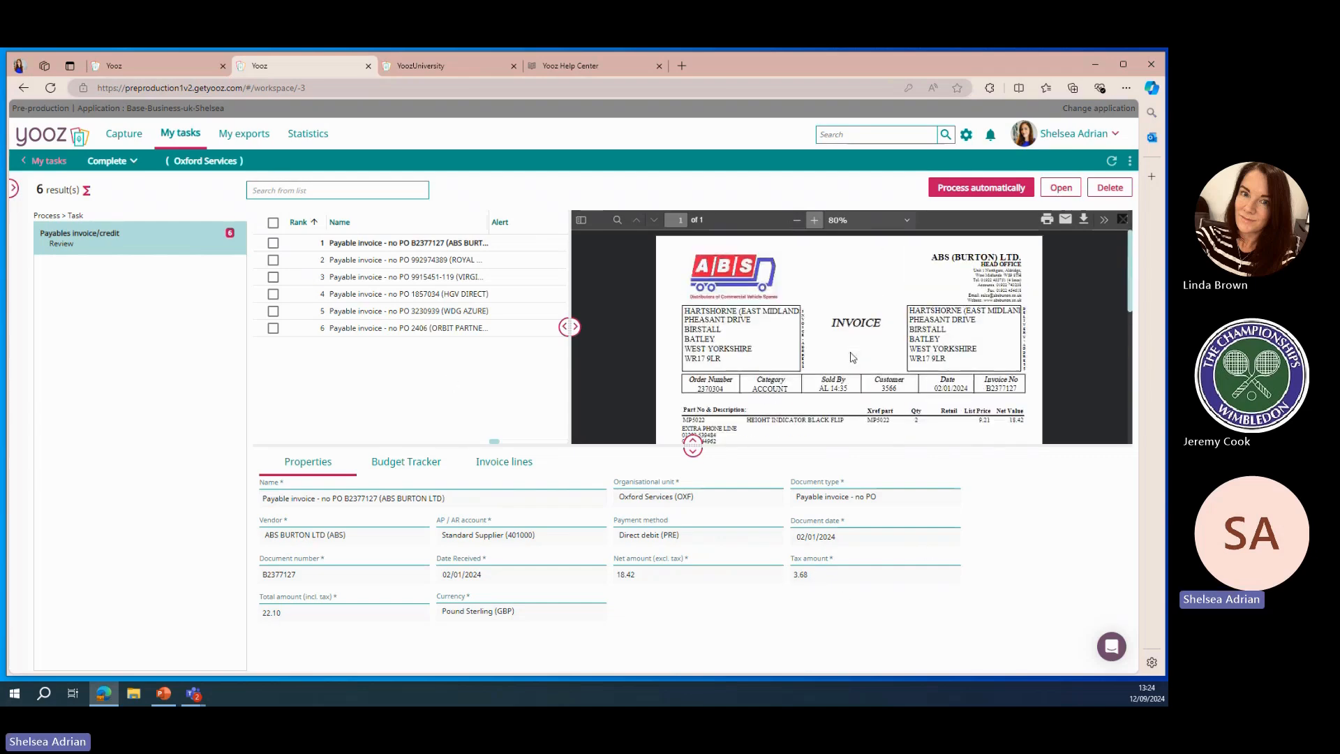
# Select all six invoices and process them automatically
pyautogui.click(272, 246)
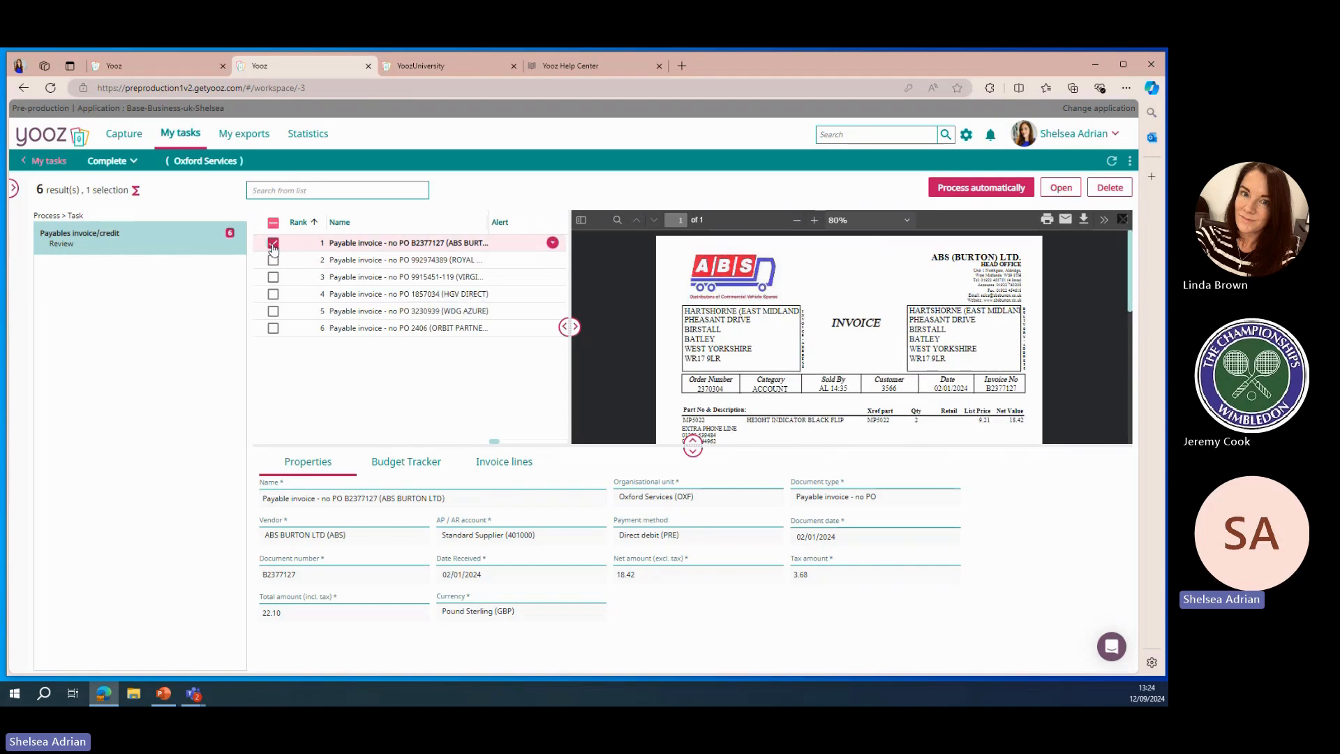
pyautogui.click(273, 223)
pyautogui.click(273, 223)
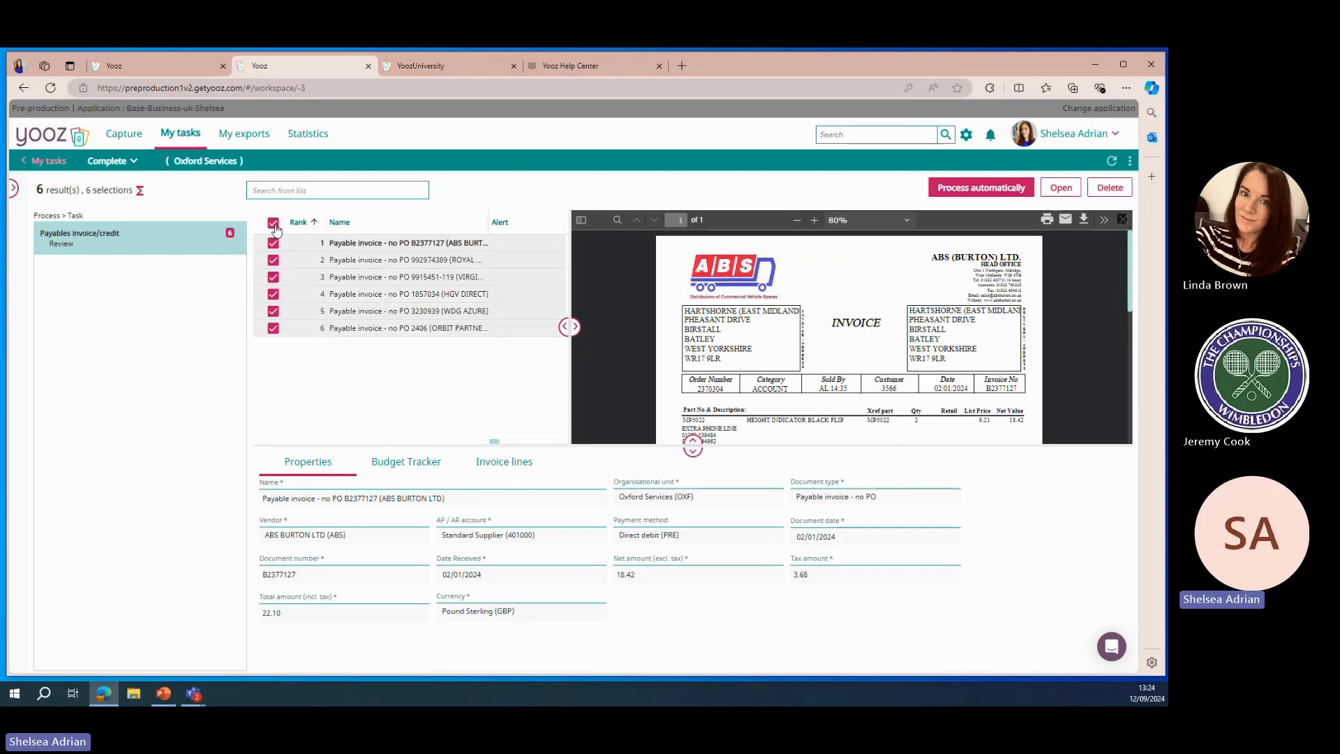
pyautogui.click(981, 190)
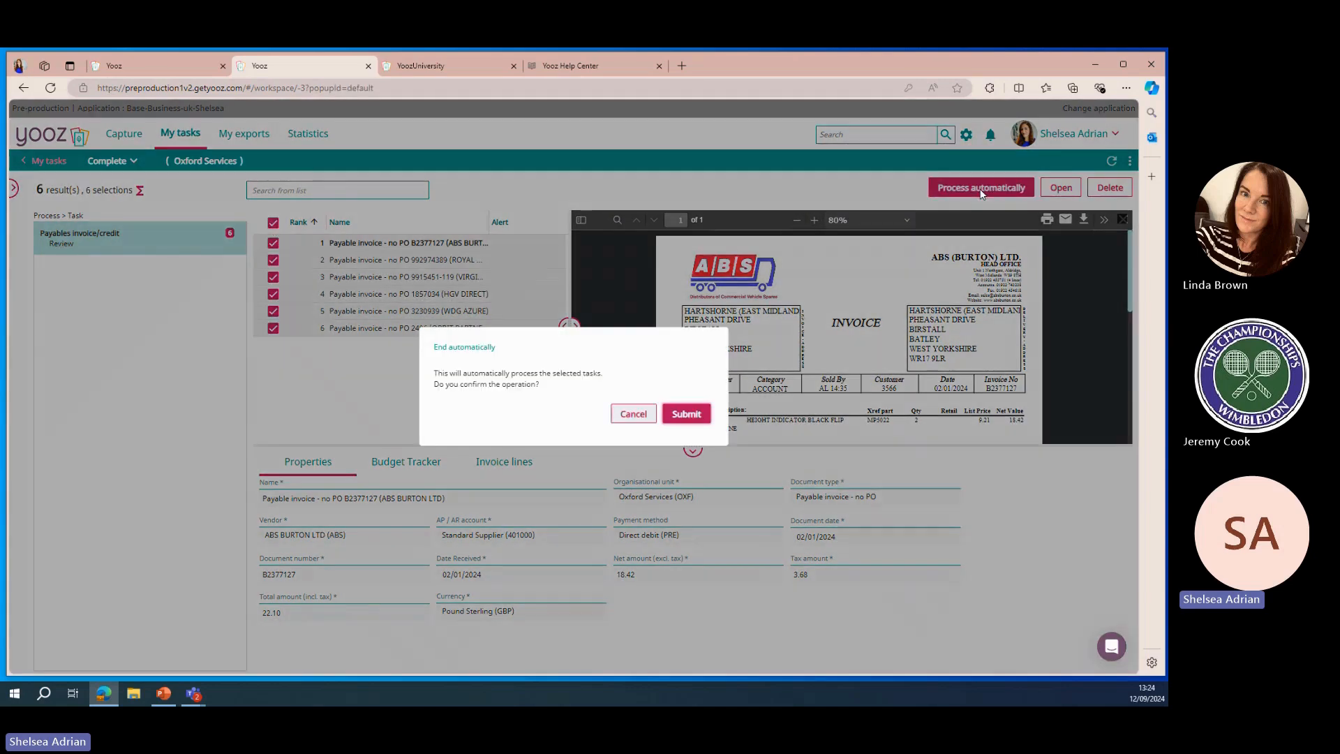
pyautogui.click(684, 413)
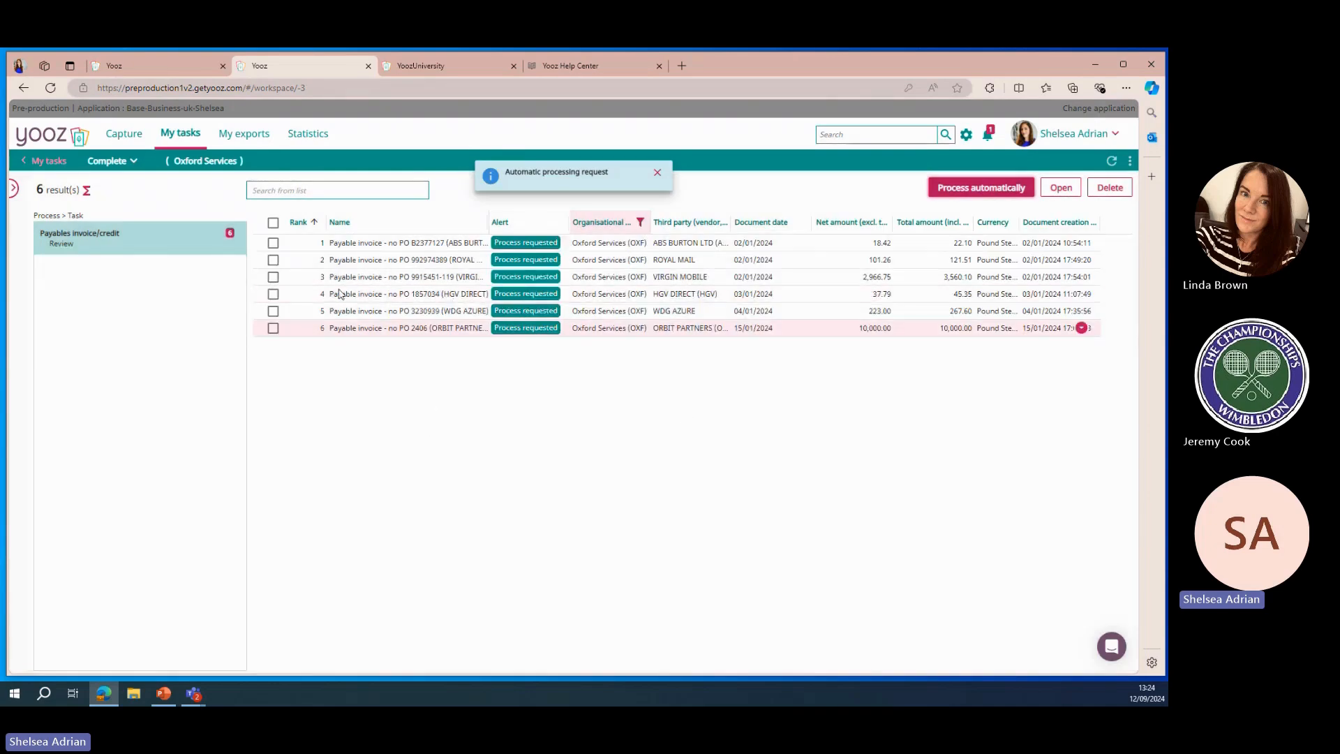
# Refresh the task list and open the AUTOSMART invoice for review
pyautogui.click(38, 161)
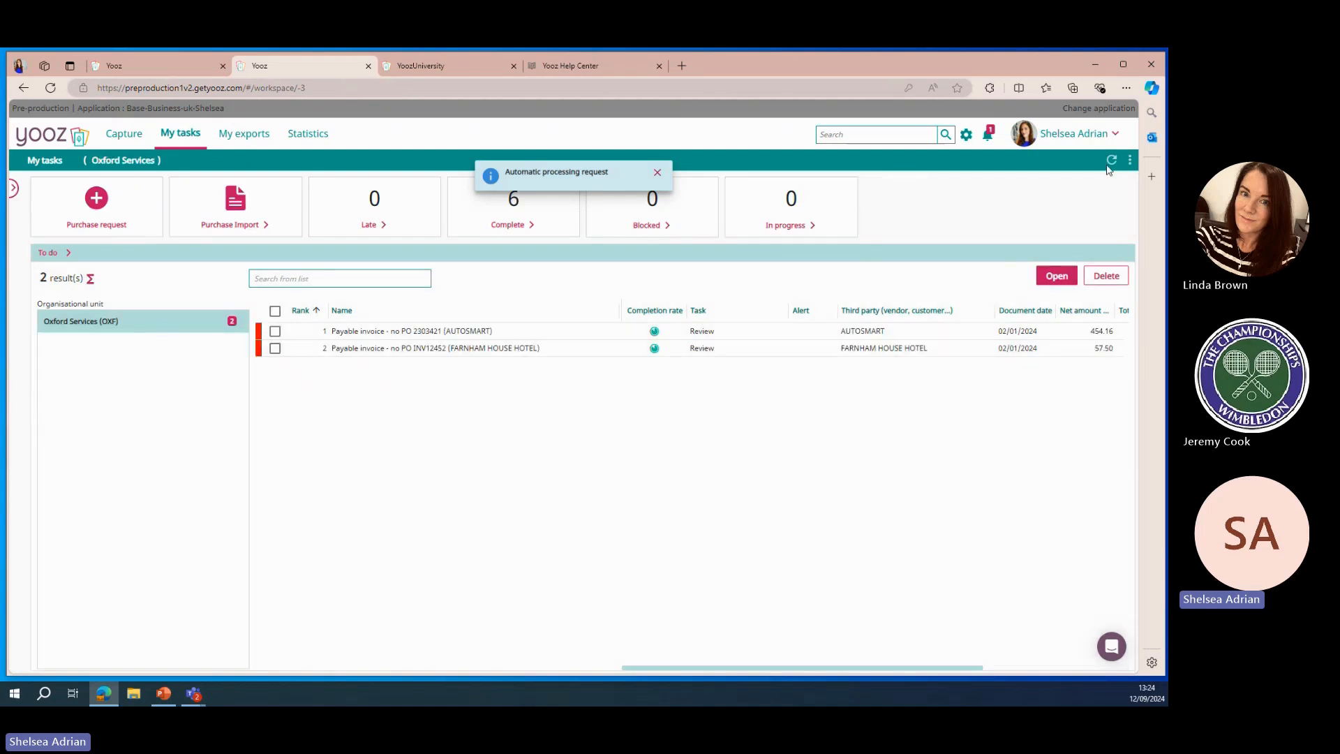
pyautogui.click(1112, 162)
pyautogui.click(1112, 163)
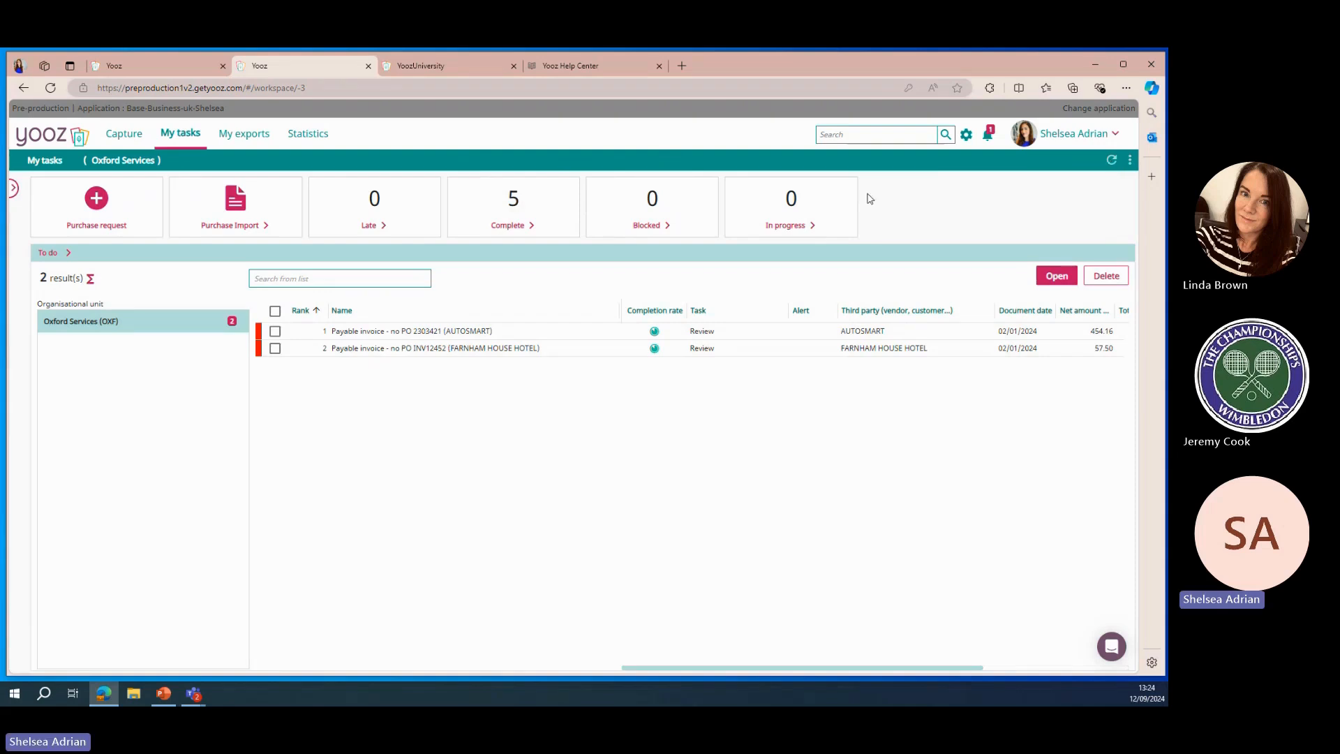
pyautogui.doubleClick(571, 334)
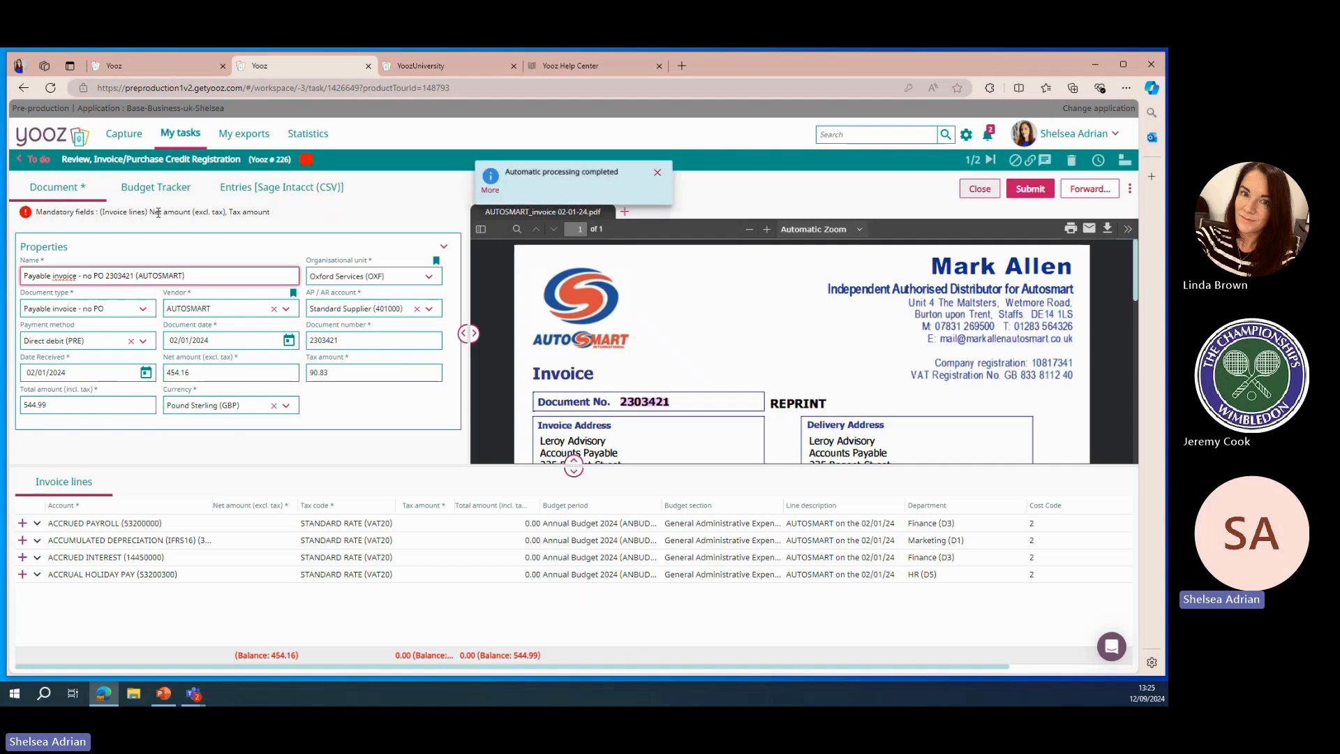
pyautogui.click(657, 173)
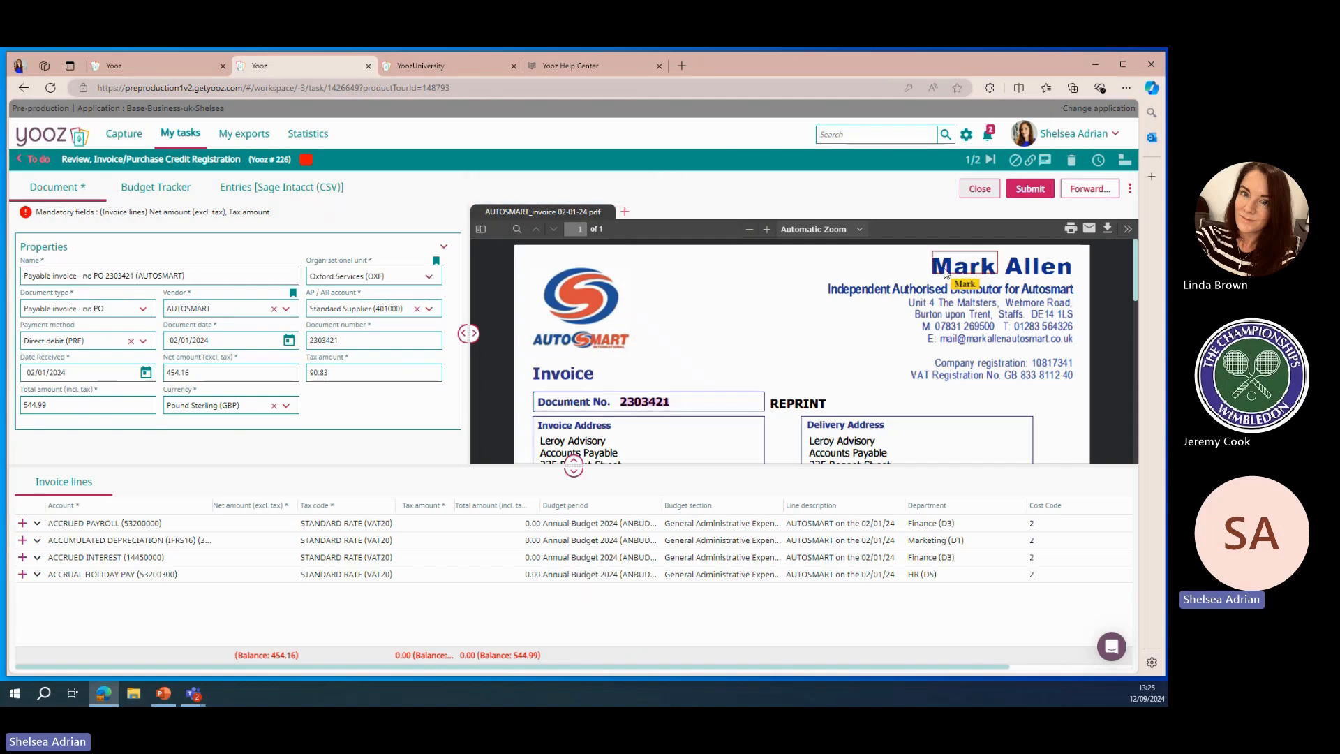
pyautogui.scroll(-2, 793, 353)
pyautogui.scroll(-2, 792, 355)
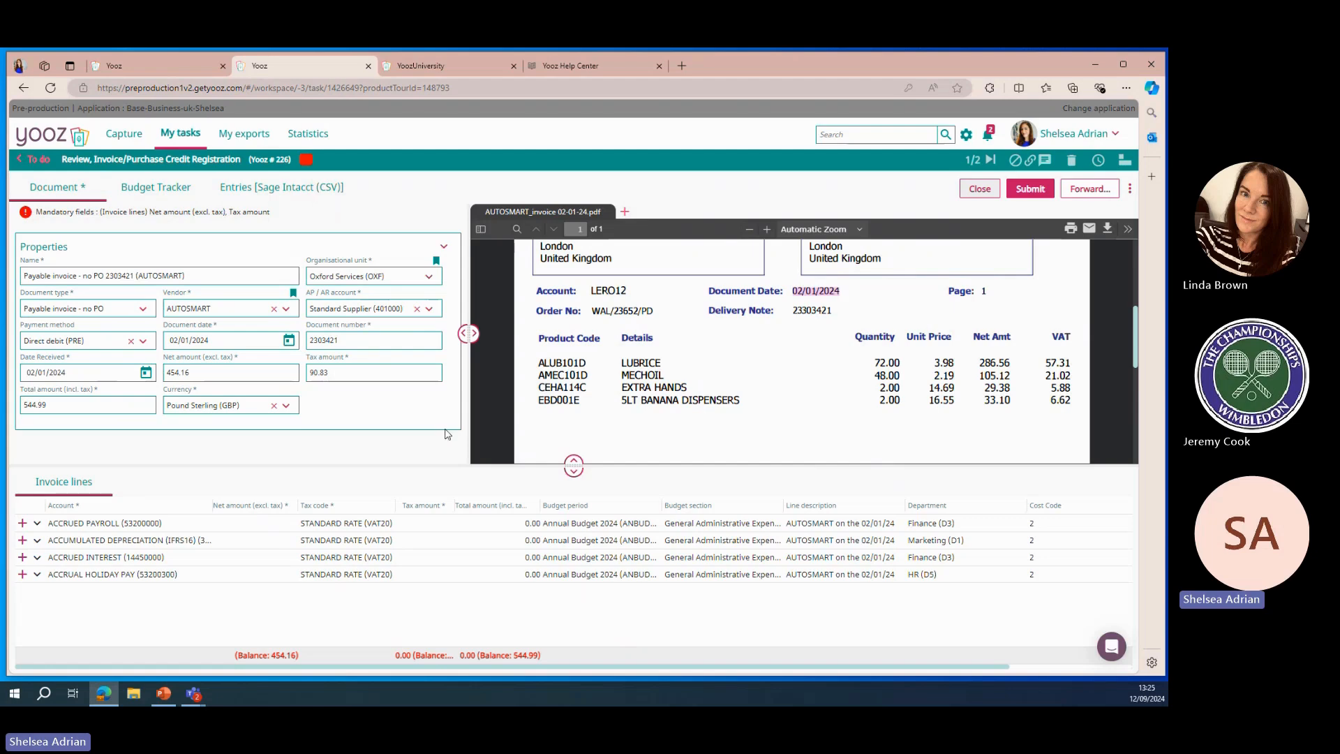
# Fill the four invoice lines' net amounts with 286.56, 105.12, 29.38 and 33.10 from the PDF
pyautogui.click(255, 525)
pyautogui.click(997, 363)
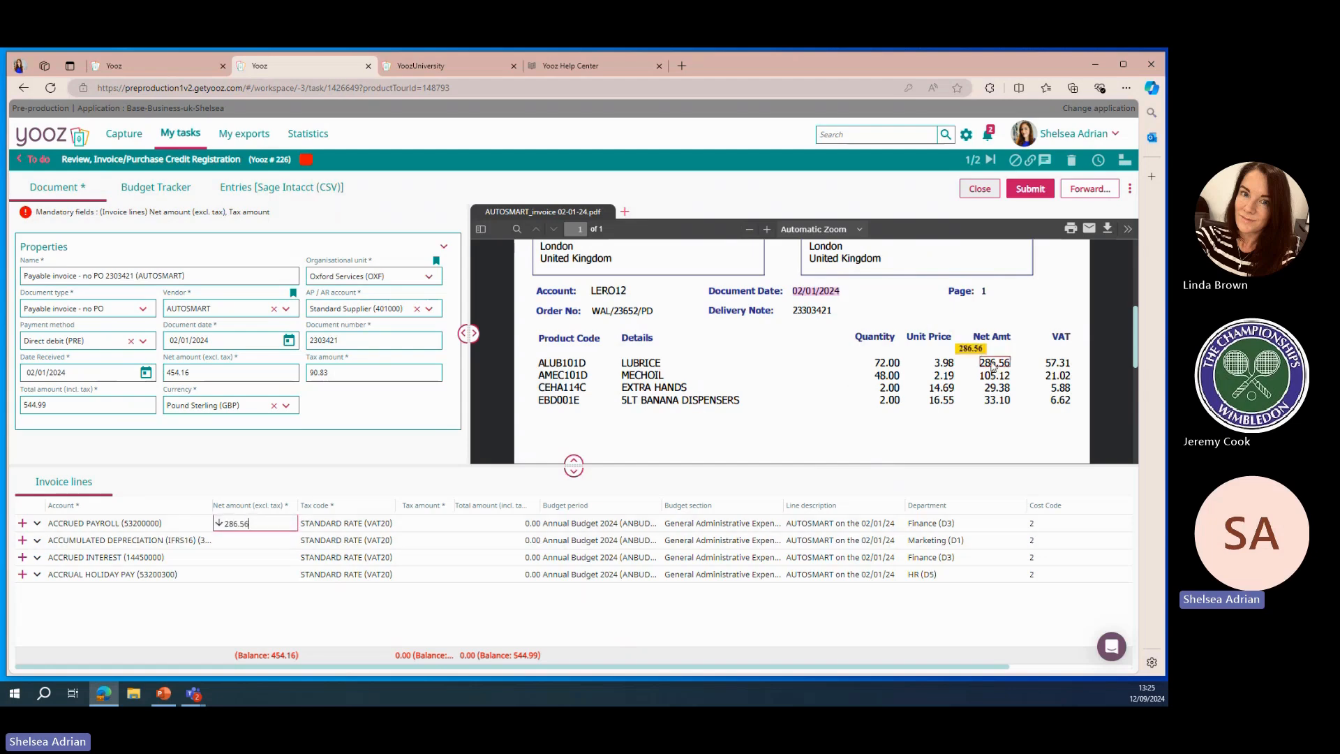
pyautogui.click(272, 542)
pyautogui.click(999, 381)
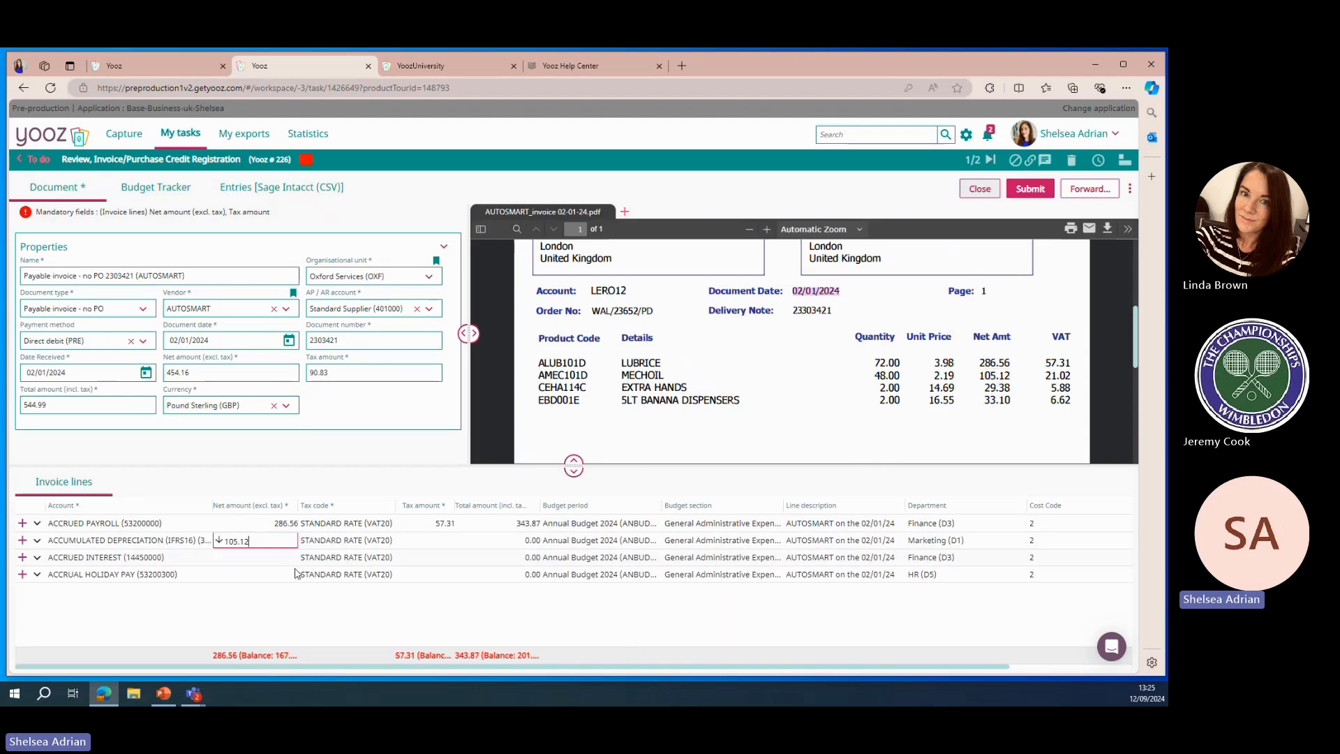
pyautogui.click(276, 558)
pyautogui.click(1003, 393)
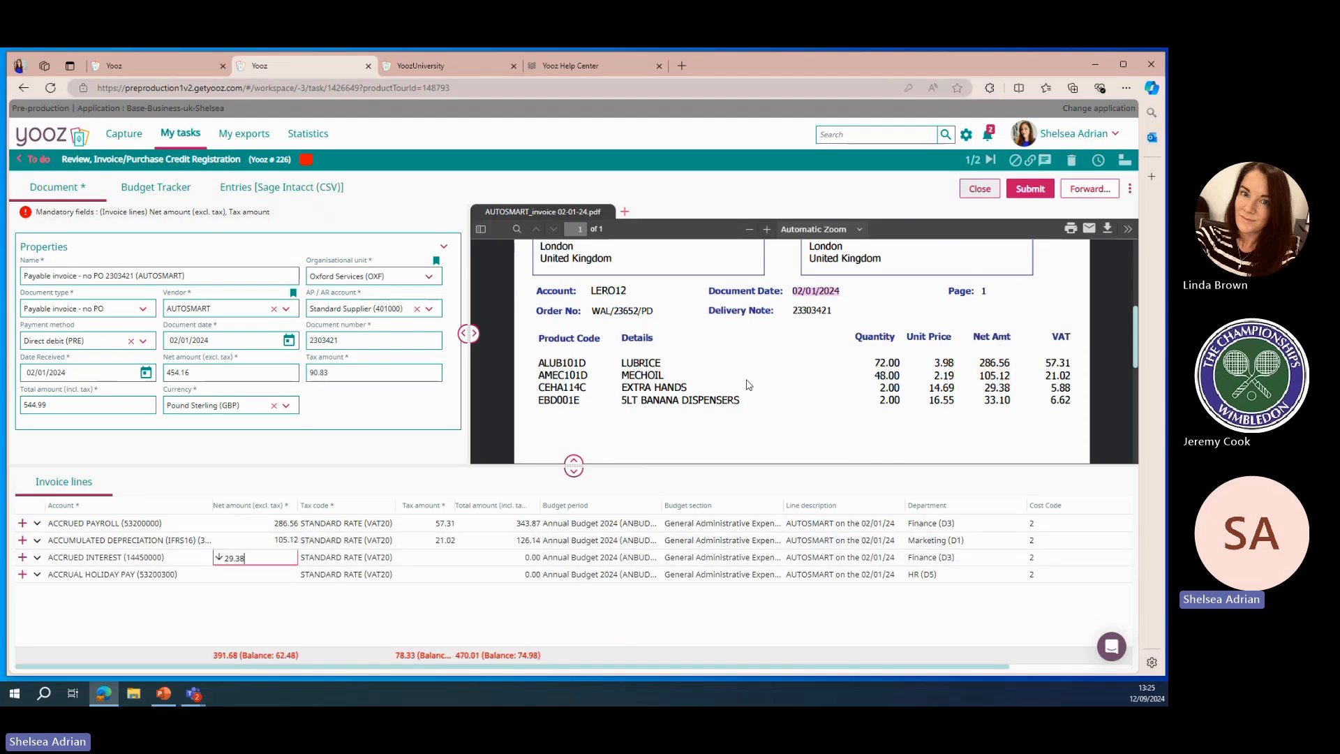
pyautogui.click(277, 579)
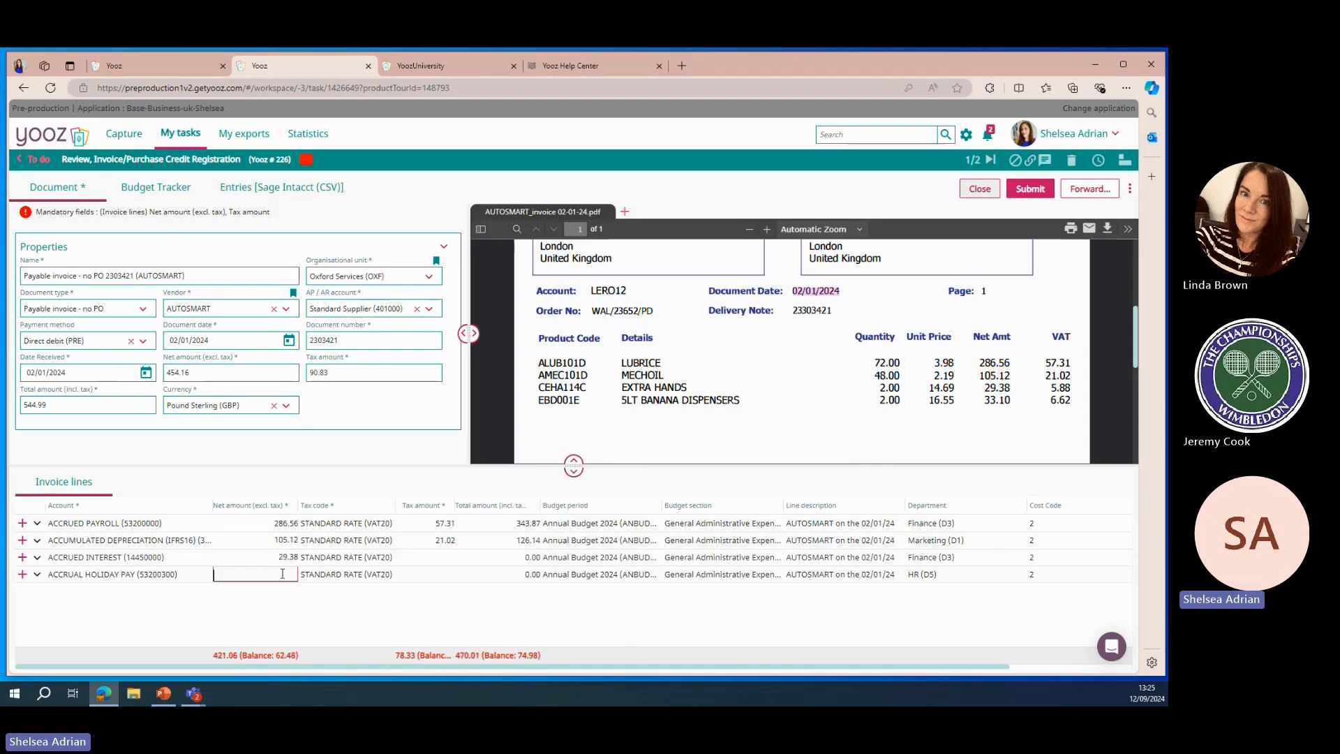
pyautogui.click(998, 400)
pyautogui.click(421, 612)
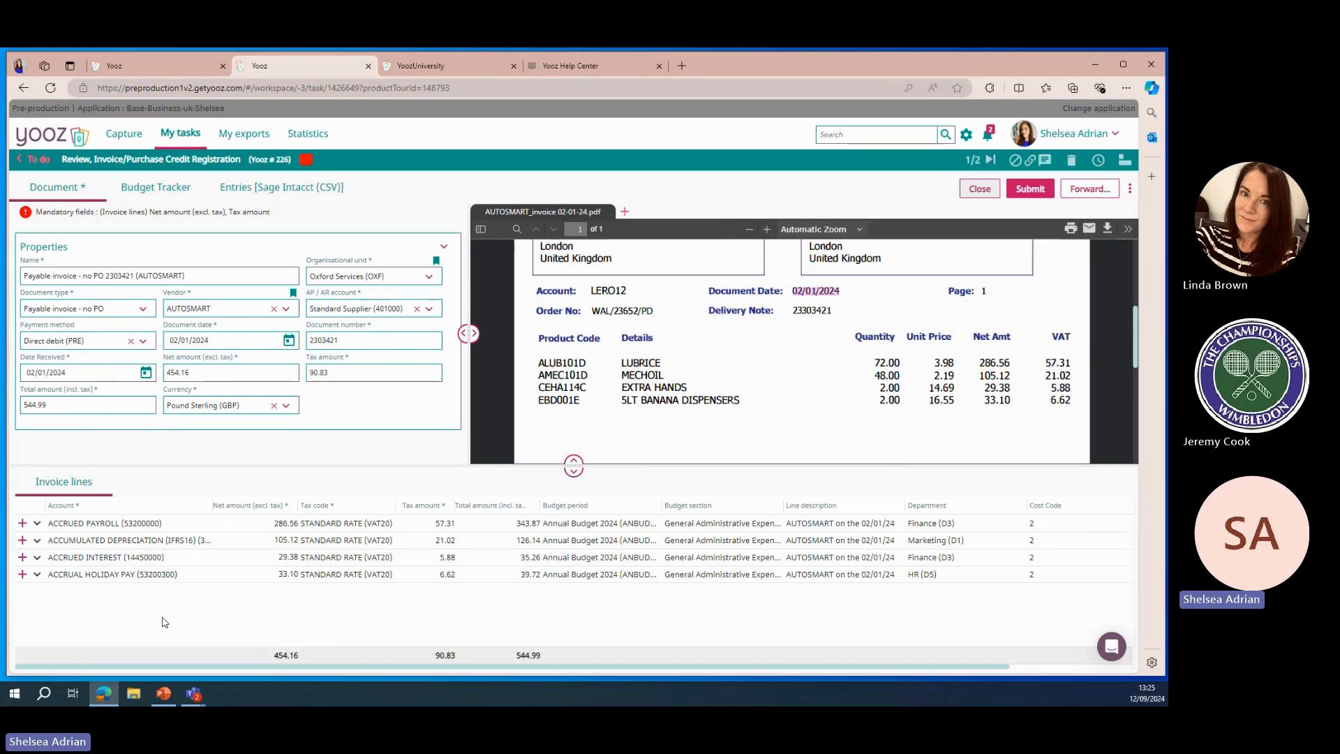
# Delete the accrual holiday pay invoice line and set the accrued interest line's net amount to 62.48
pyautogui.click(37, 575)
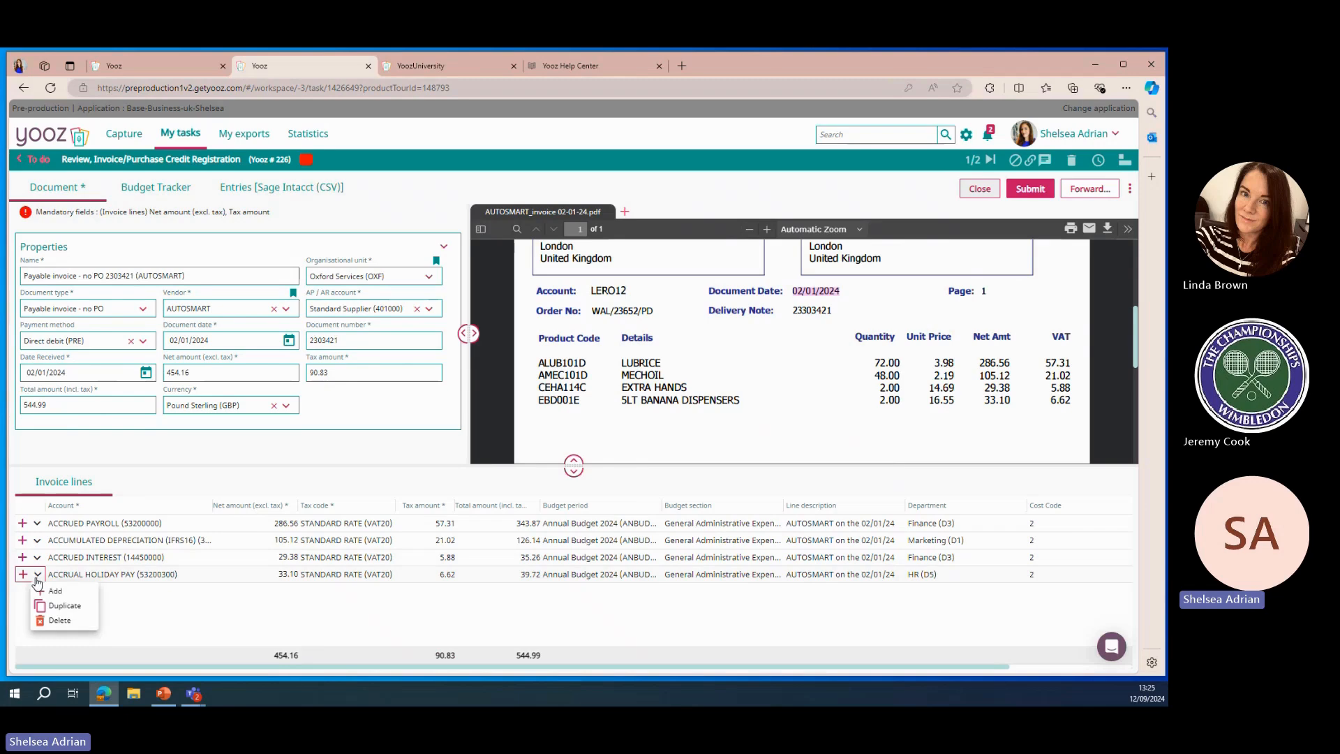
pyautogui.click(86, 625)
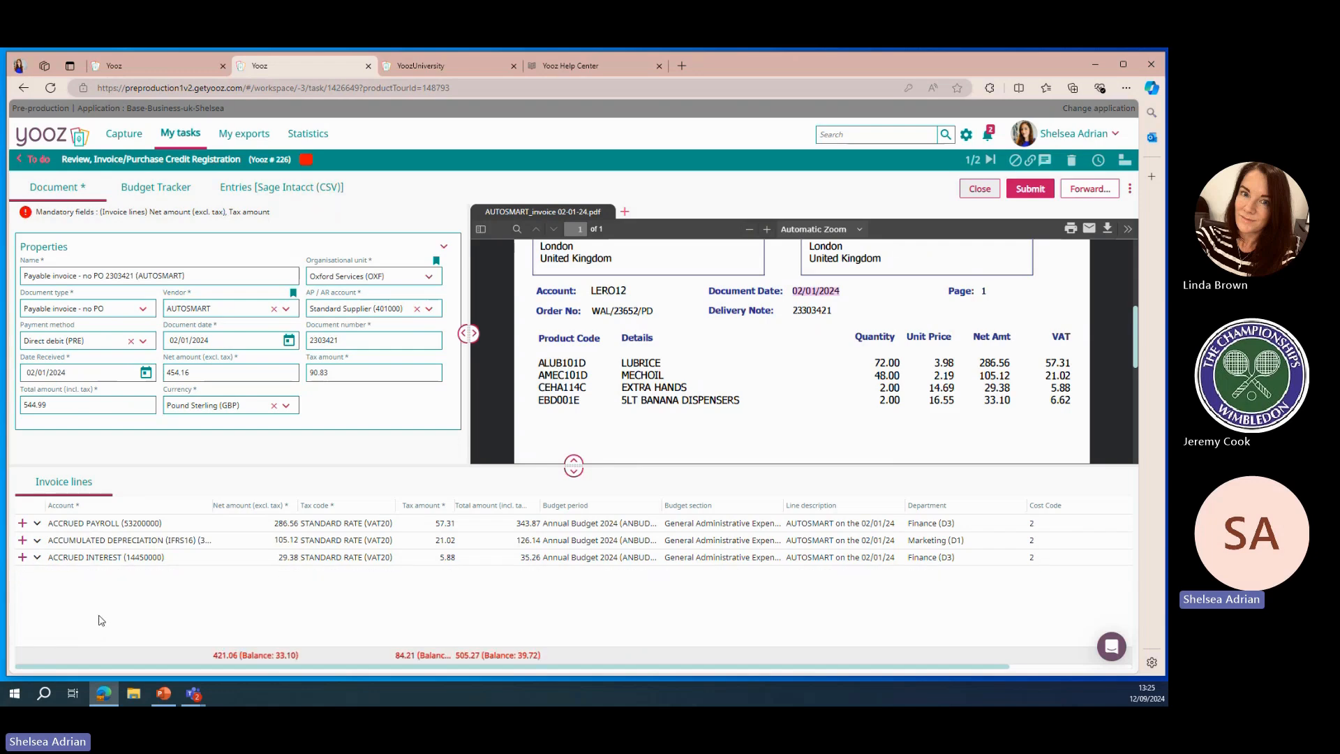
pyautogui.click(285, 555)
pyautogui.press('BackSpace')
pyautogui.moveTo(981, 393)
pyautogui.mouseDown()
pyautogui.moveTo(1008, 402)
pyautogui.moveTo(991, 413)
pyautogui.mouseUp()
pyautogui.write('62.48')
pyautogui.click(264, 603)
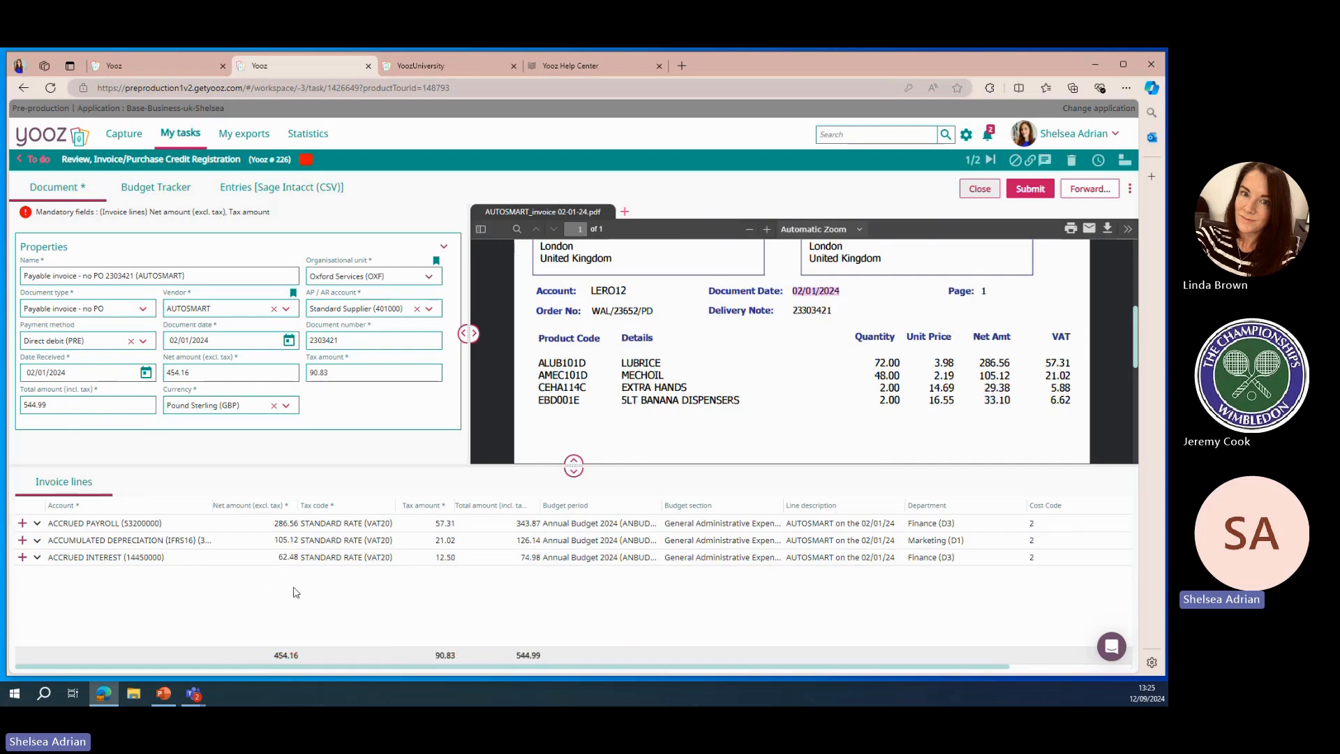
# Set the line descriptions to LUBRICE, MECHOIL and EXTRA HANDS 5LT BANANA DISPENSERS from the PDF
pyautogui.click(826, 524)
pyautogui.click(641, 363)
pyautogui.click(826, 541)
pyautogui.click(641, 375)
pyautogui.click(844, 557)
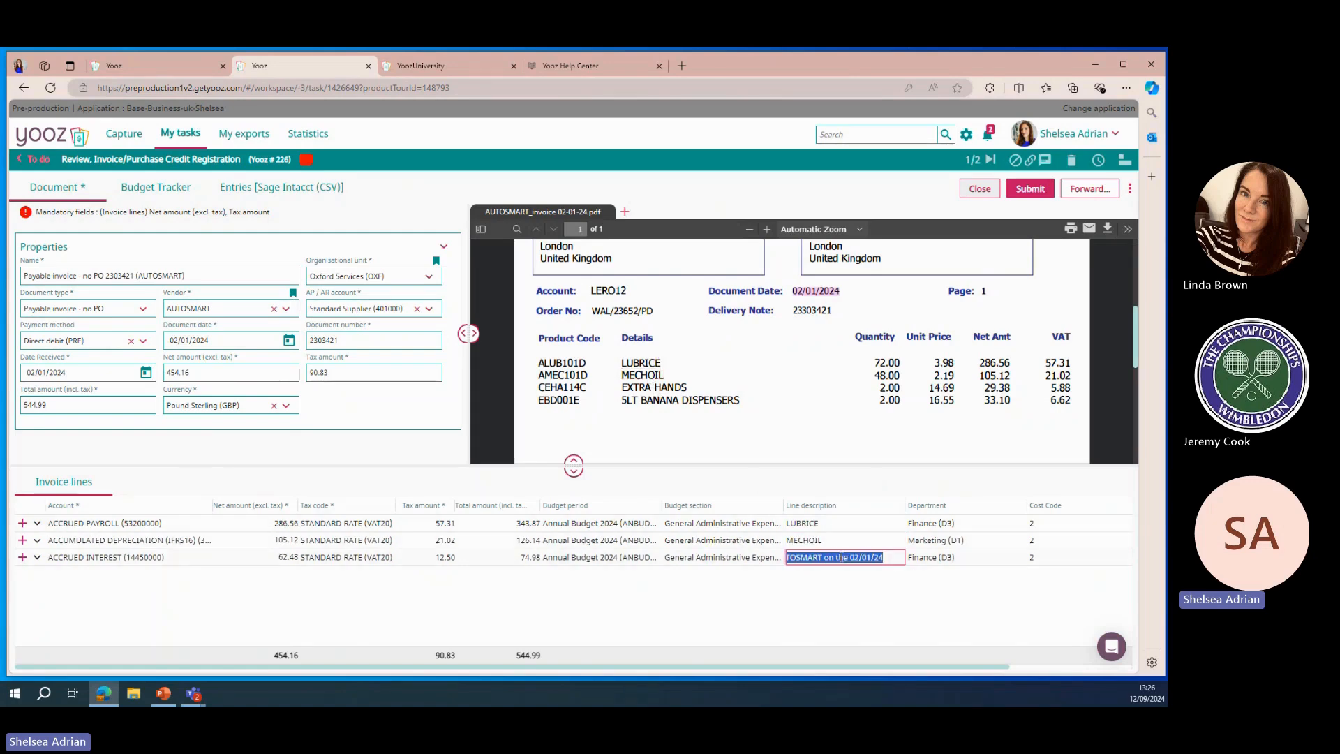
pyautogui.moveTo(617, 384); pyautogui.dragTo(760, 421)
pyautogui.click(854, 610)
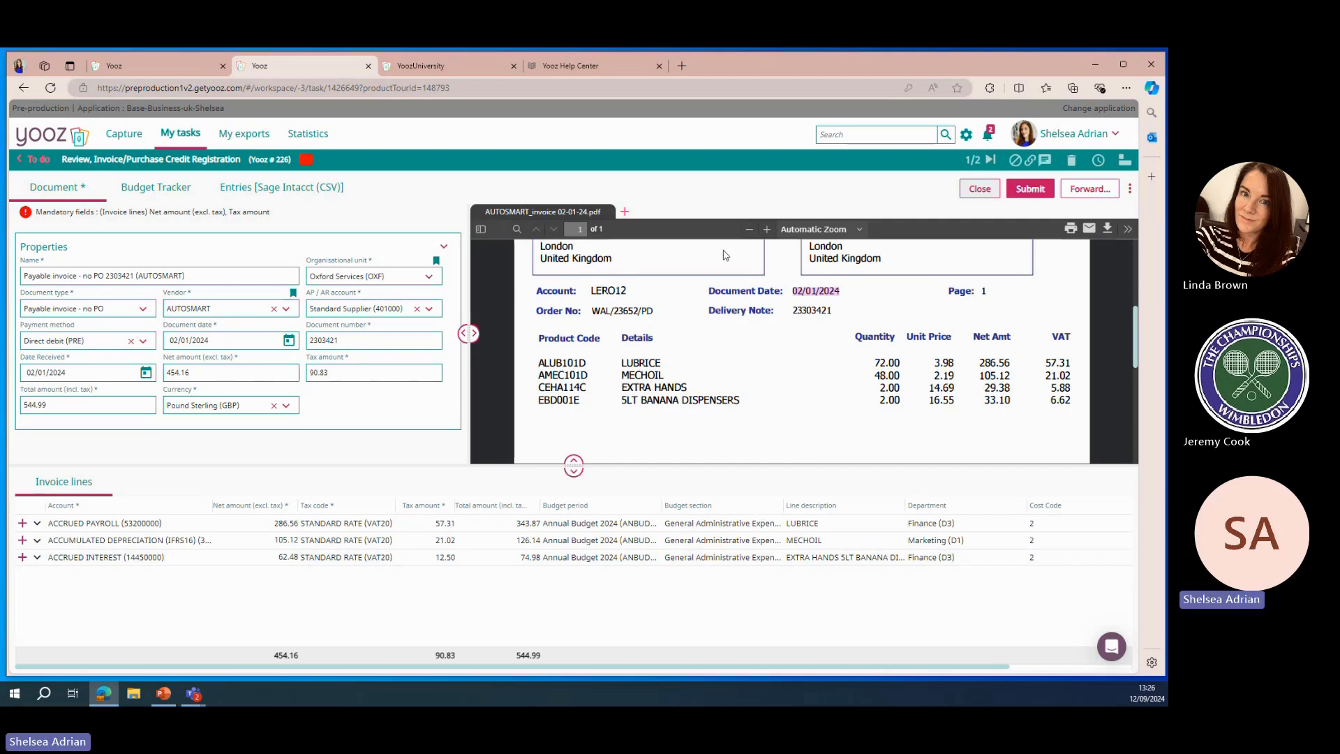
# Attach the file DAMAGED GOODS.png to the invoice and return to the invoice PDF
pyautogui.click(625, 213)
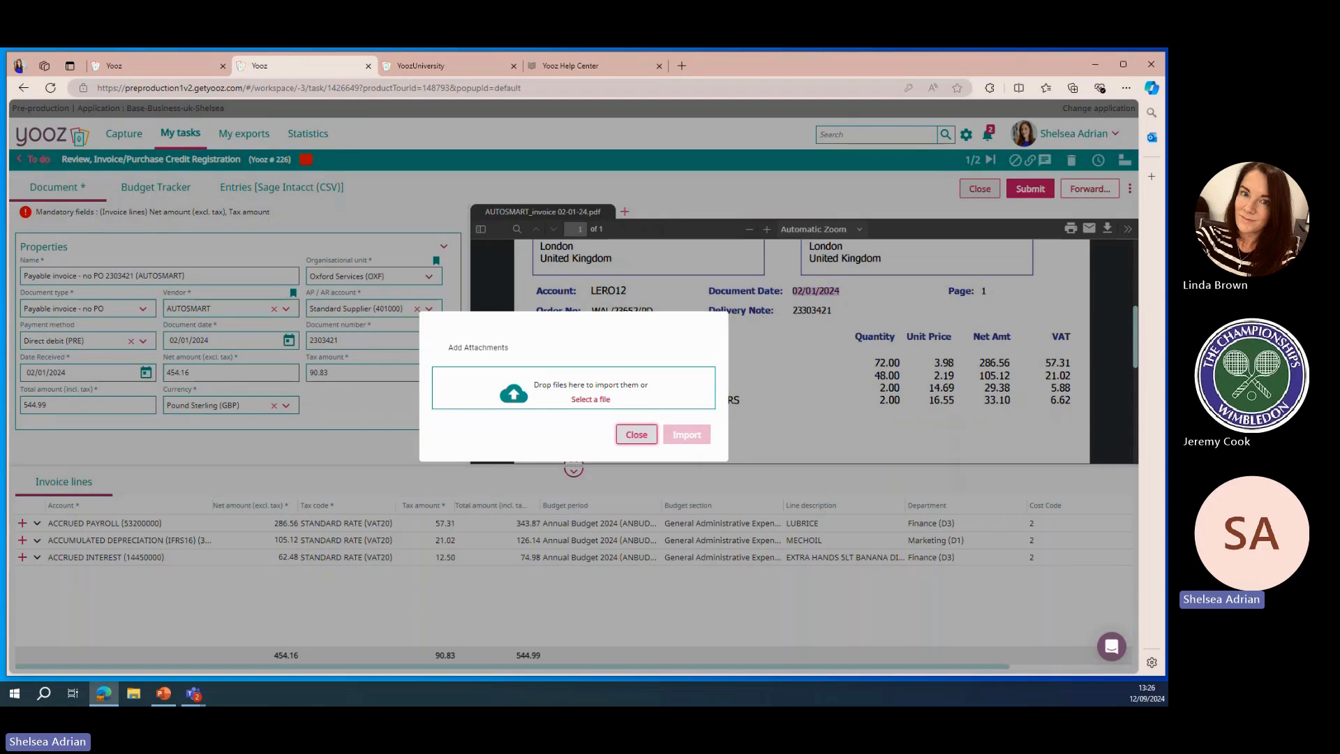
pyautogui.moveTo(1167, 396); pyautogui.dragTo(556, 395)
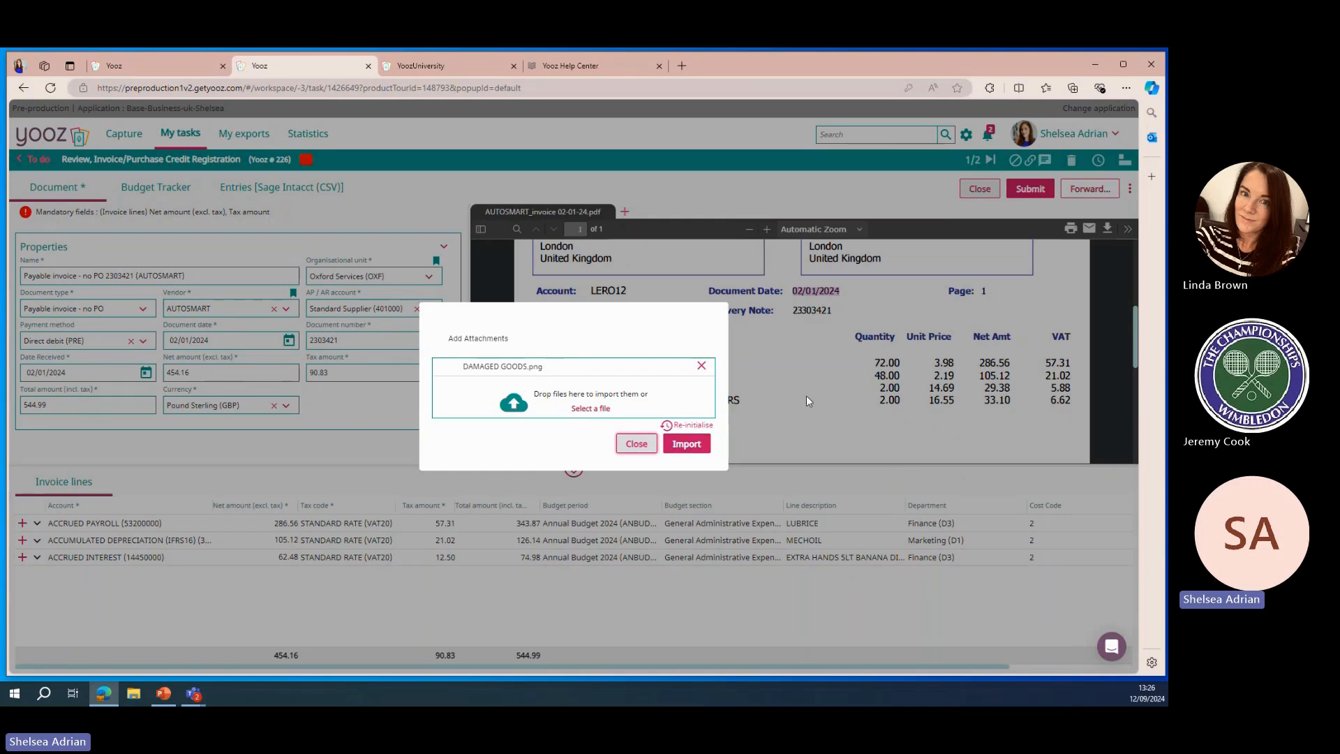
pyautogui.click(694, 445)
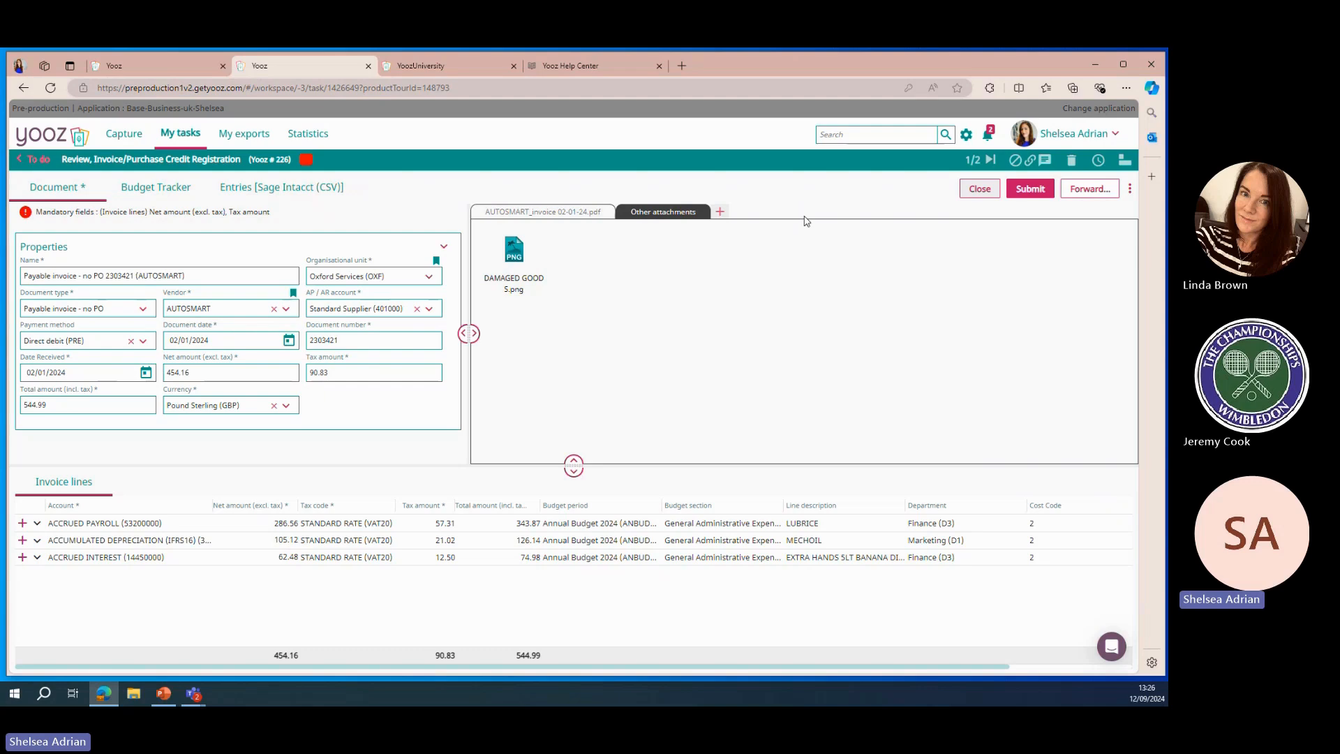
pyautogui.click(547, 215)
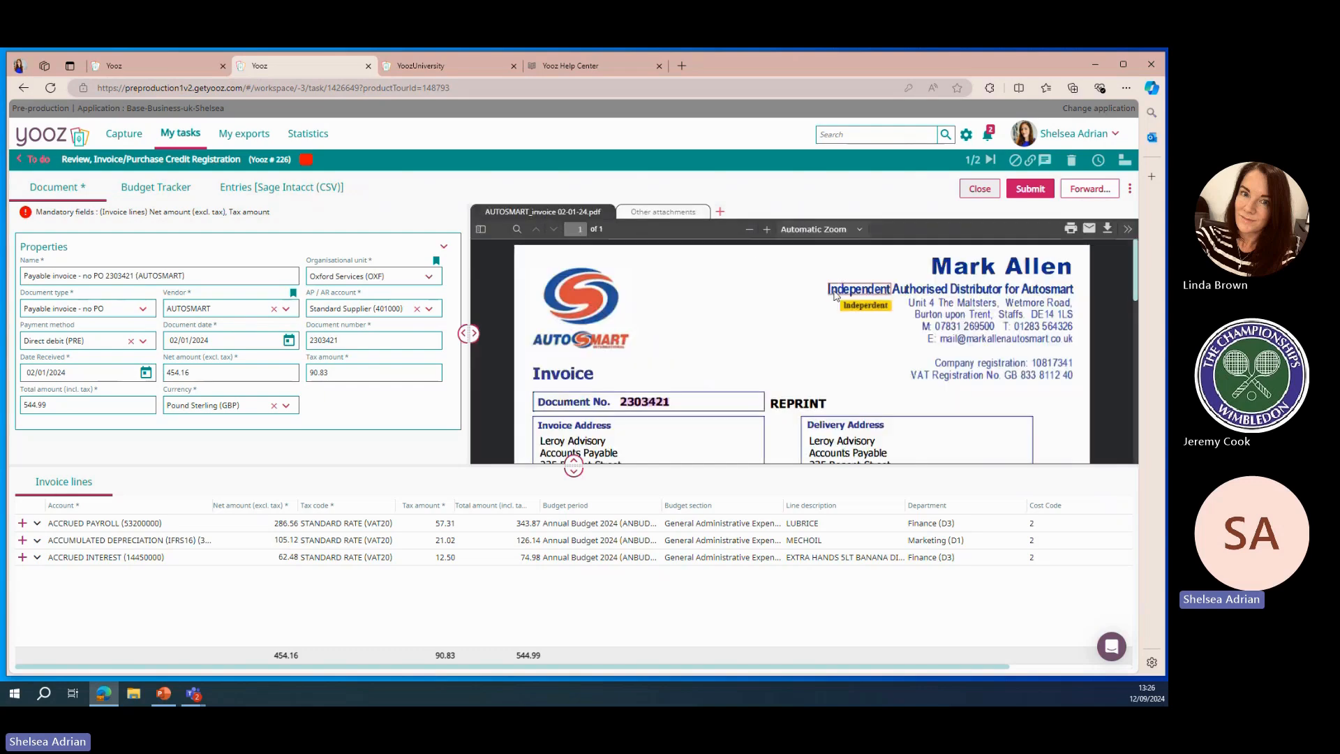
# Block the invoice, then unblock it
pyautogui.click(1016, 160)
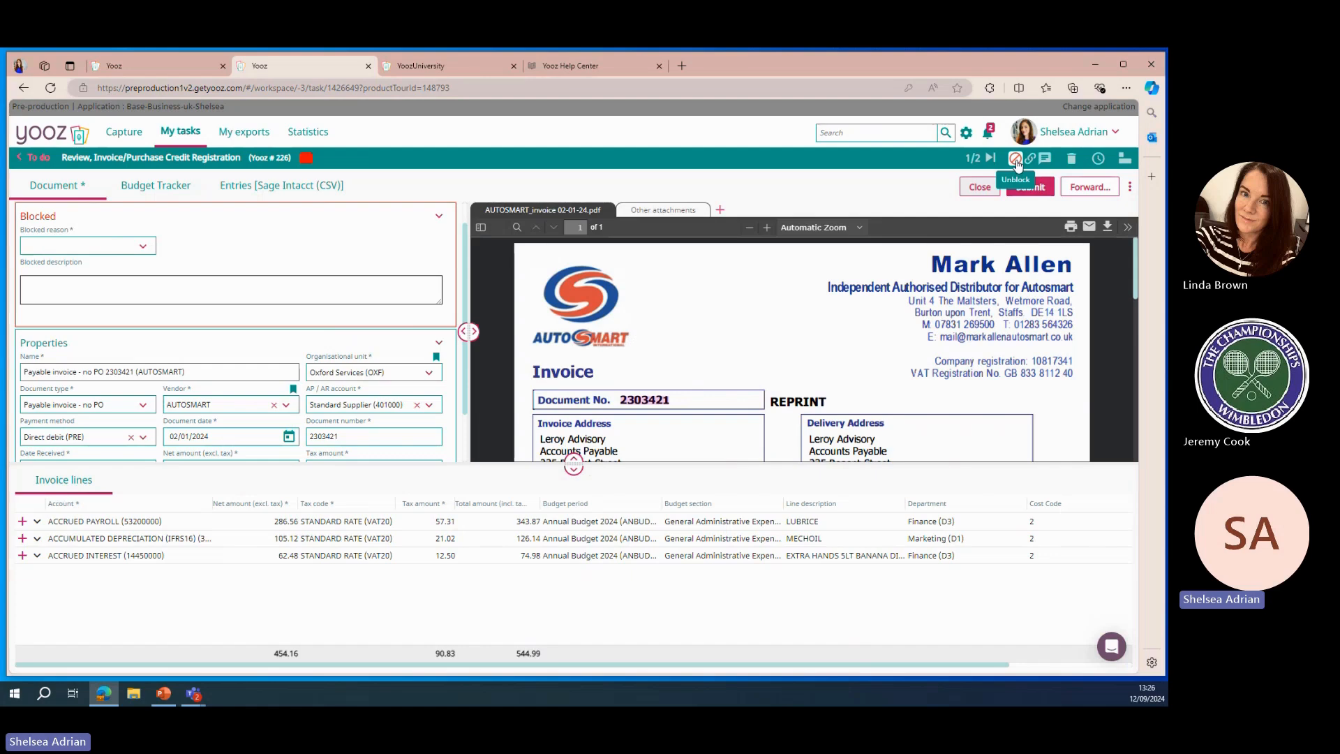
pyautogui.click(1017, 160)
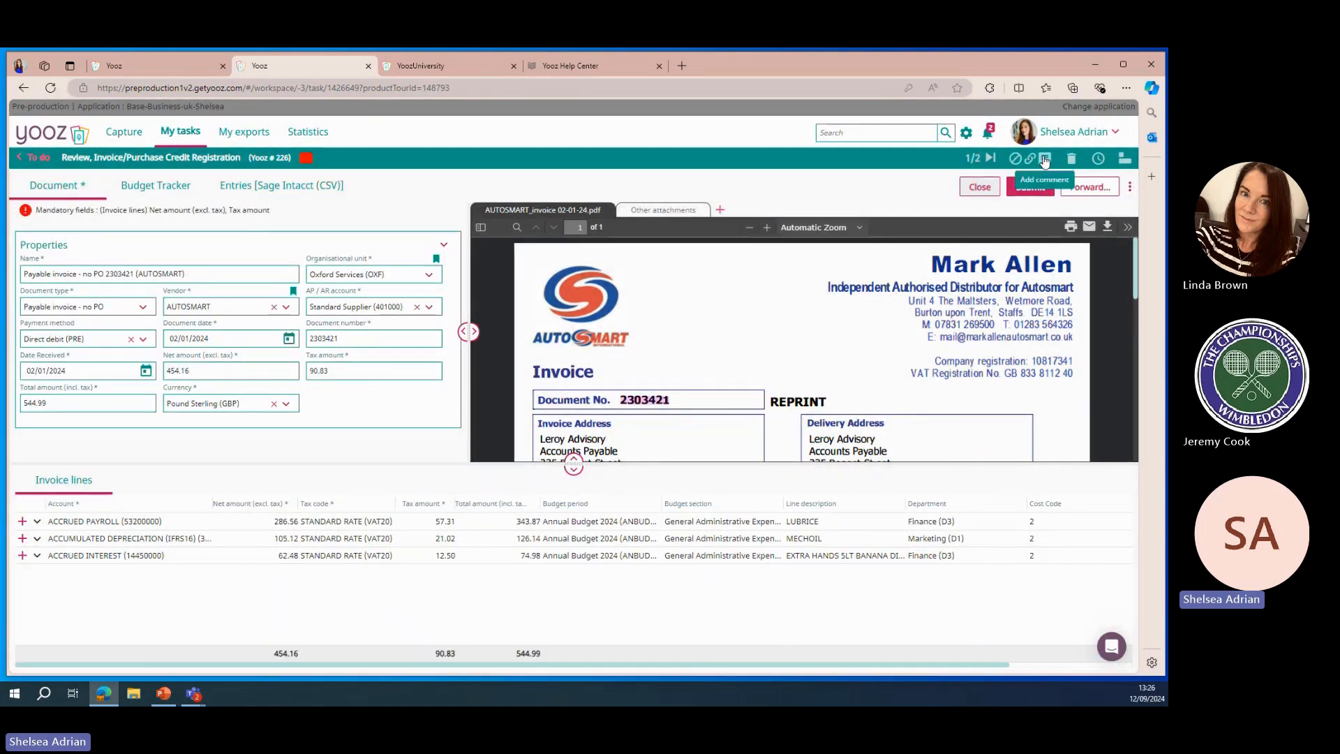
# Add a comment on the invoice mentioning a colleague and reading damaged goods
pyautogui.click(1044, 160)
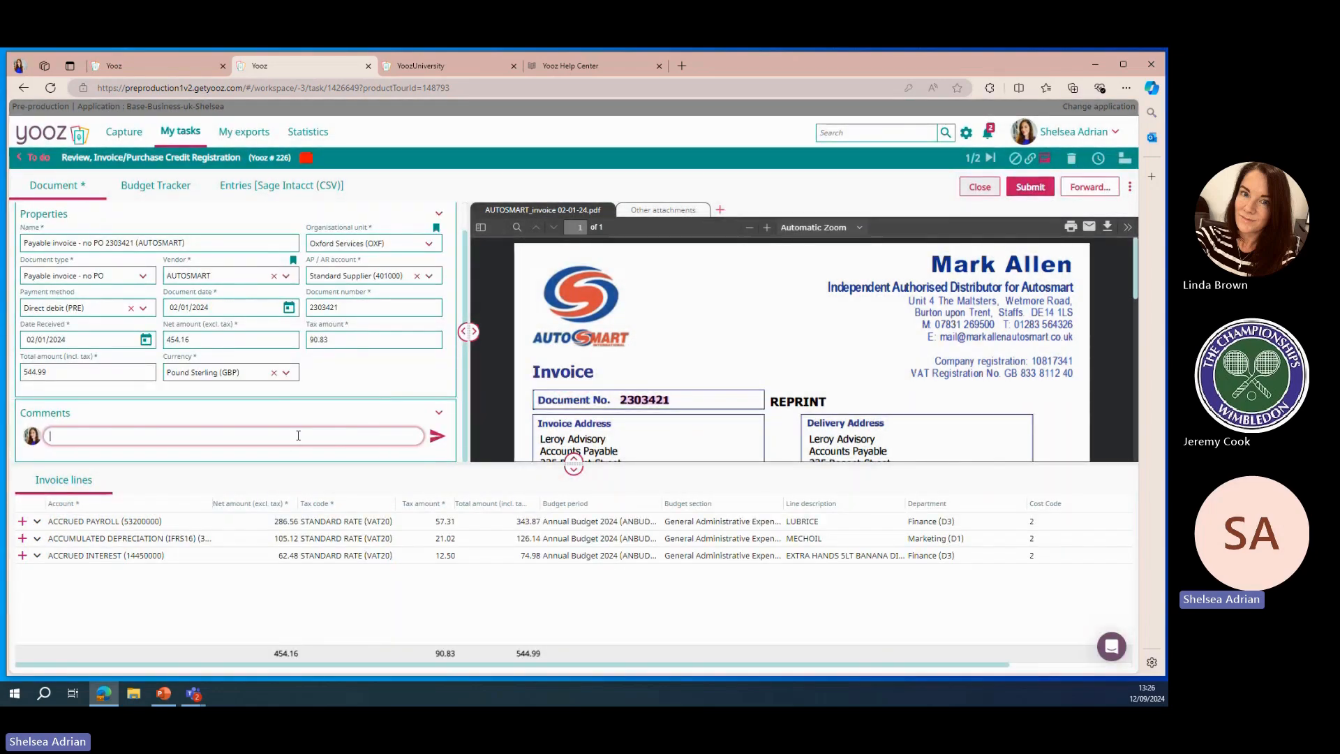
pyautogui.write('@')
pyautogui.write('flo')
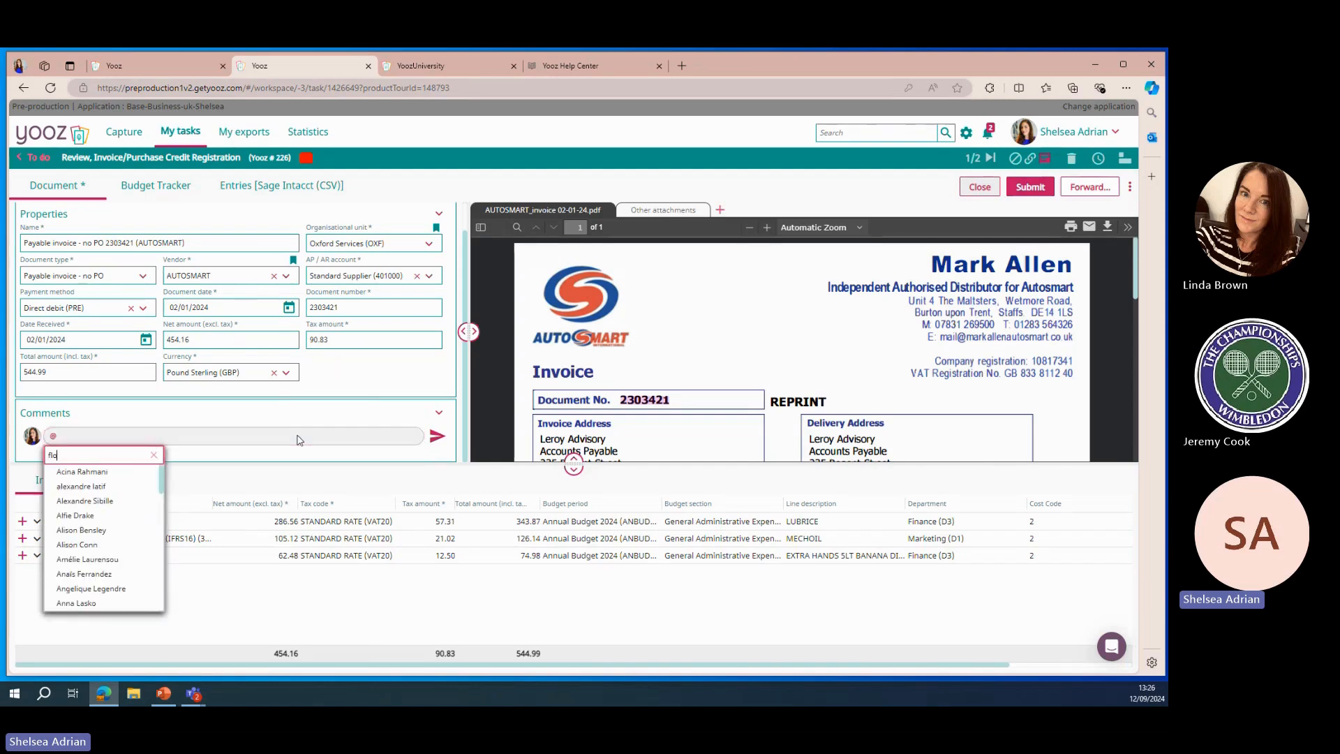
pyautogui.click(77, 471)
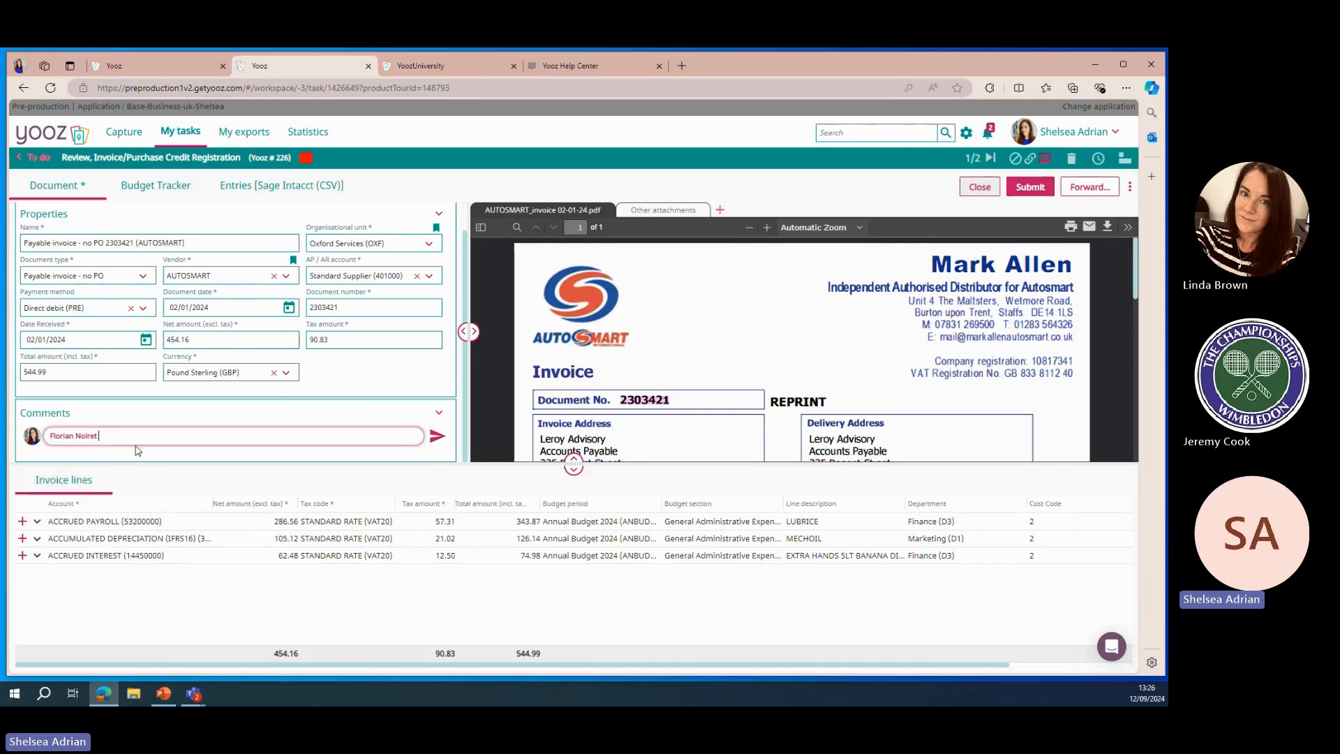
pyautogui.write('damaged goods')
pyautogui.click(436, 437)
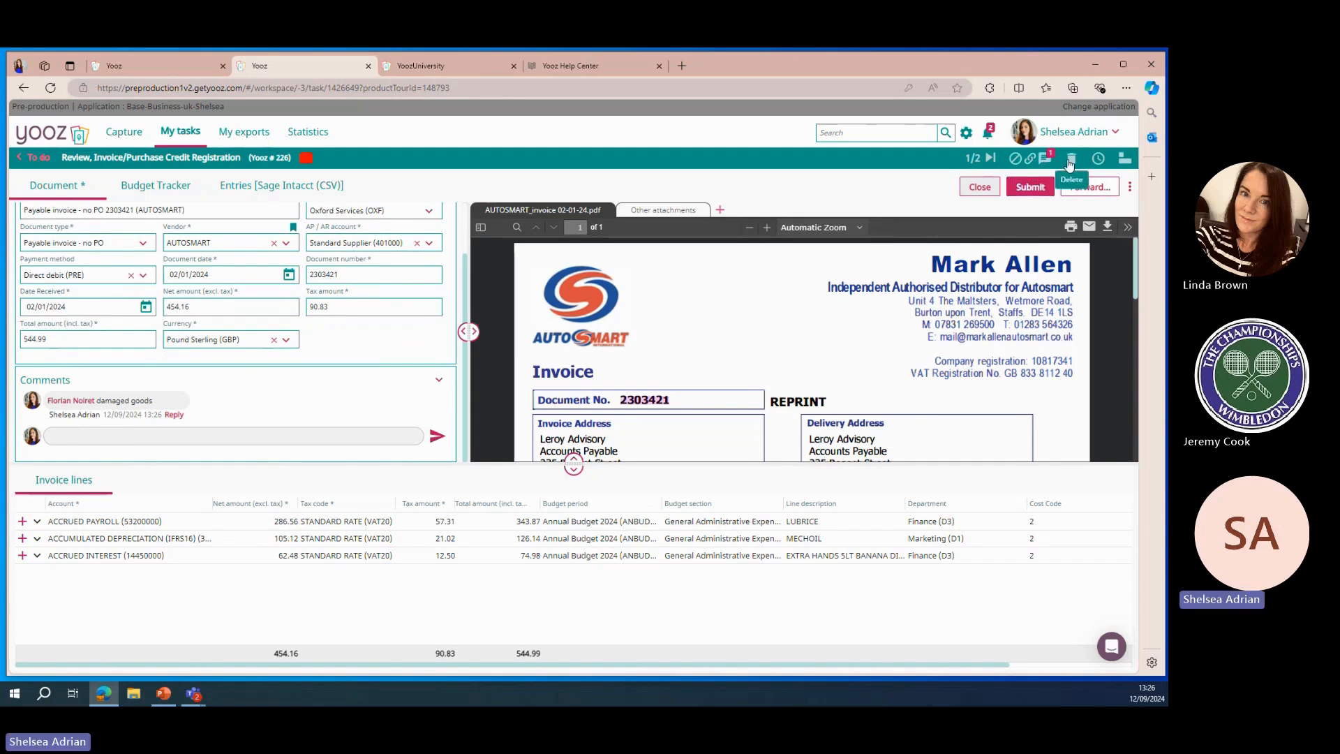
# Review the invoice's history audit trail, including its comments, linked files and timeline, then return to the invoice
pyautogui.click(1099, 160)
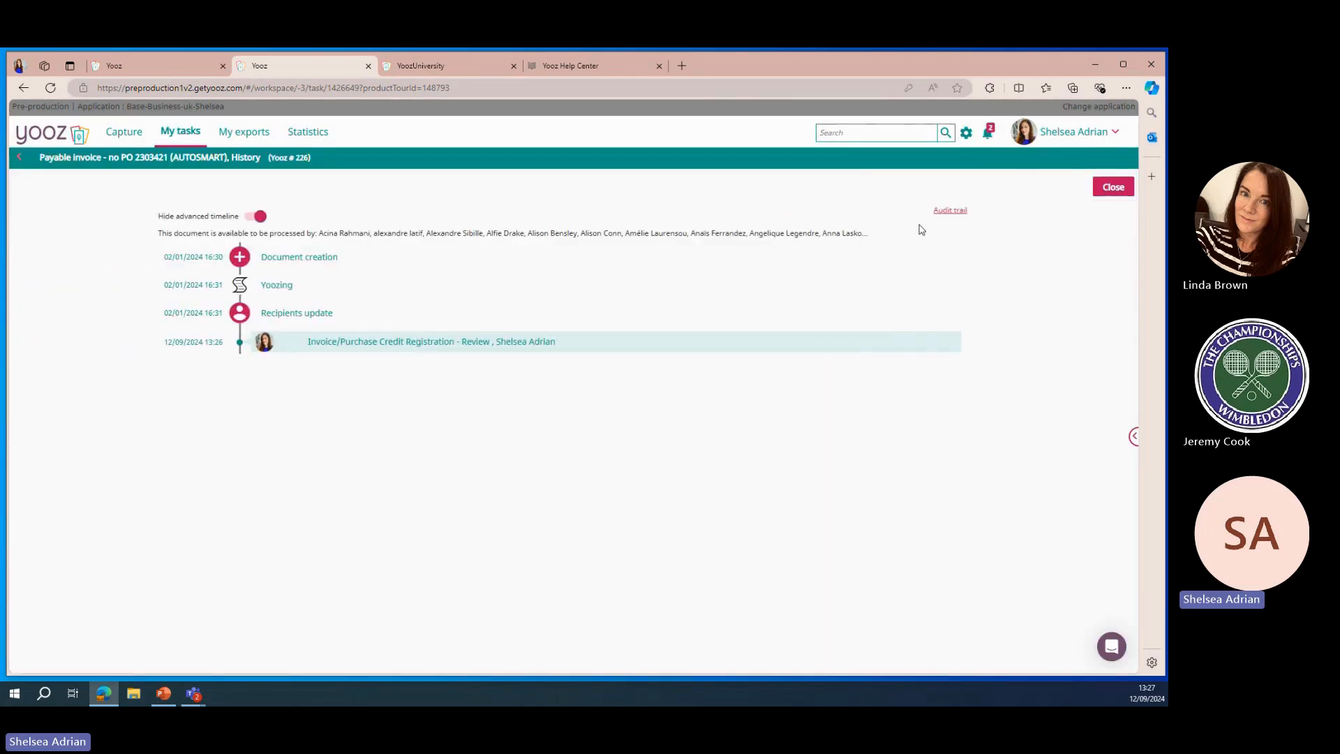
pyautogui.click(951, 211)
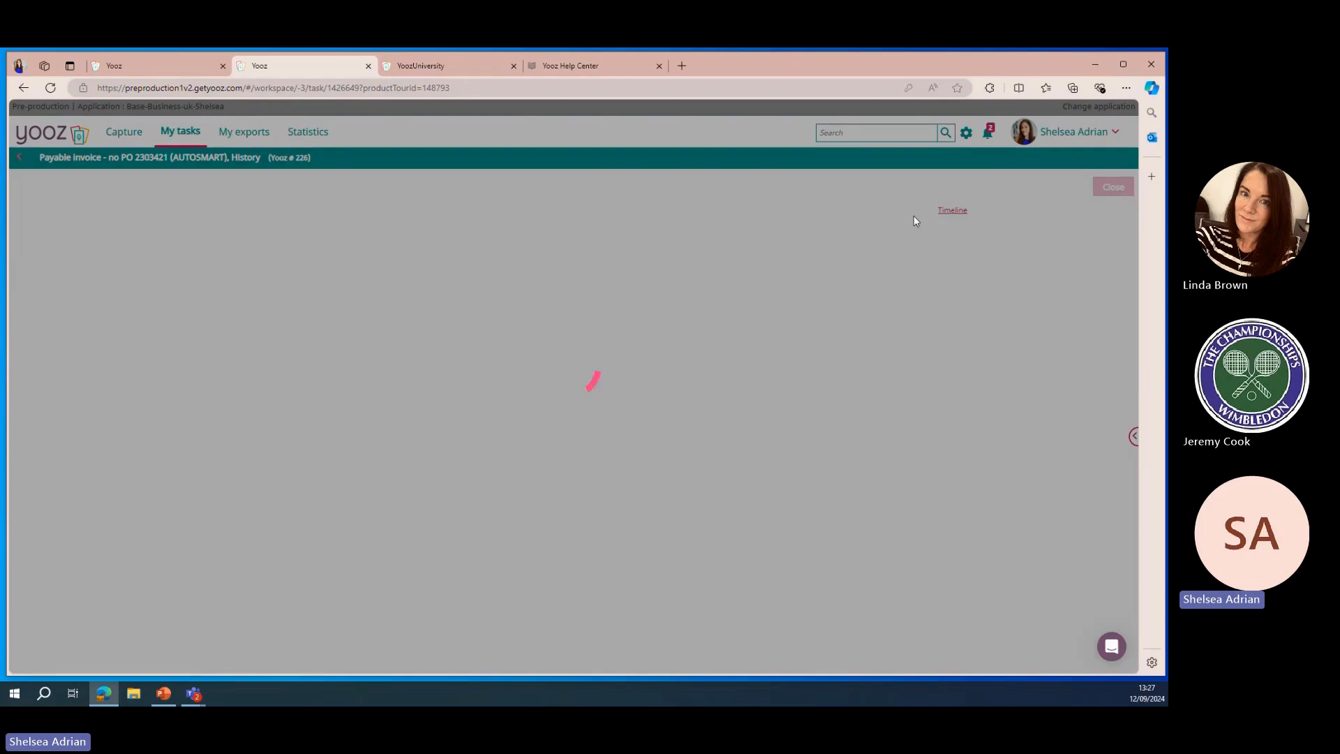
pyautogui.scroll(-5, 668, 349)
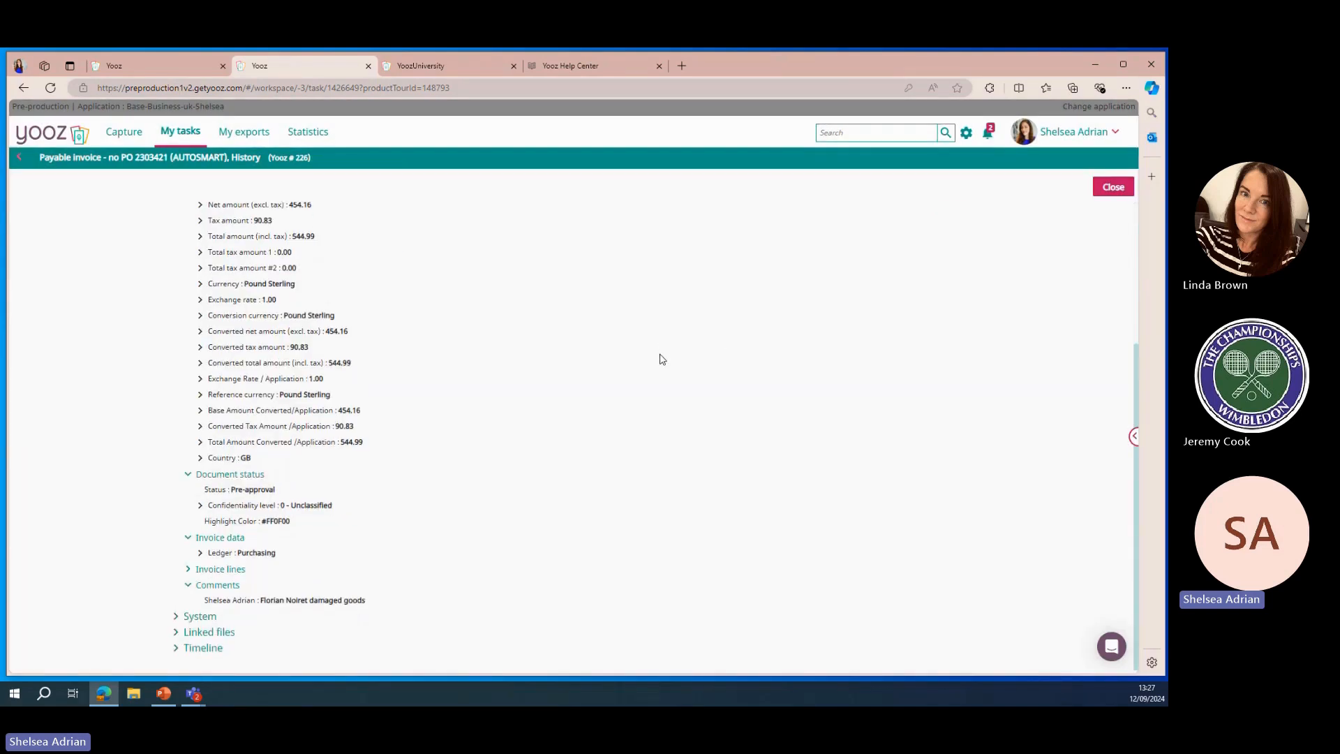
pyautogui.click(176, 647)
pyautogui.scroll(-3, 183, 480)
pyautogui.click(174, 451)
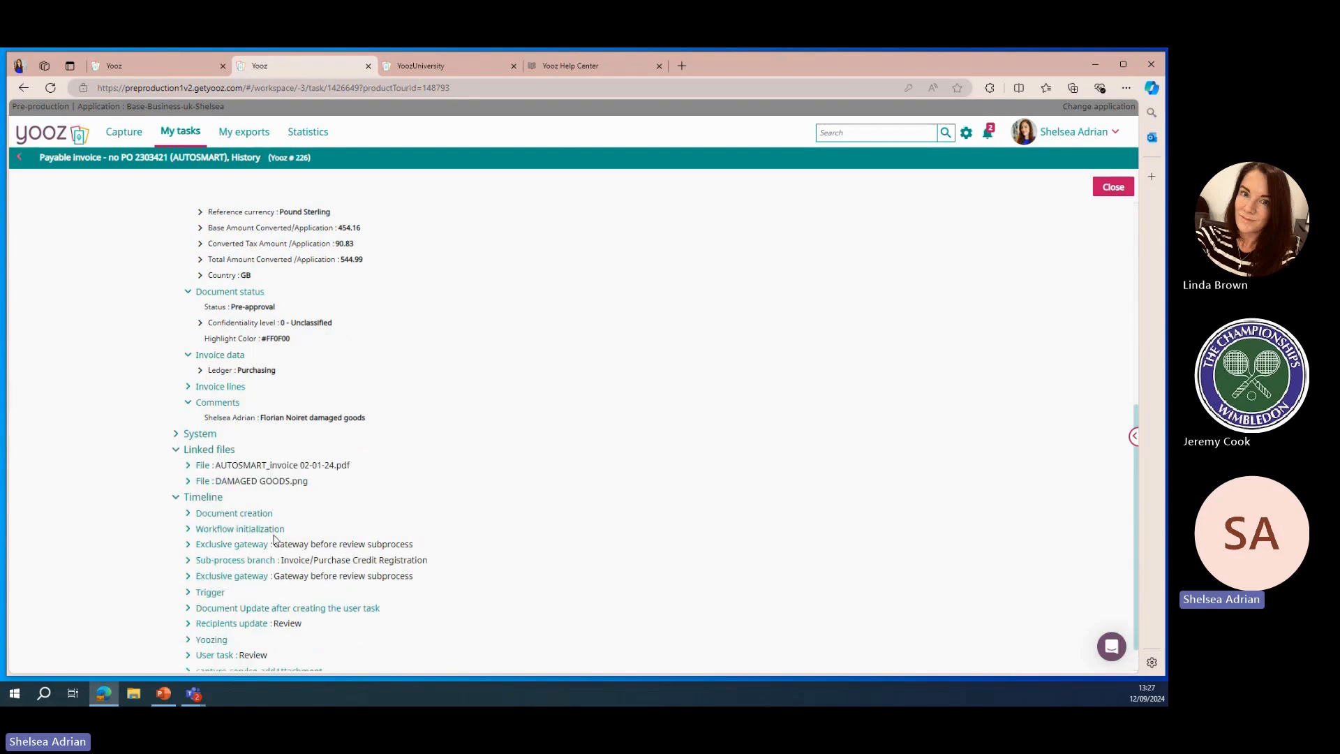
pyautogui.scroll(5, 376, 394)
pyautogui.scroll(2, 376, 394)
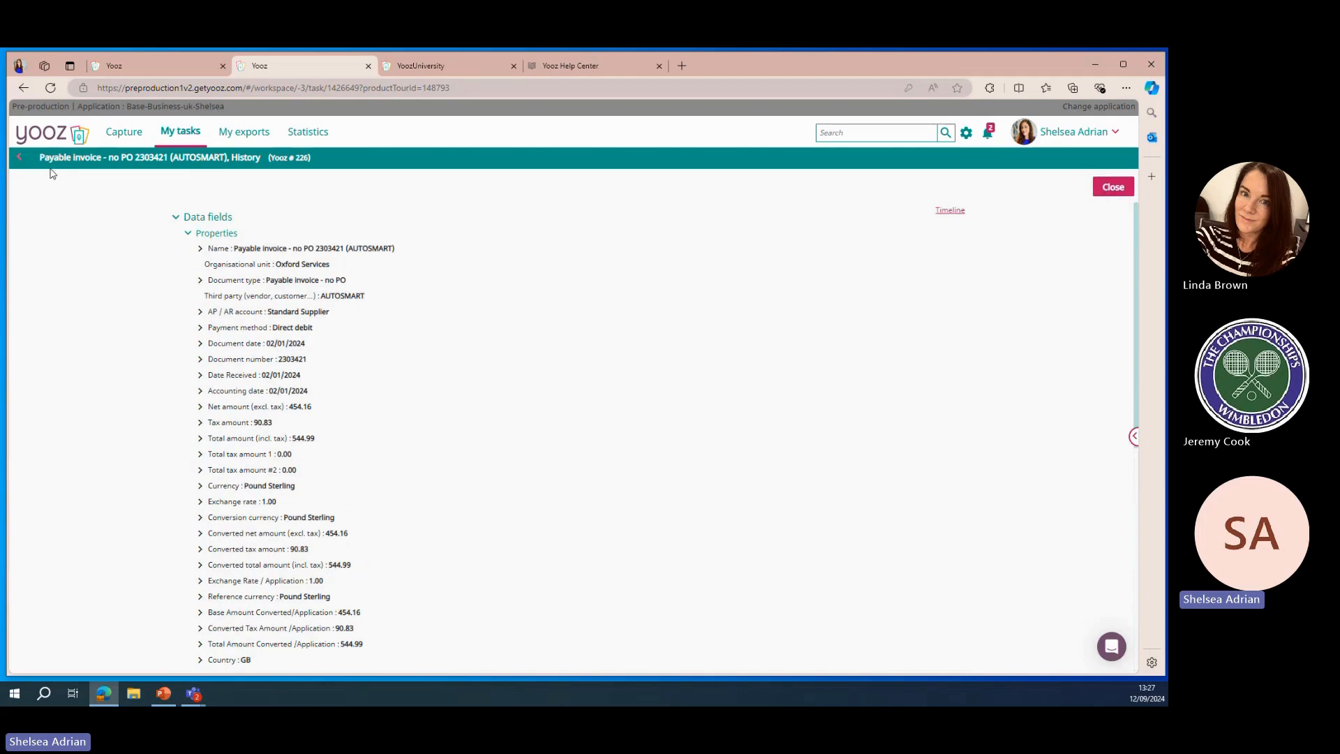
pyautogui.click(21, 162)
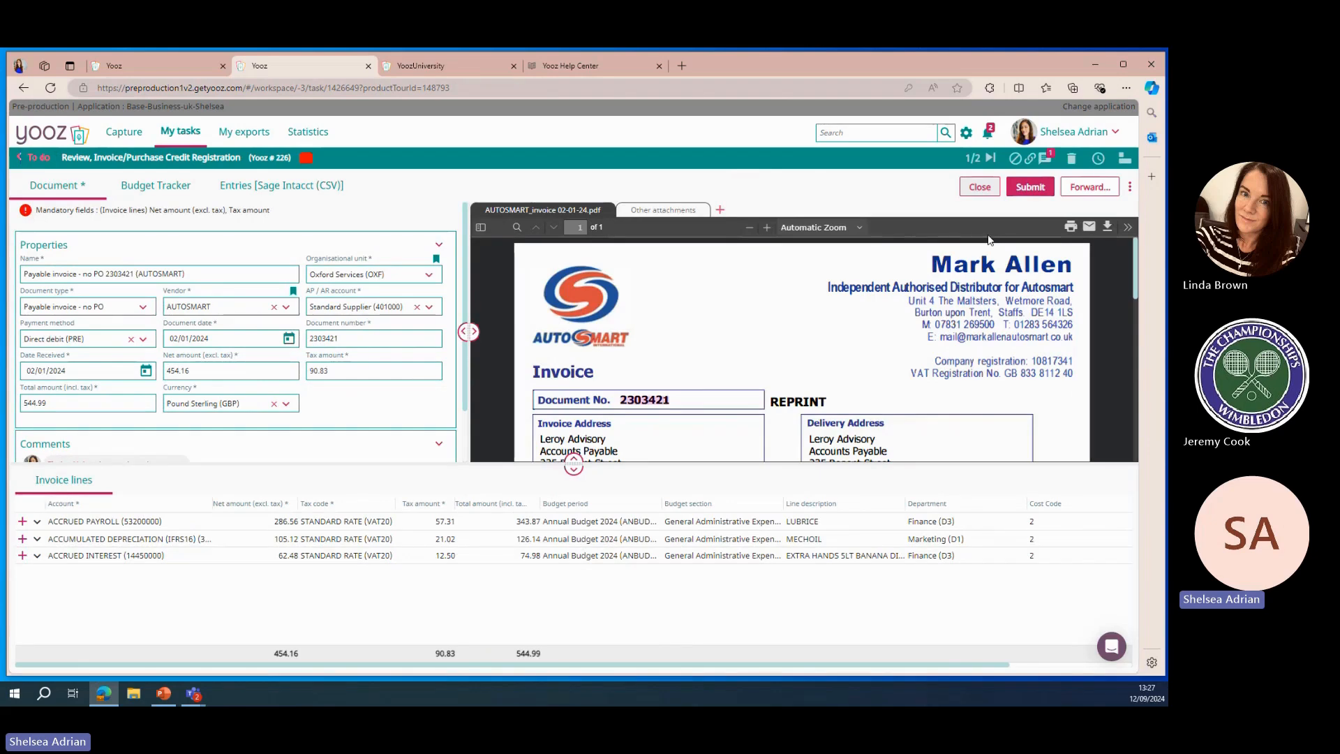
# Email the invoice to the vendor, including the DAMAGED GOODS.png attachment
pyautogui.click(1091, 227)
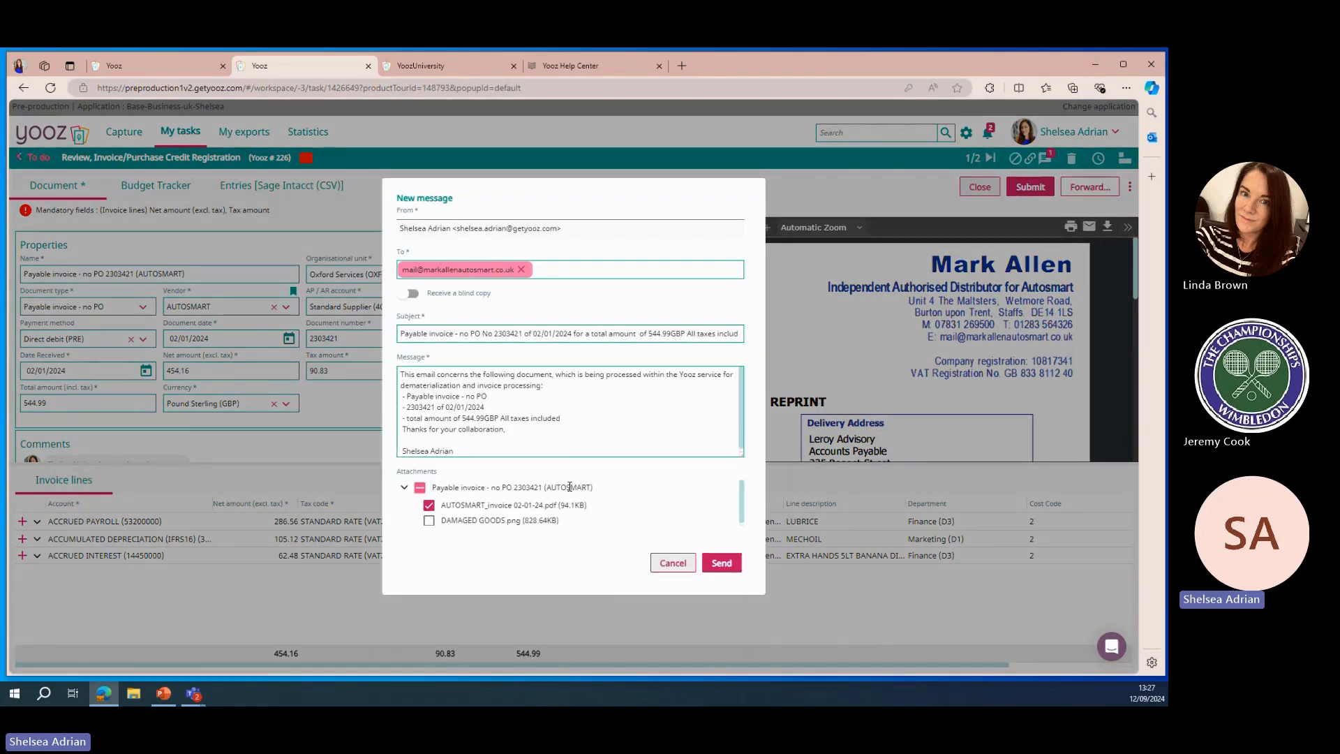
pyautogui.click(429, 521)
pyautogui.click(725, 564)
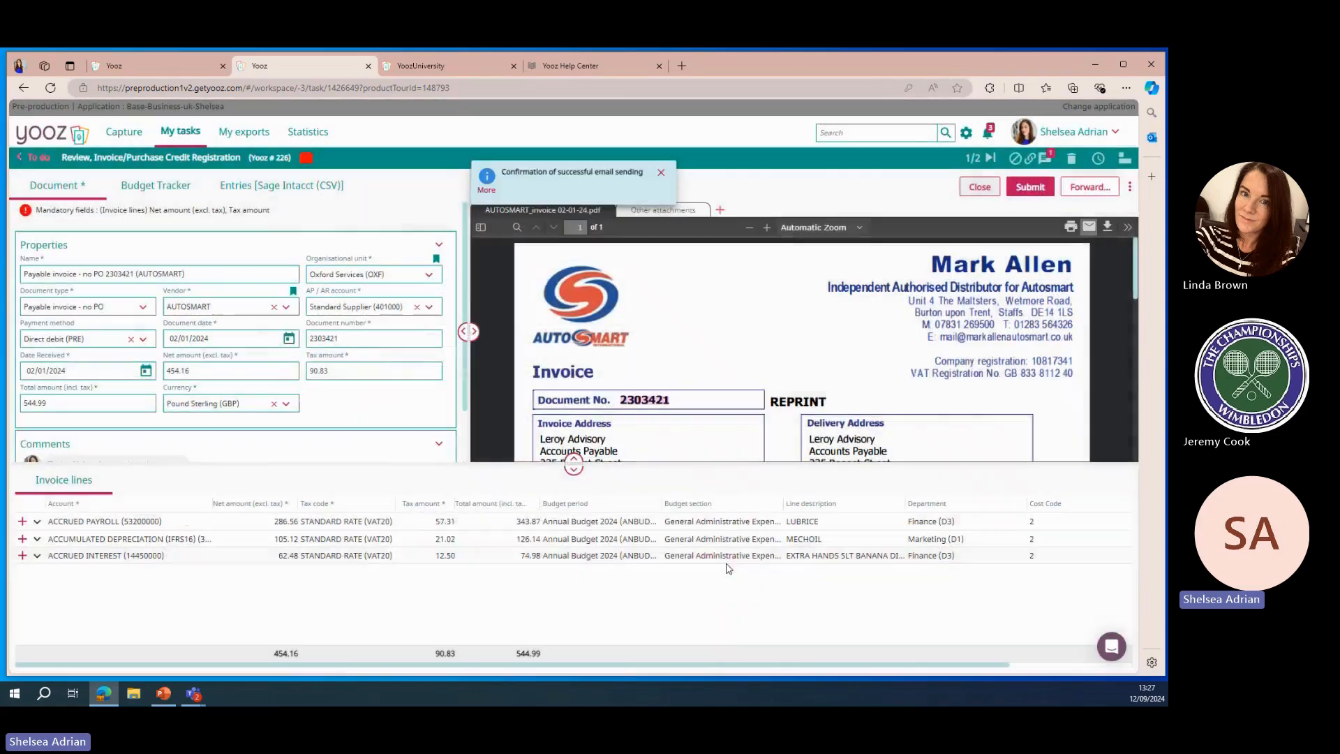
# Submit the invoice and let Yooz learn its data for next documents
pyautogui.click(1036, 186)
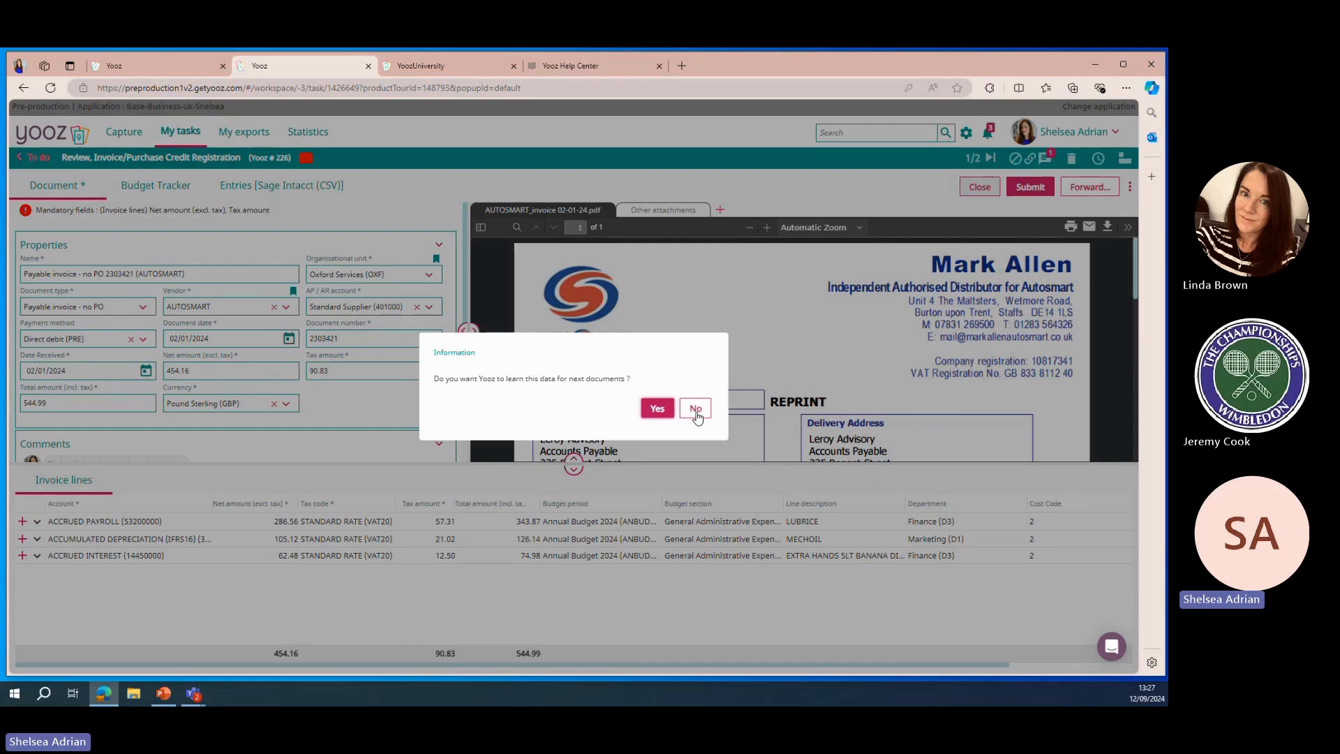
pyautogui.click(658, 409)
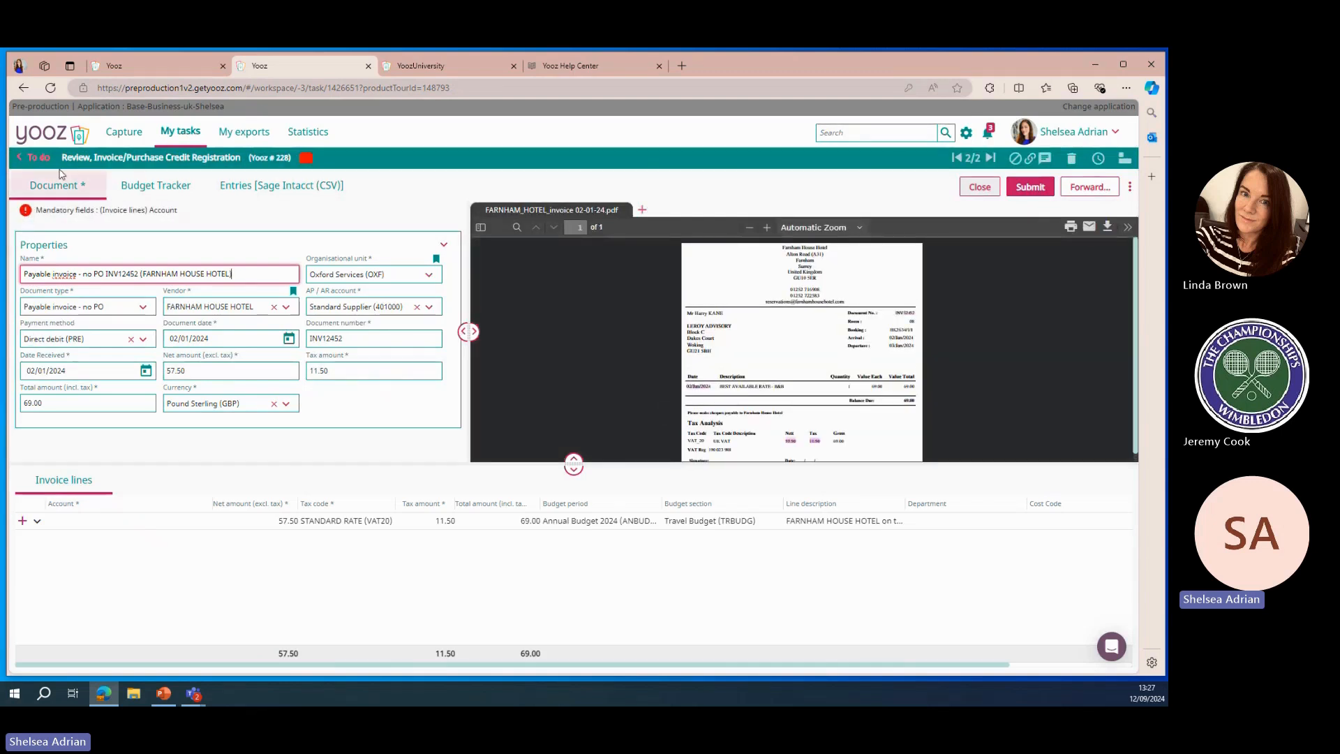
# From the in-progress task list, impersonate the first approver user found by searching approve
pyautogui.click(39, 159)
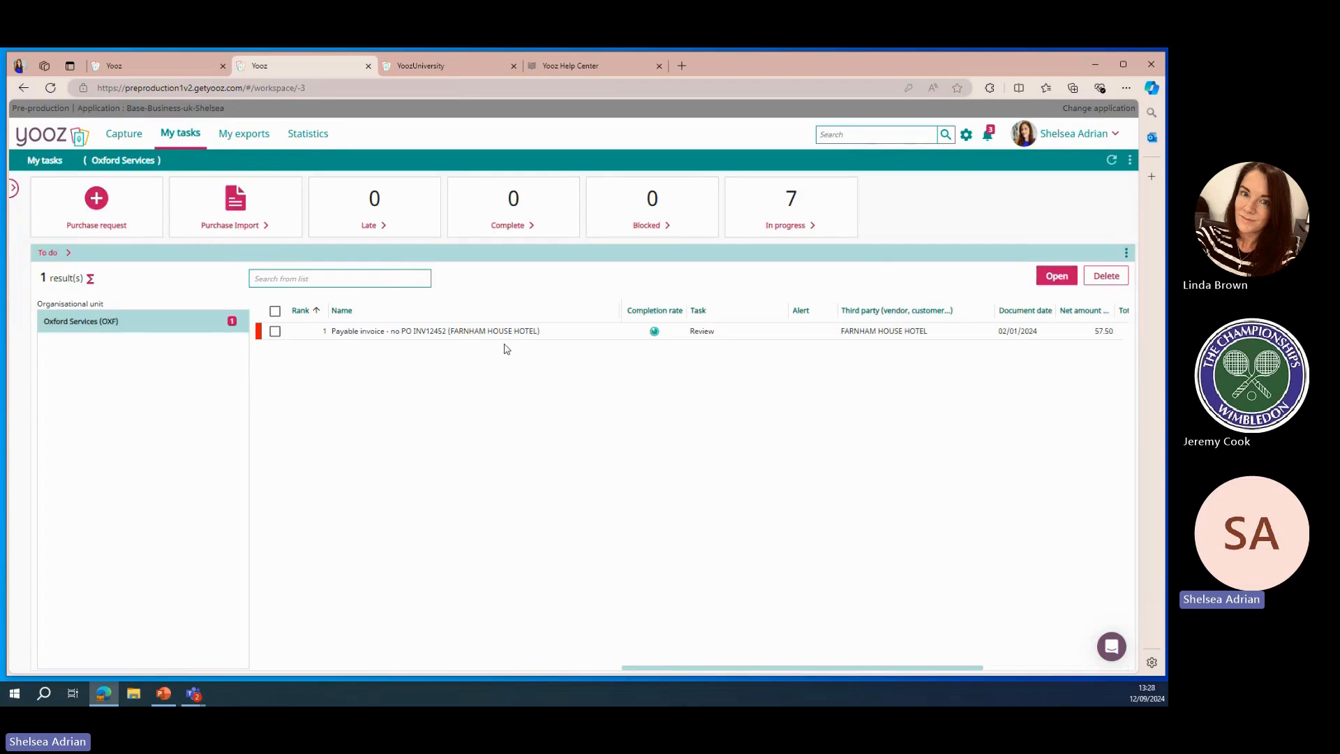
pyautogui.click(830, 202)
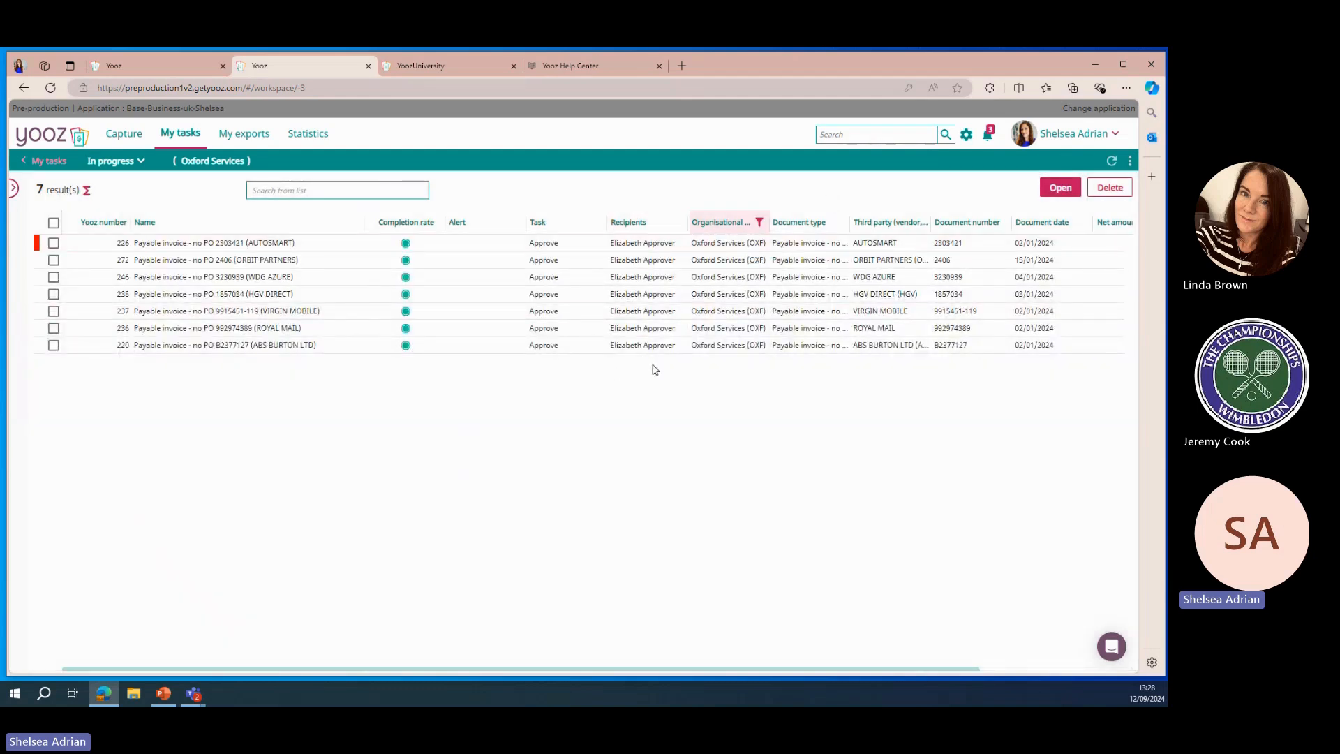
pyautogui.click(1058, 133)
pyautogui.click(1041, 158)
pyautogui.write('approve')
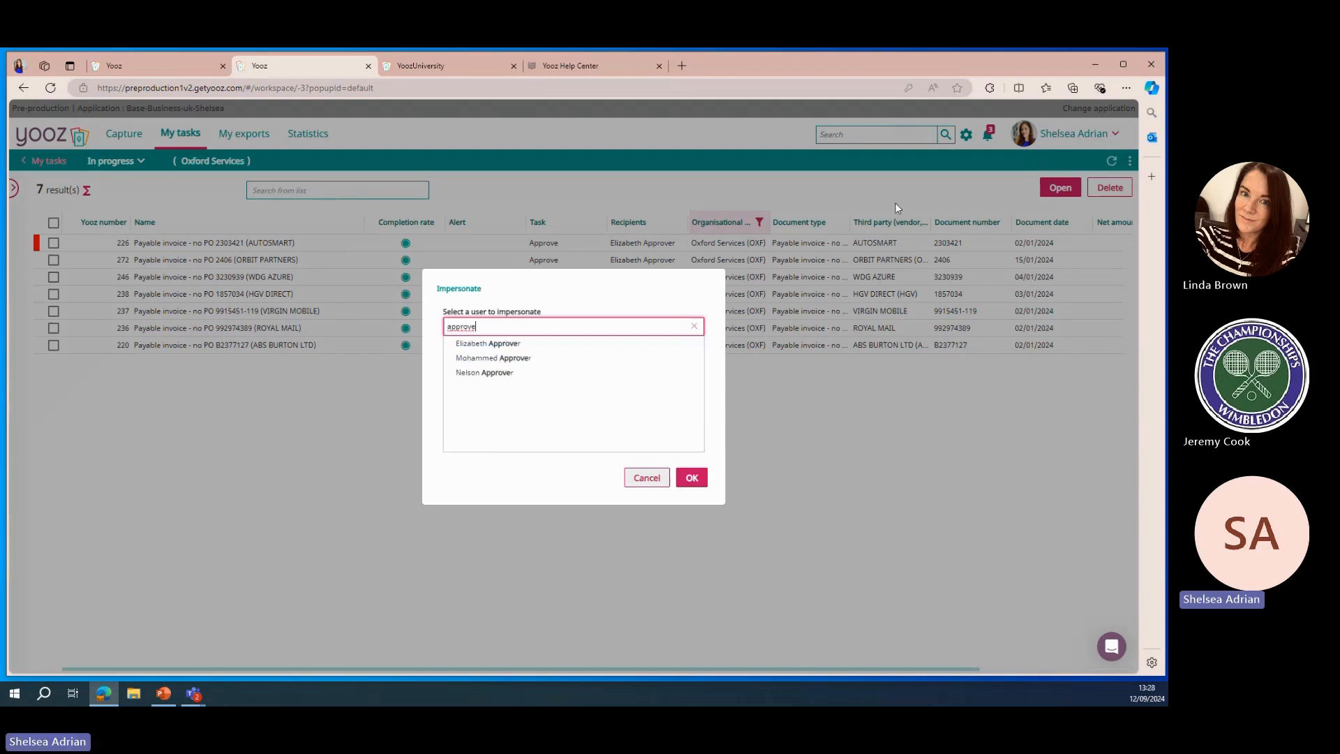
pyautogui.click(515, 343)
pyautogui.click(703, 477)
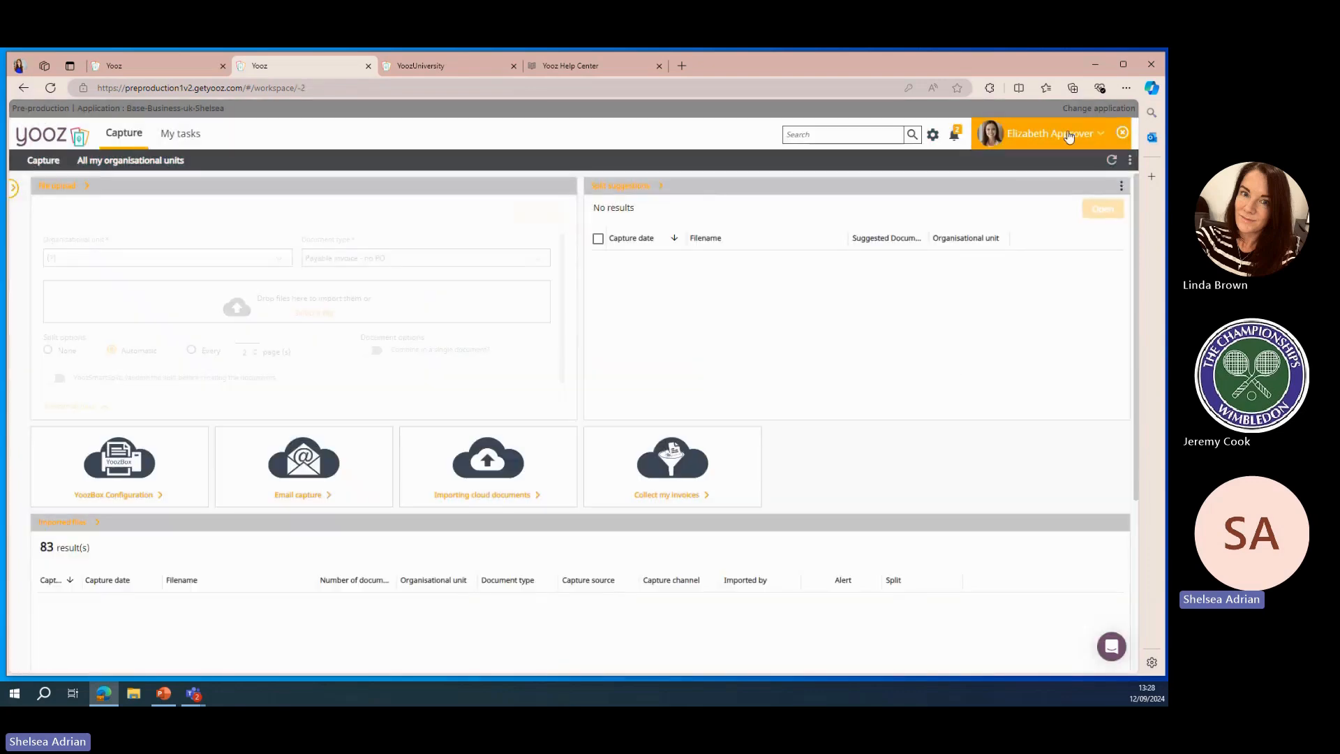
# As the approver, open the MAKITA PO-based invoice from My tasks, check its PDF lines and approve it
pyautogui.click(176, 139)
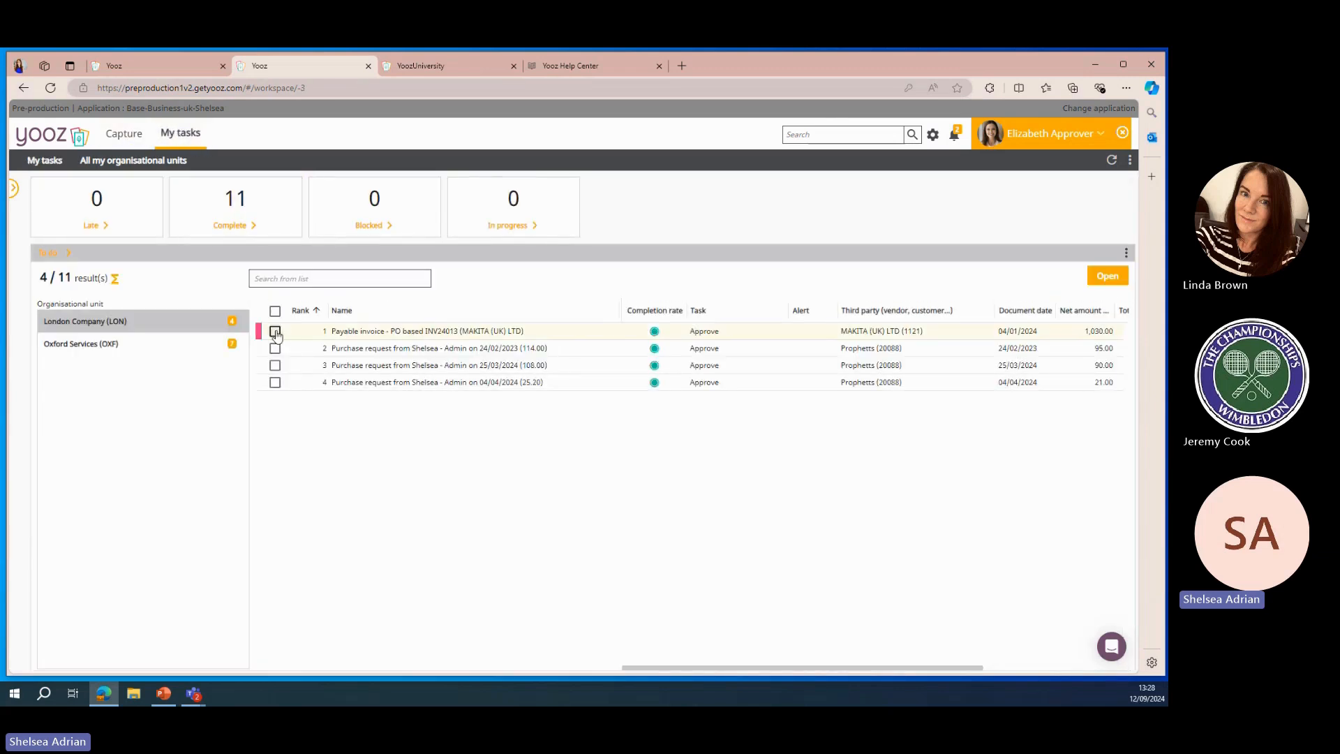
pyautogui.click(324, 333)
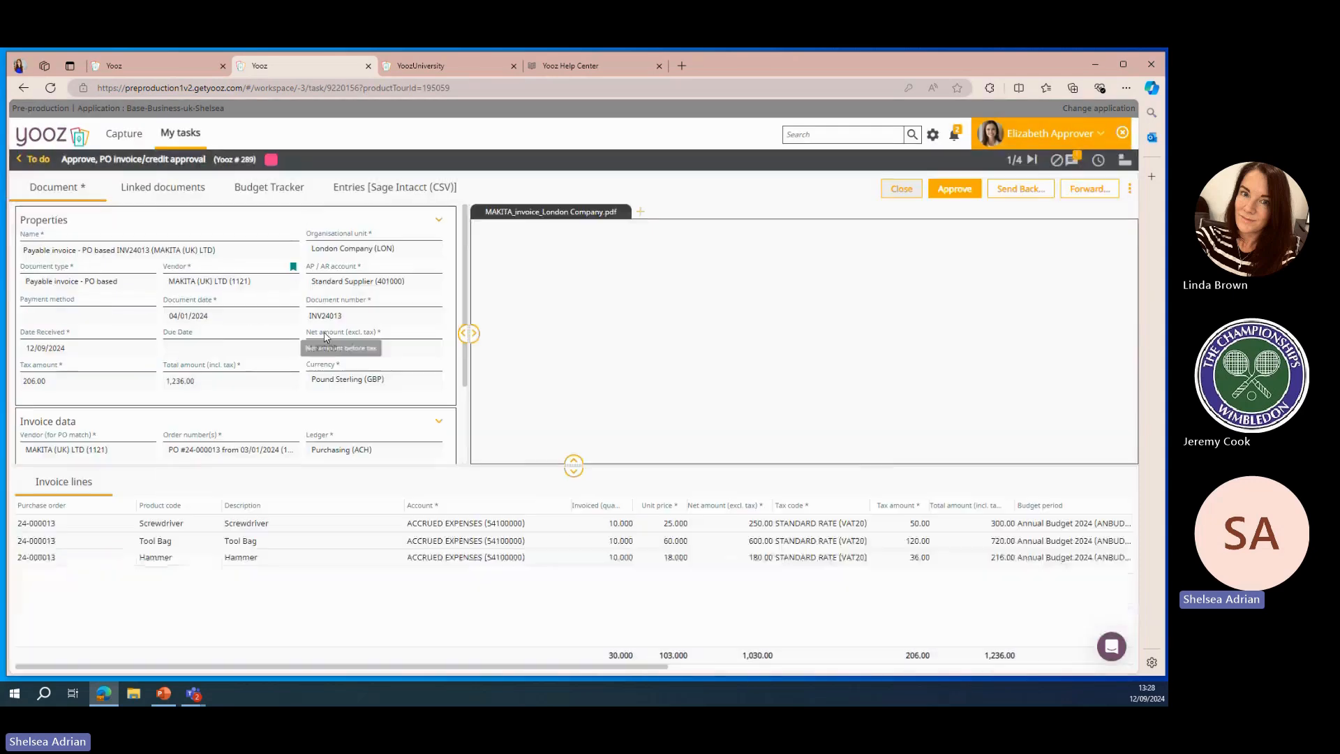
pyautogui.scroll(-5, 709, 403)
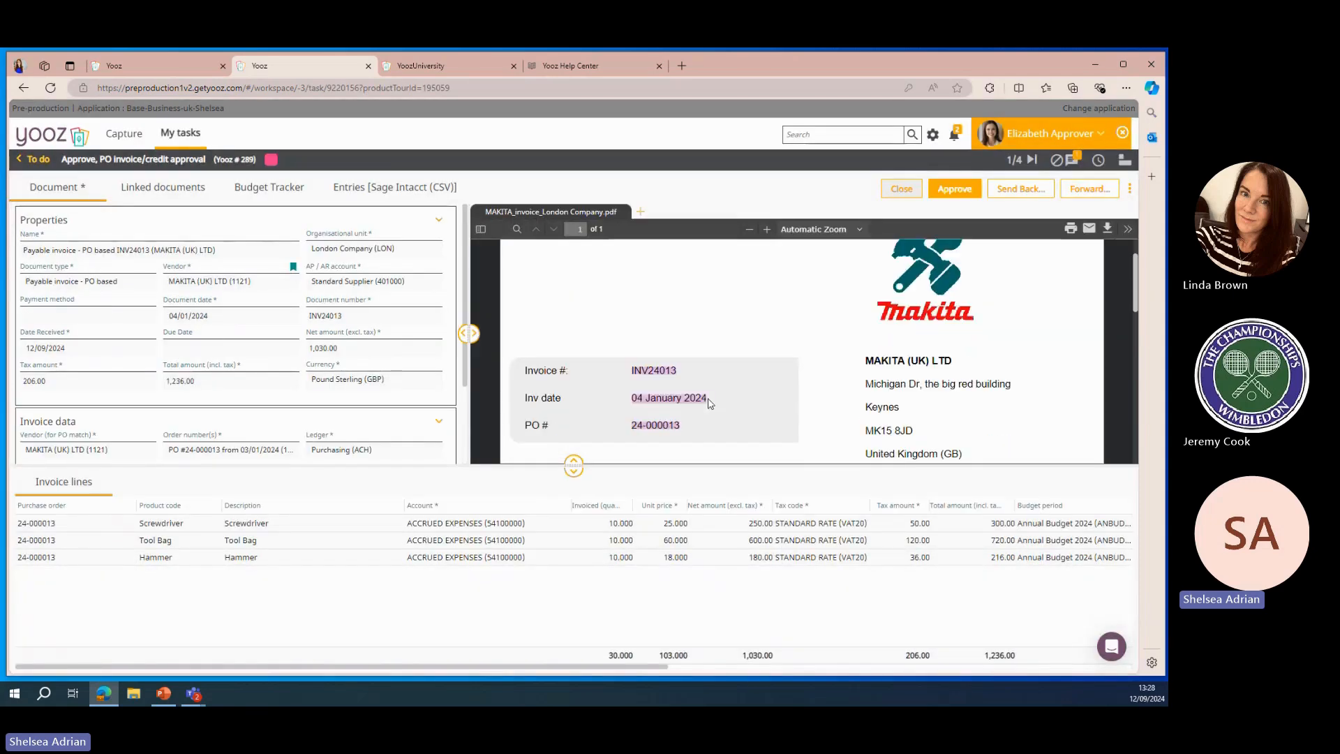
pyautogui.scroll(-2, 709, 402)
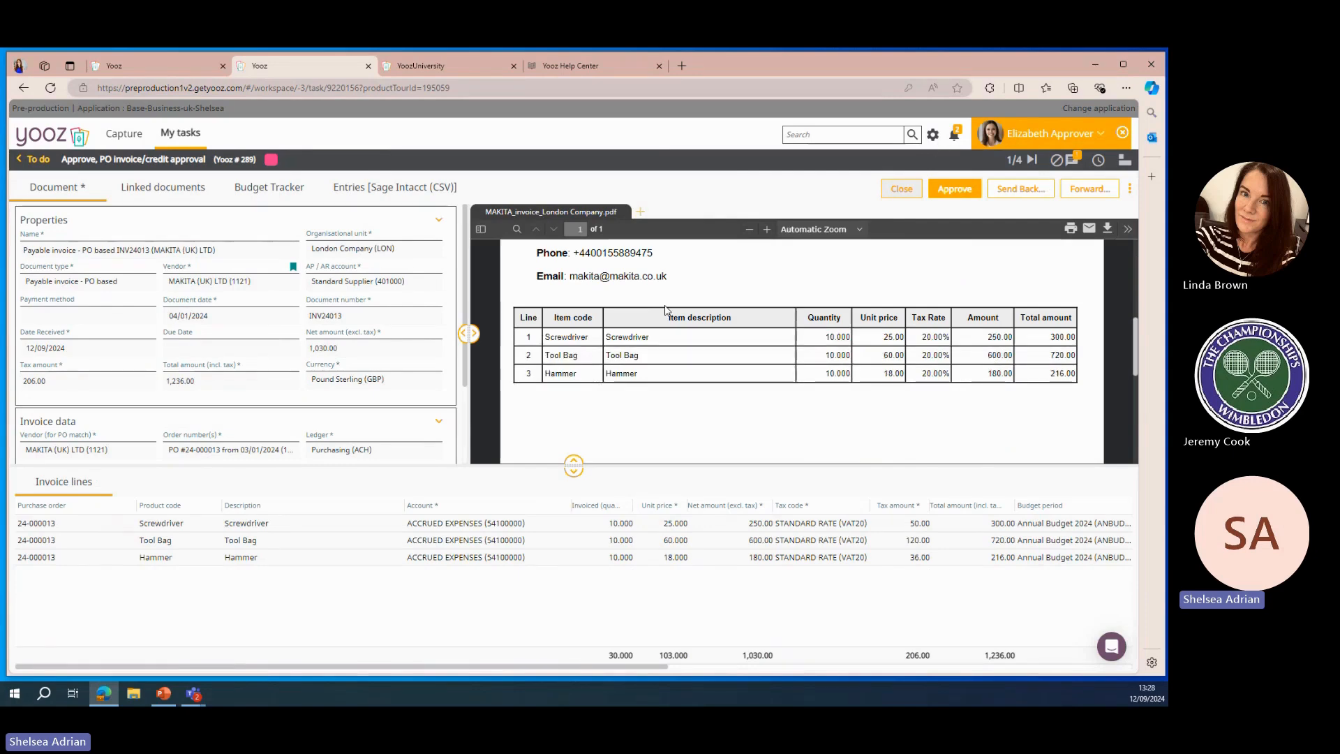
pyautogui.click(955, 190)
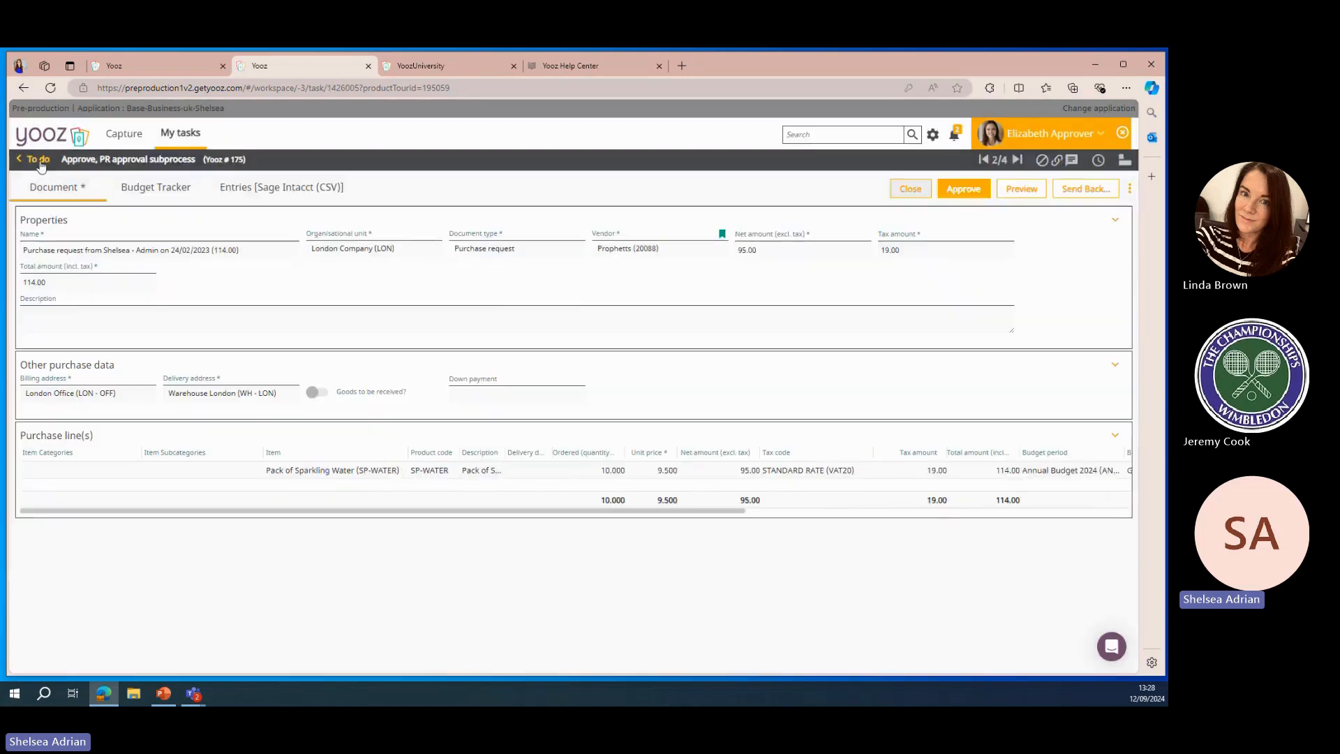
# Open the AUTOSMART invoice under Oxford Services and send it back
pyautogui.click(39, 160)
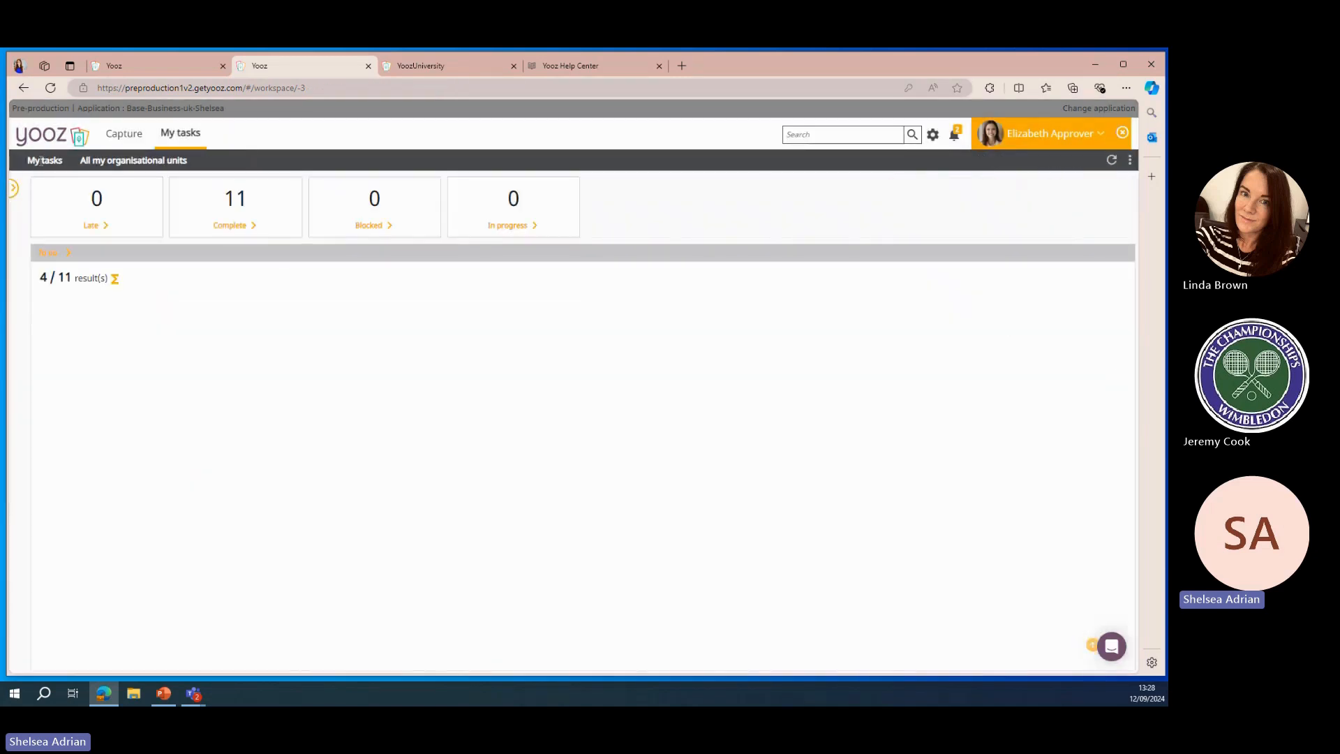
pyautogui.click(200, 343)
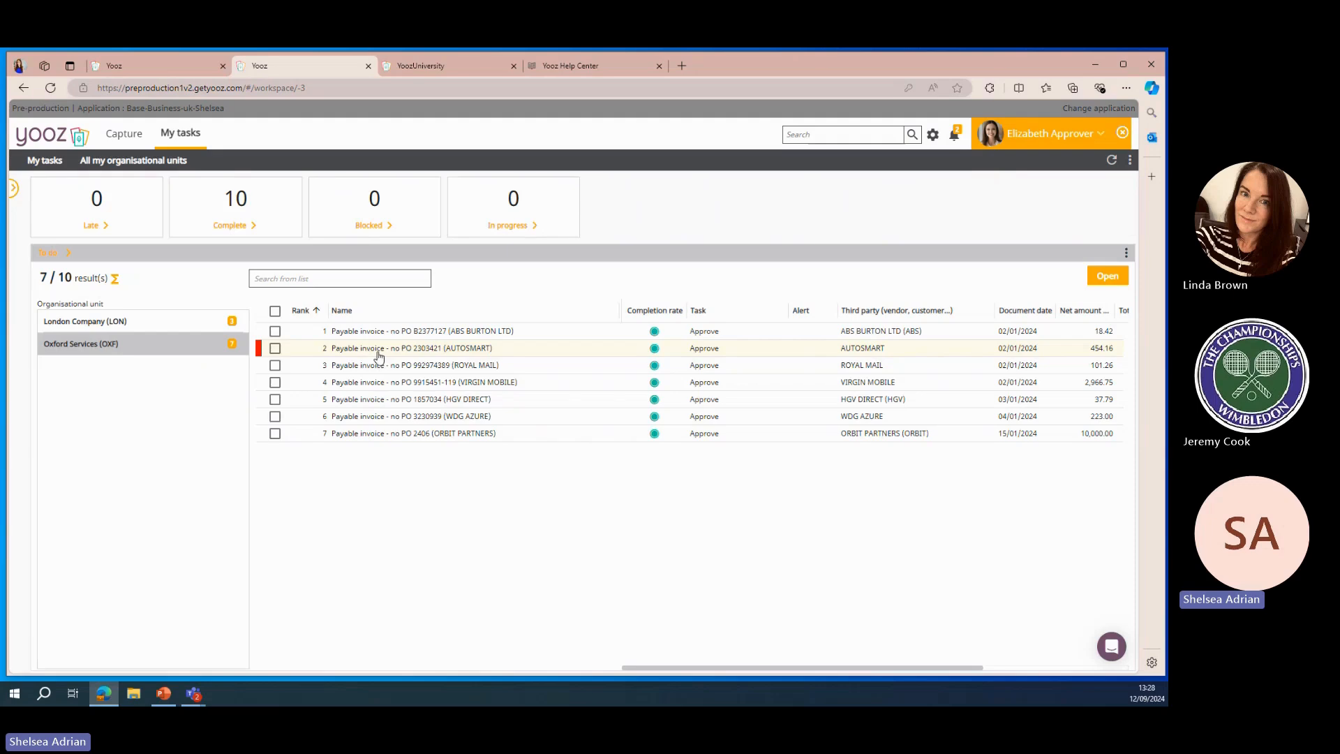
pyautogui.click(380, 352)
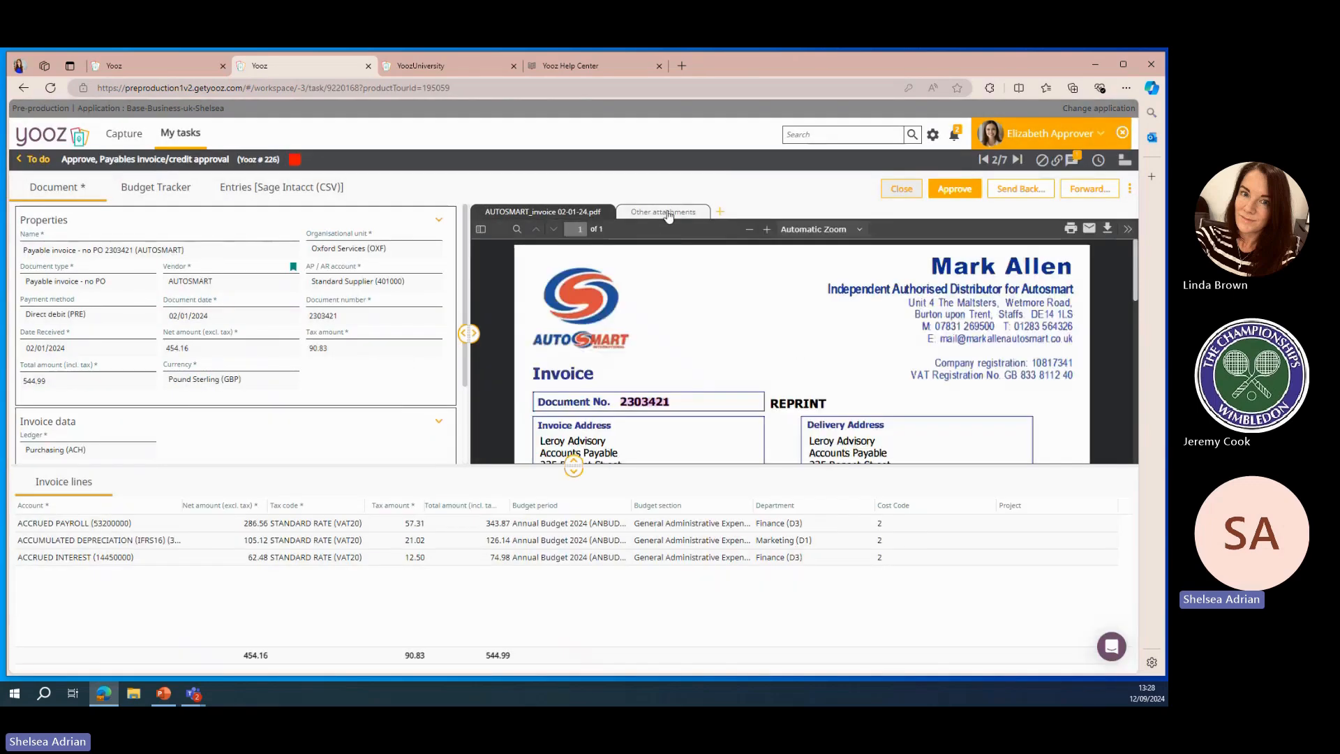
pyautogui.scroll(-1, 220, 434)
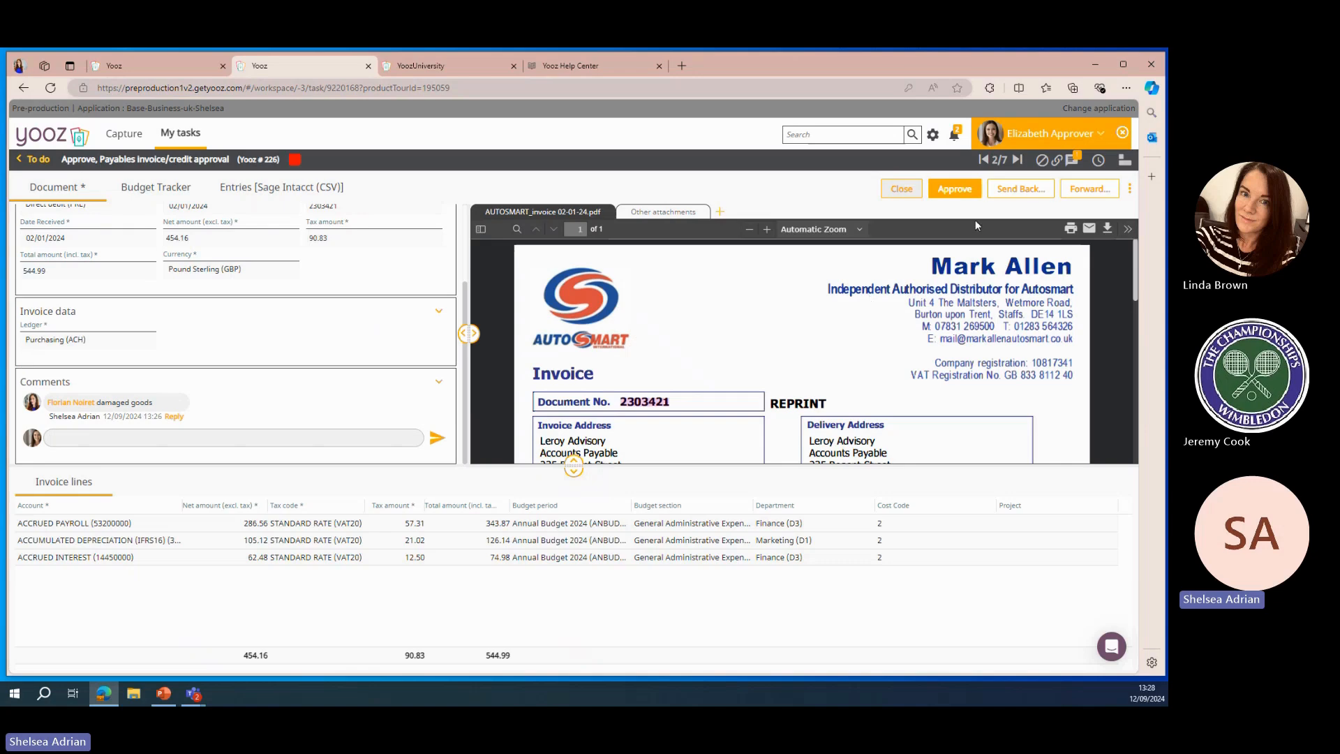
pyautogui.click(1021, 190)
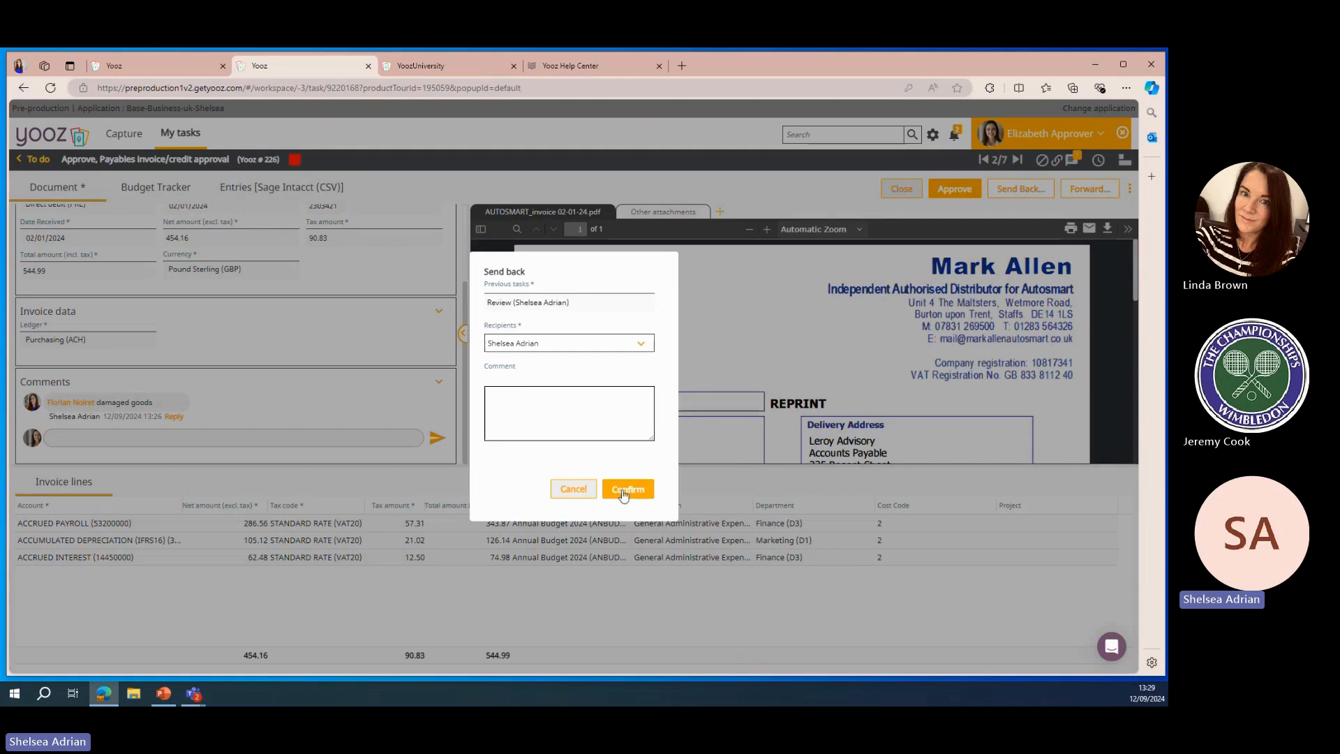
pyautogui.click(625, 491)
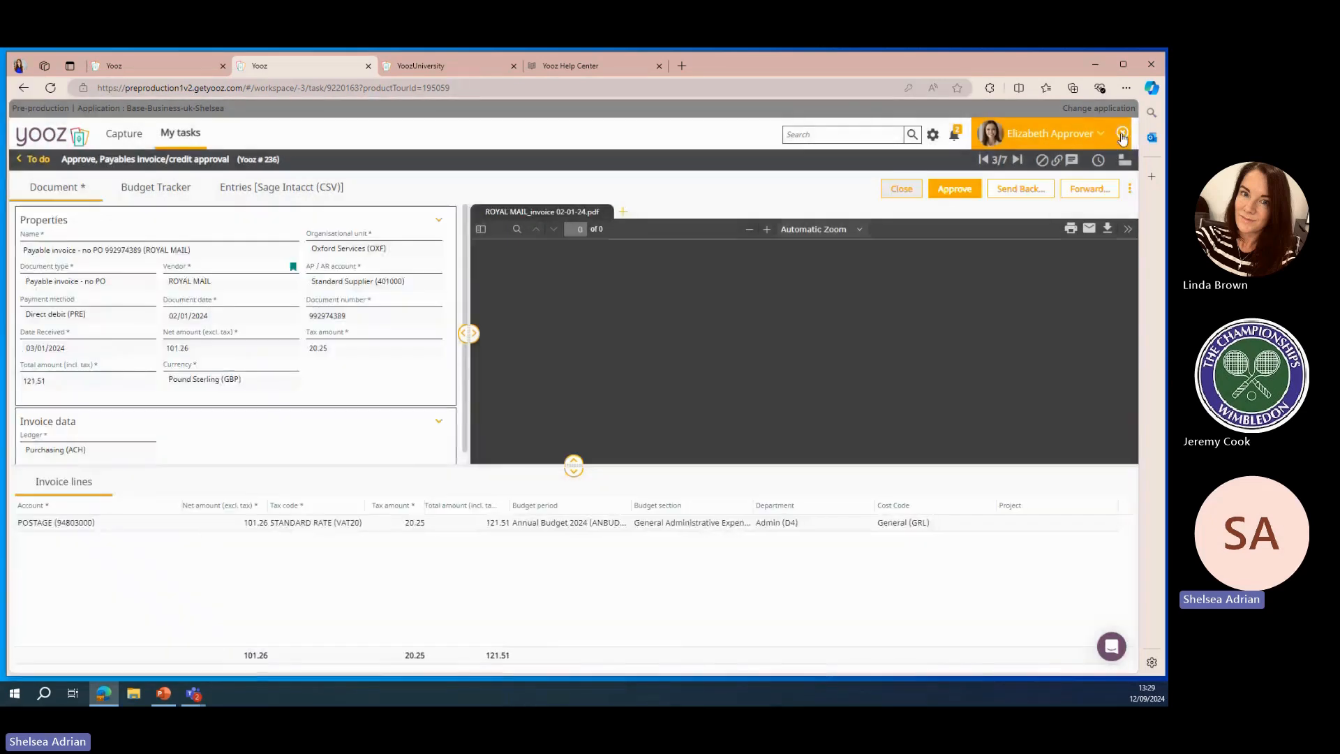
# End the impersonation and go to My exports
pyautogui.click(1122, 134)
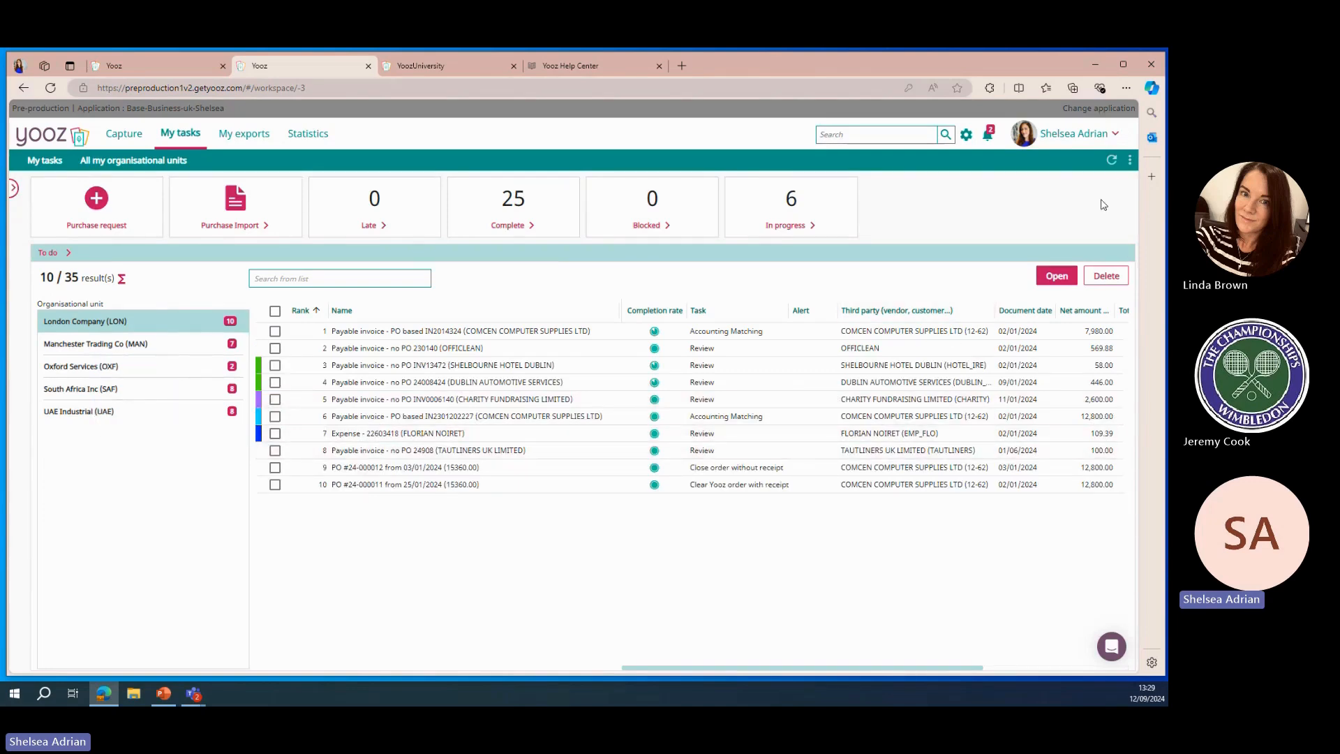
pyautogui.click(1110, 162)
pyautogui.click(253, 134)
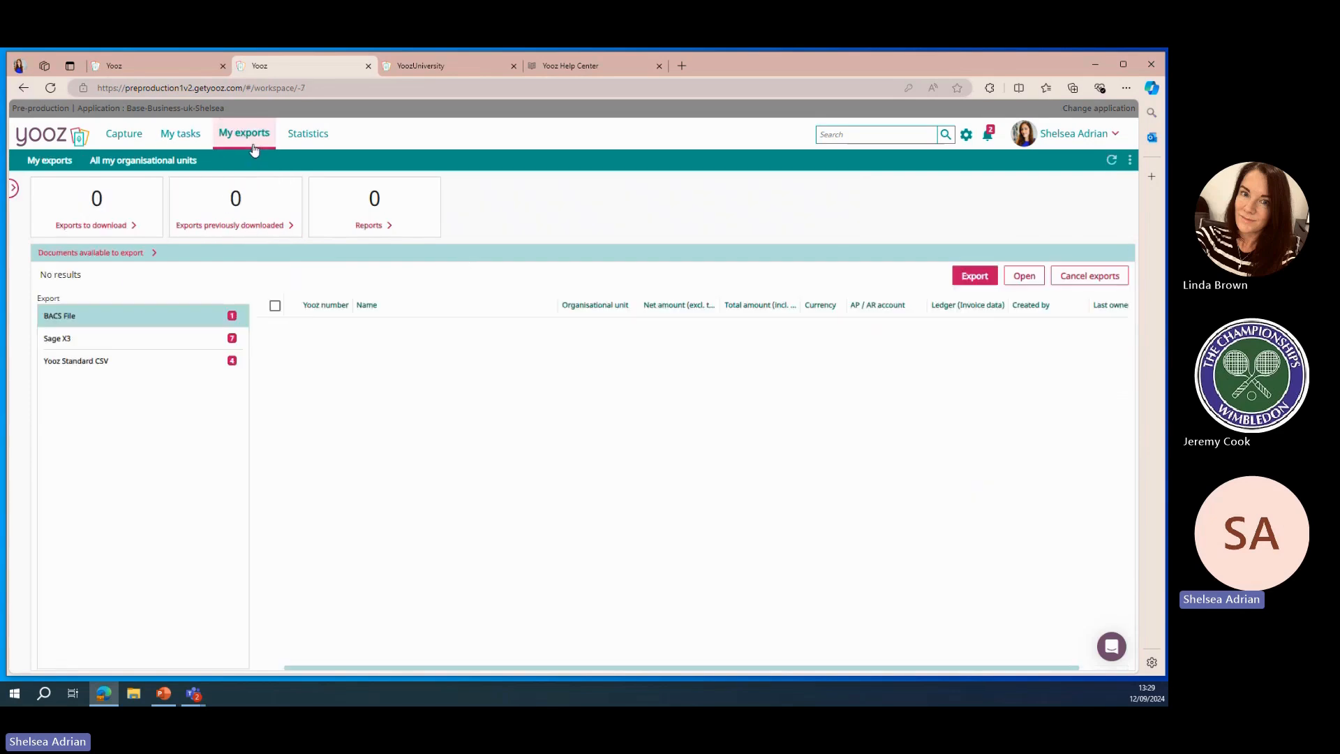
# Export the MAKITA PO-based invoice from the Sage X3 export list and refresh the exports view
pyautogui.click(175, 350)
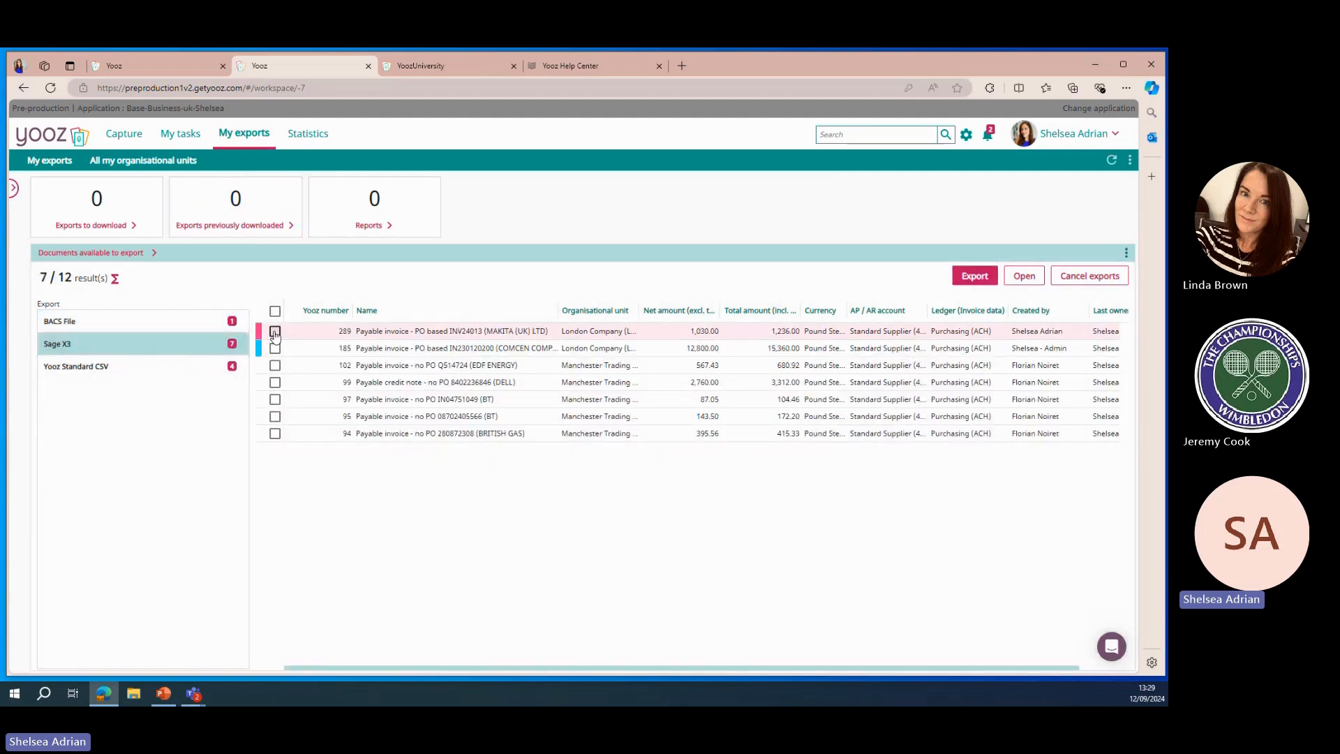
pyautogui.click(275, 332)
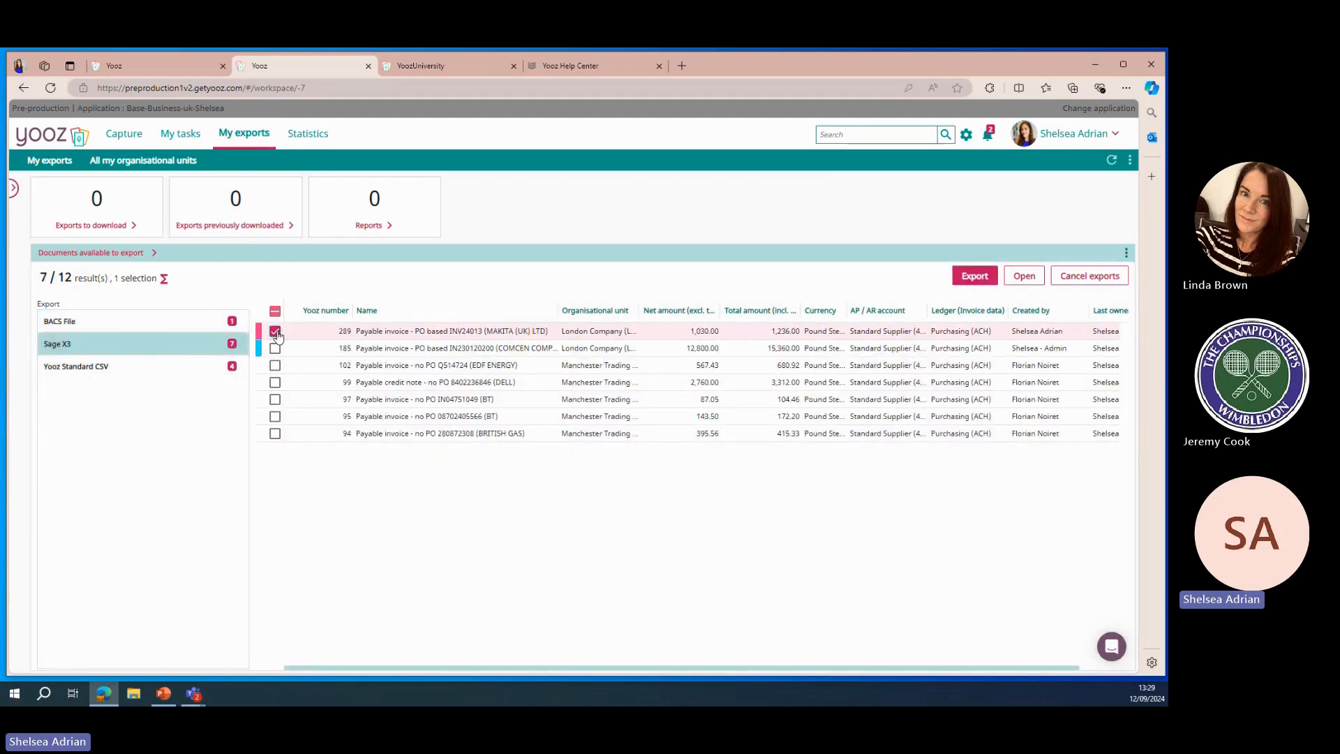
pyautogui.click(978, 278)
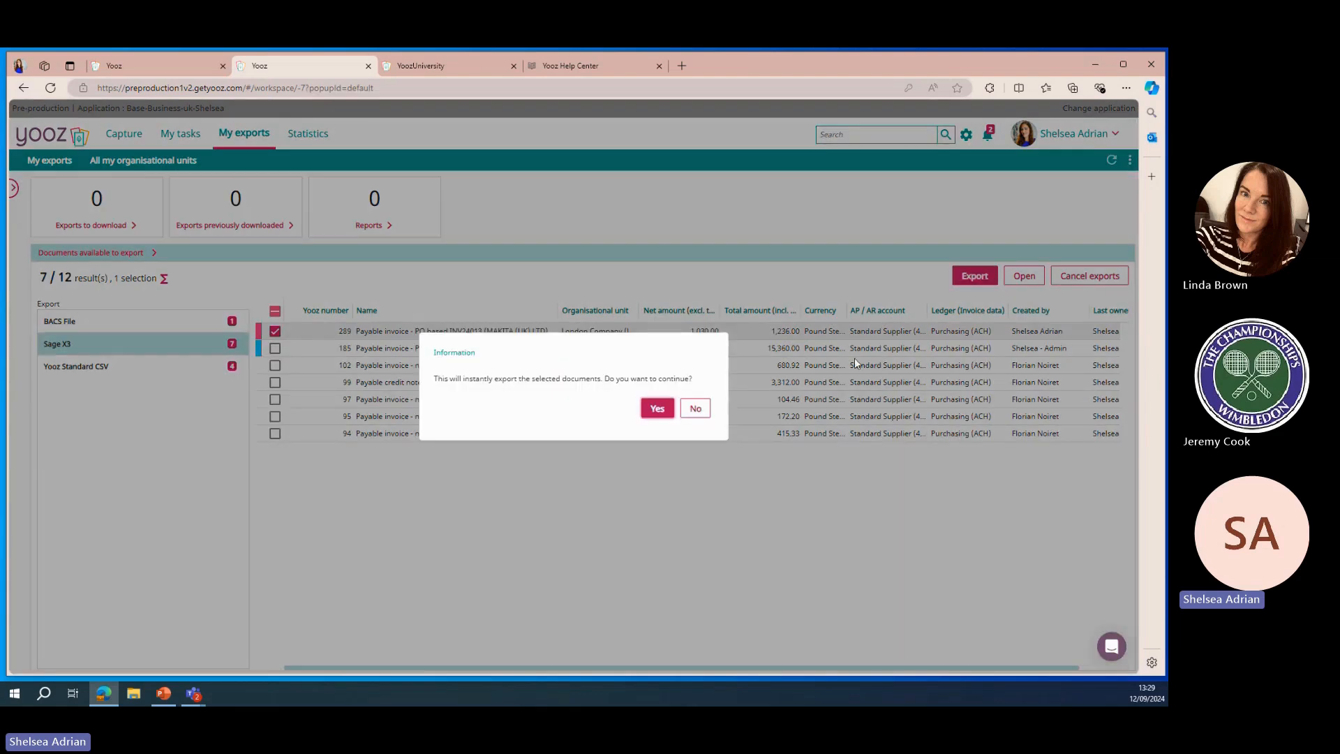
pyautogui.click(657, 409)
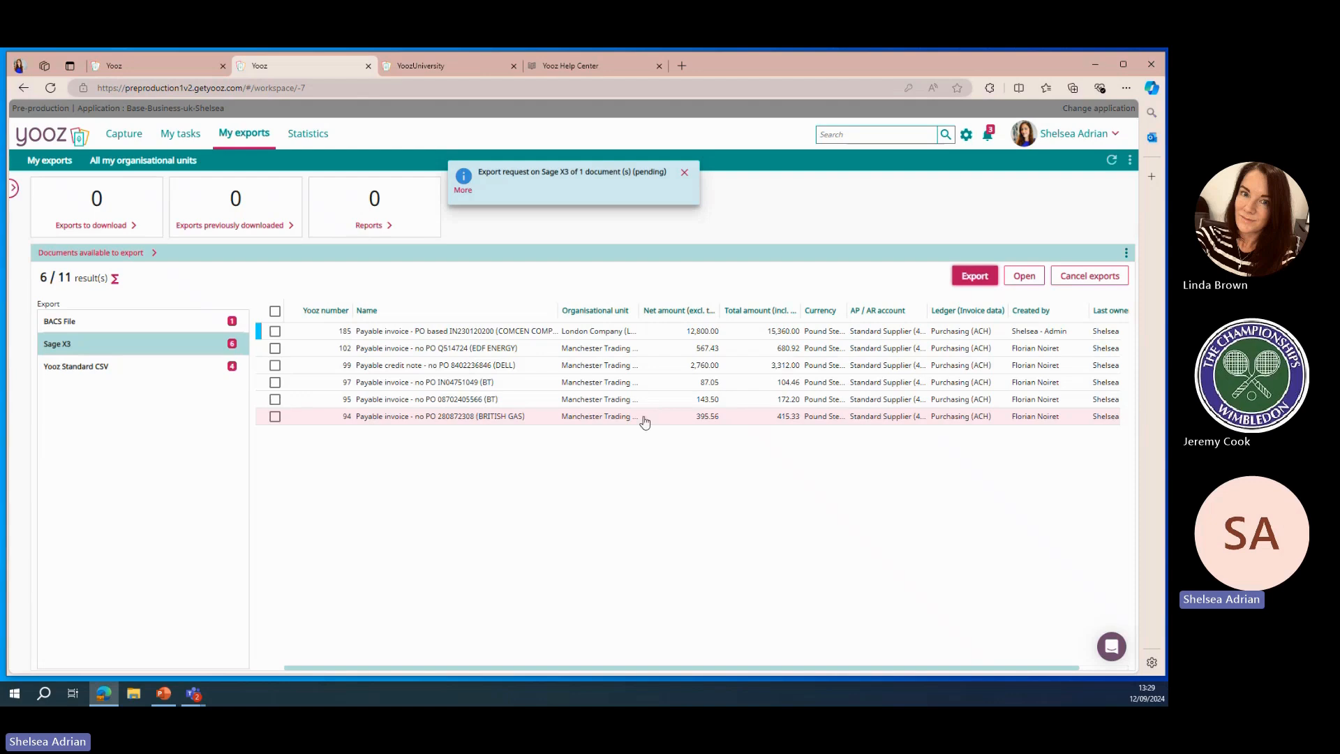
pyautogui.click(684, 173)
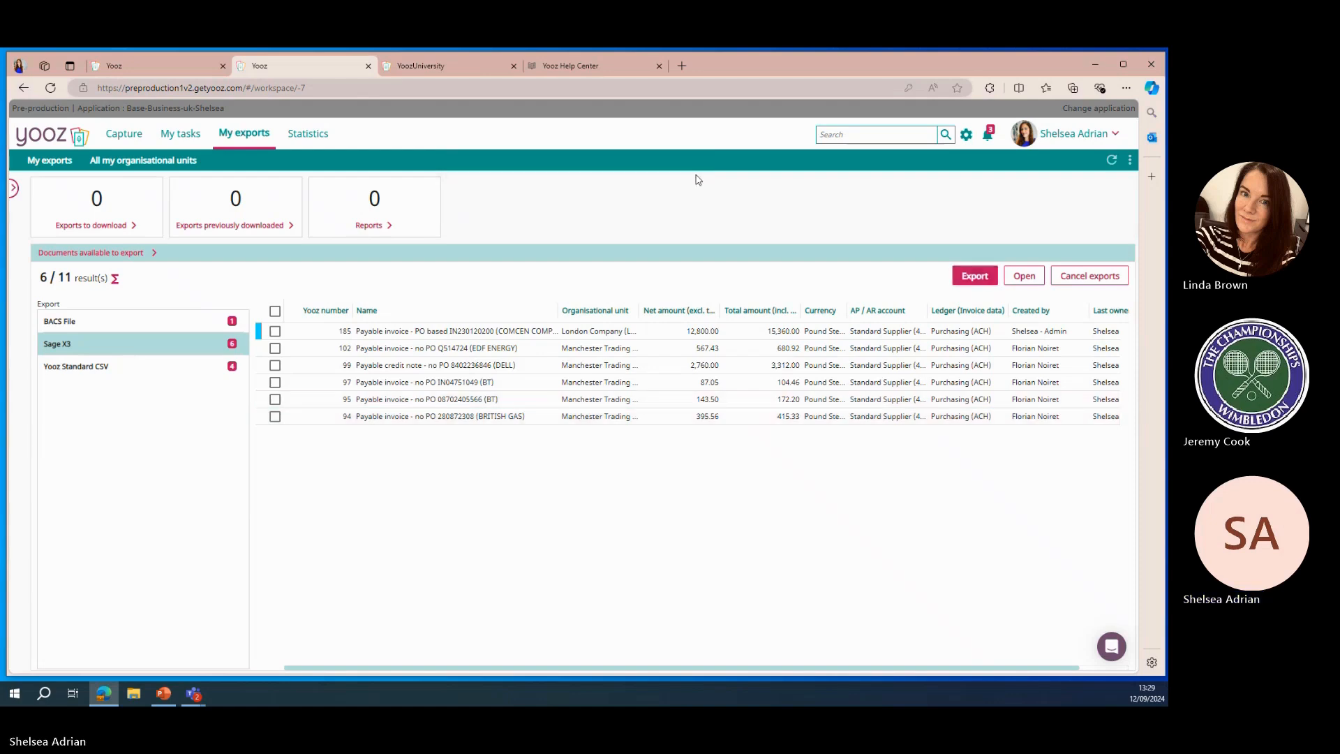
pyautogui.click(1112, 162)
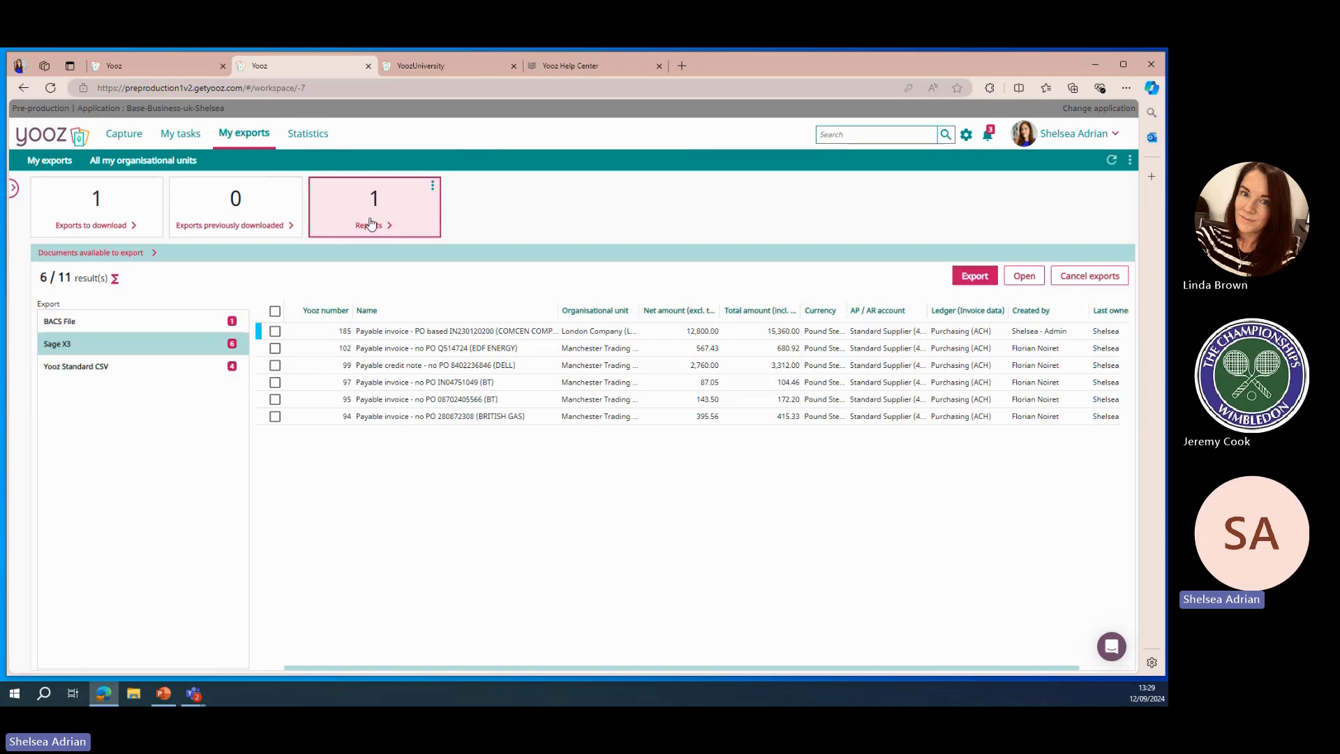
# Open Statistics and switch the amounts and number of documents chart to a weekly period
pyautogui.click(315, 138)
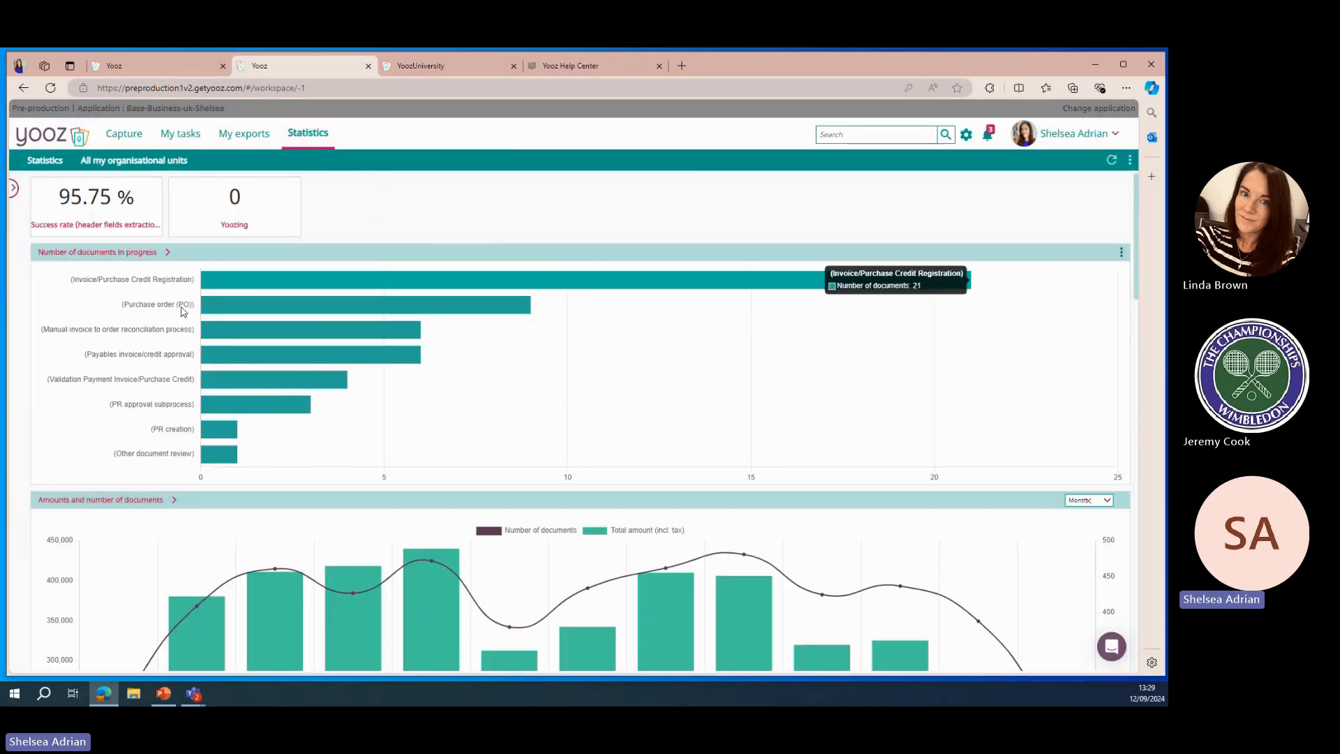
pyautogui.scroll(-3, 464, 371)
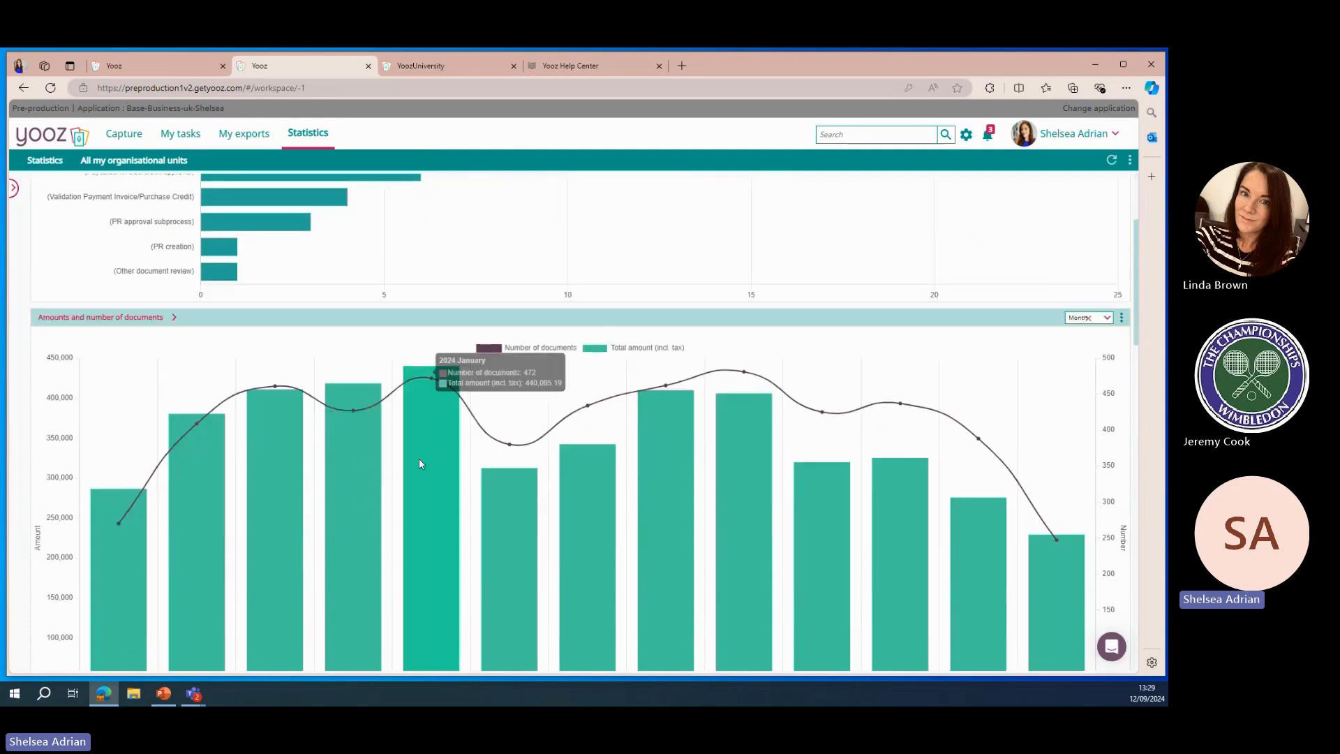
pyautogui.scroll(-1, 419, 464)
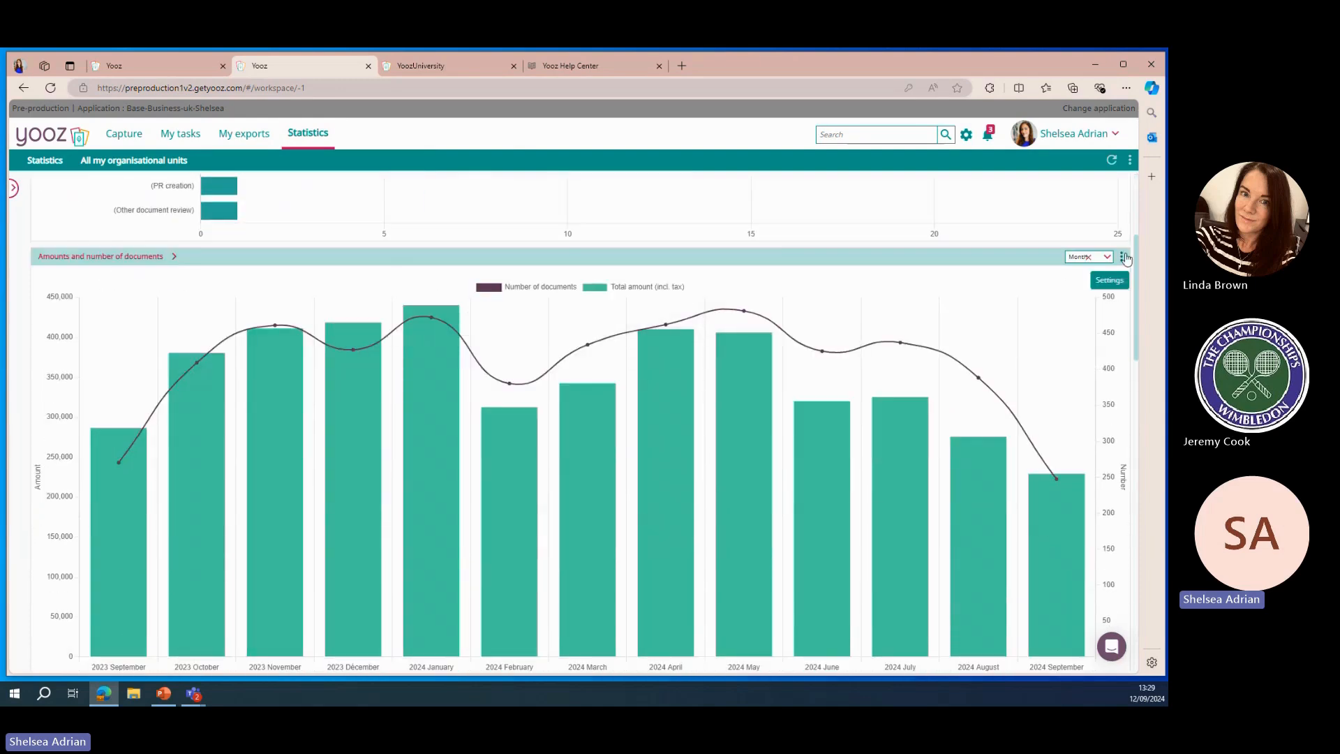
pyautogui.click(1104, 257)
pyautogui.click(1100, 314)
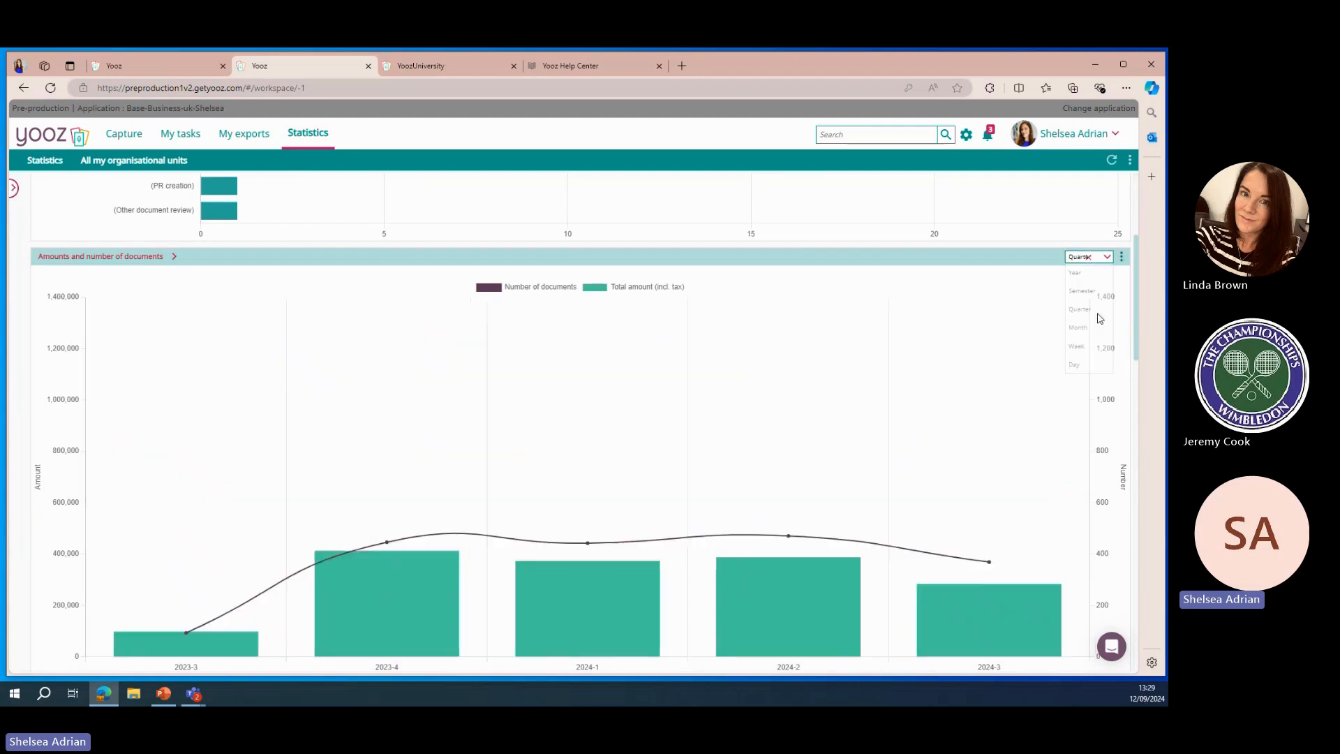
pyautogui.click(1105, 257)
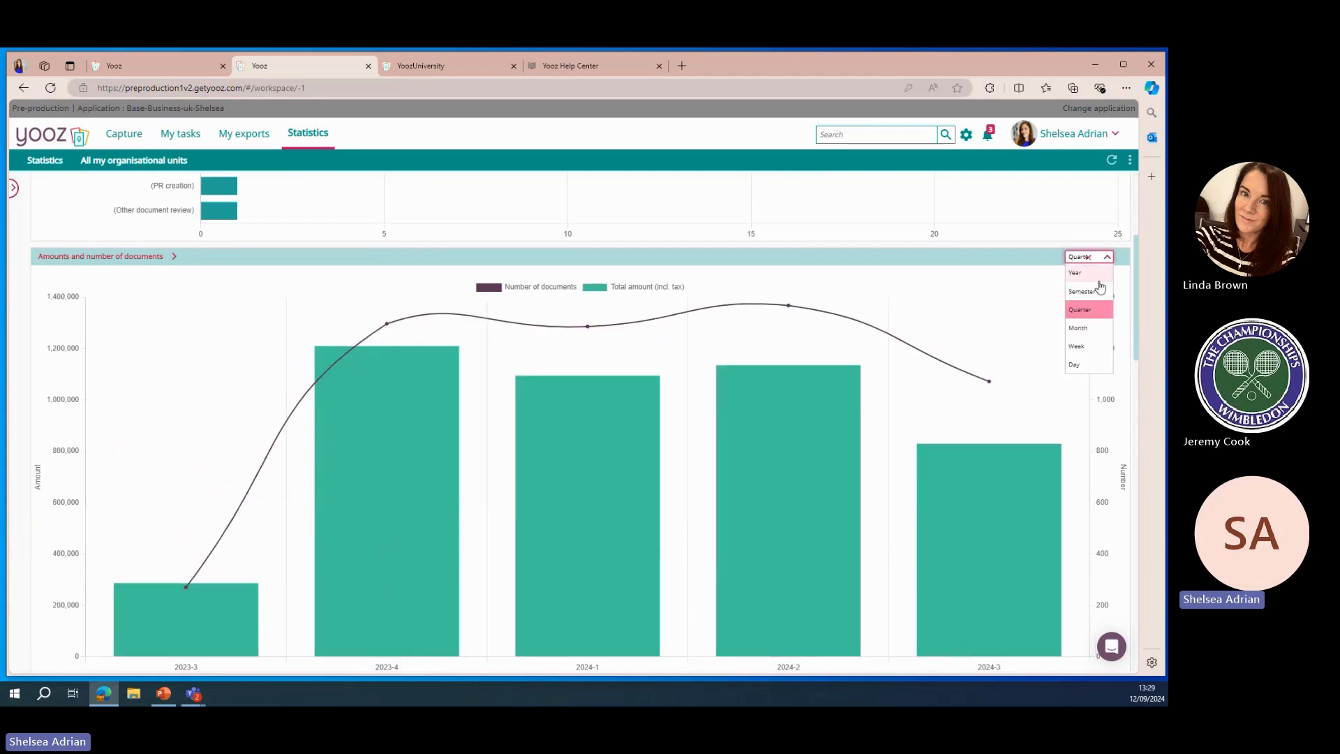
pyautogui.click(1092, 347)
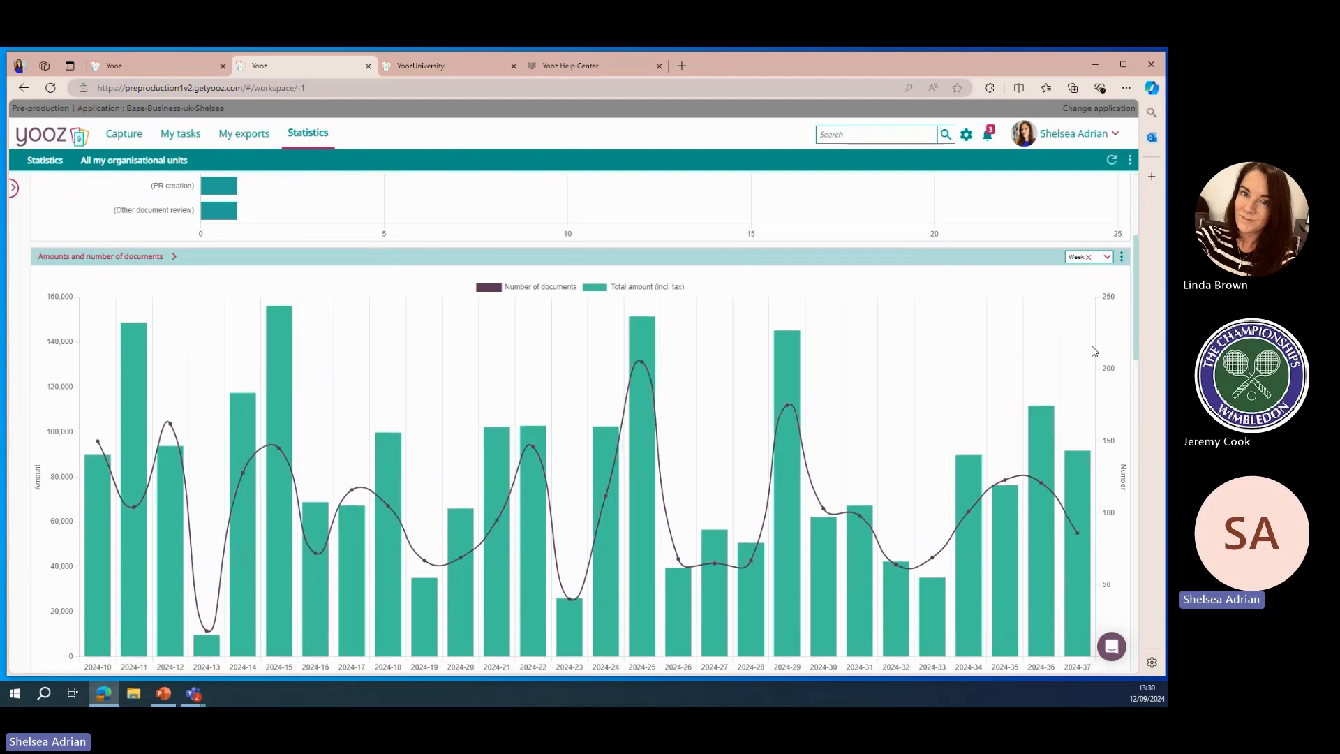
pyautogui.scroll(-6, 916, 370)
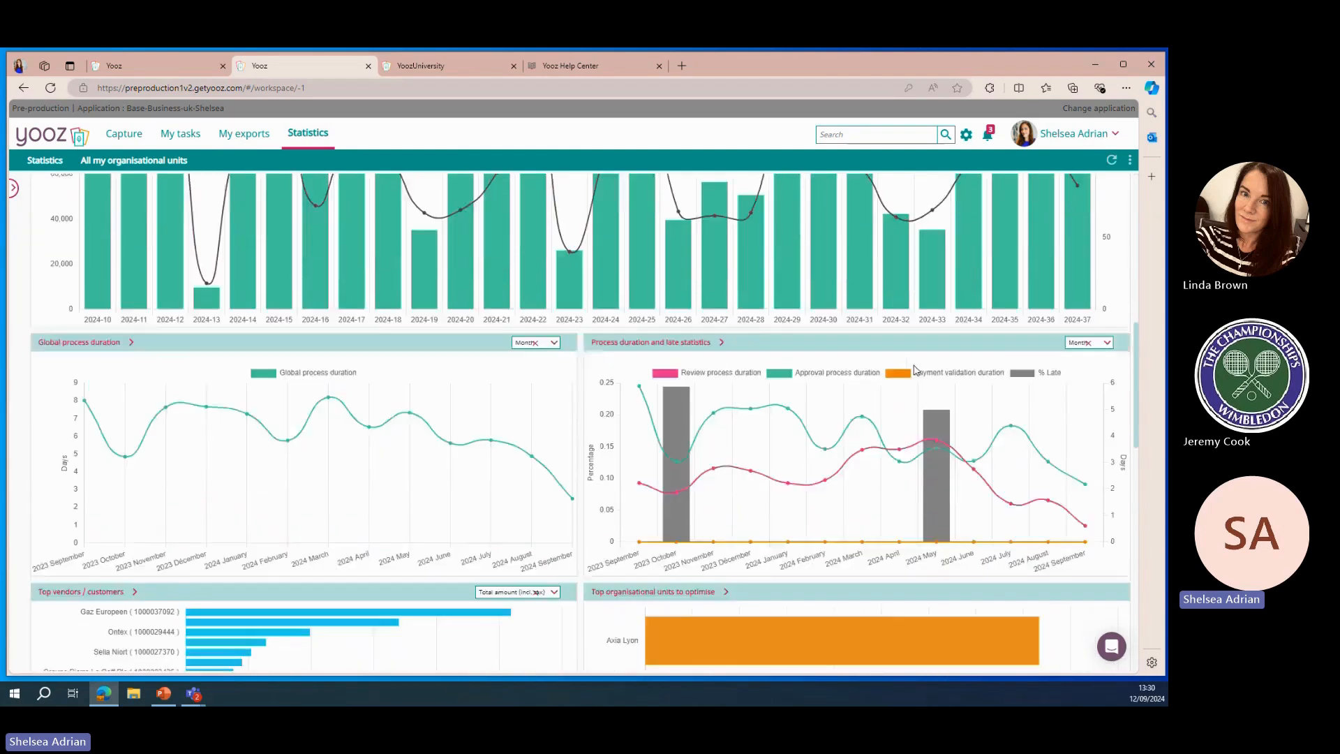
pyautogui.scroll(10, 916, 370)
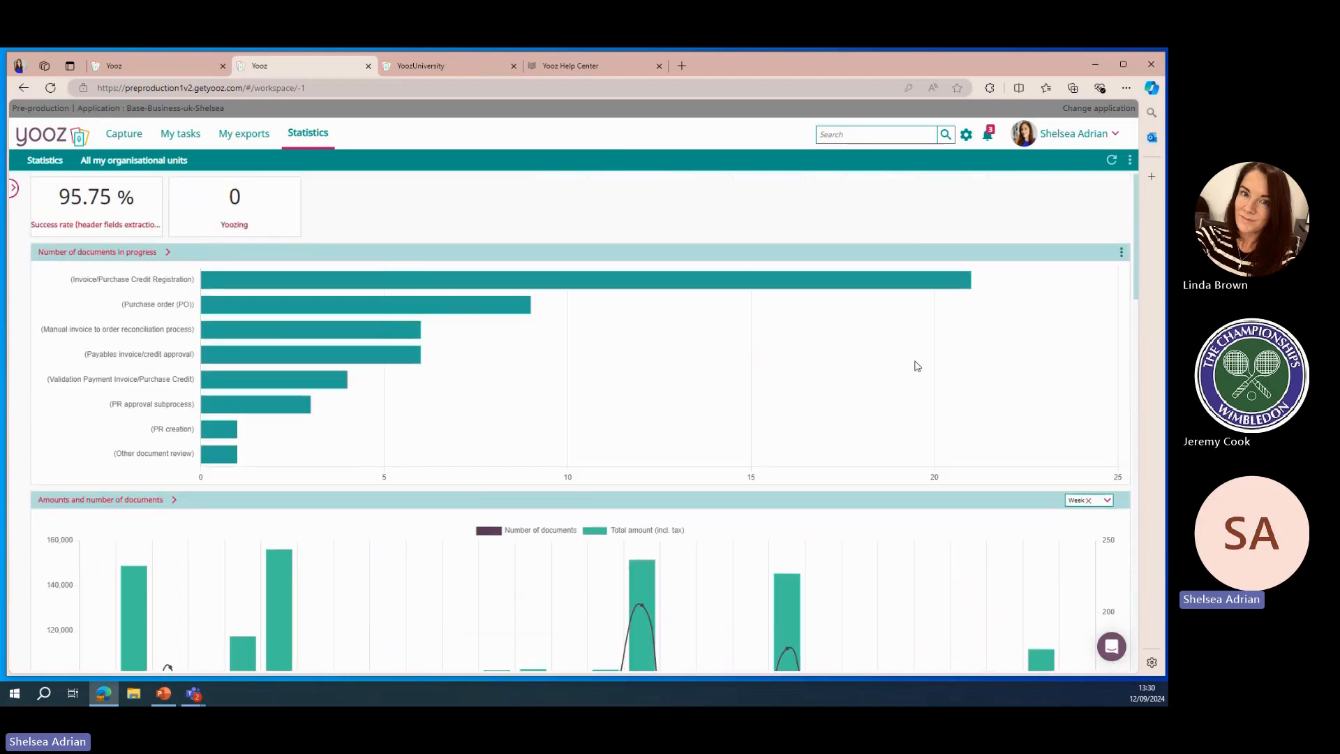
# Open the search page and browse the list of searchable fields
pyautogui.click(945, 135)
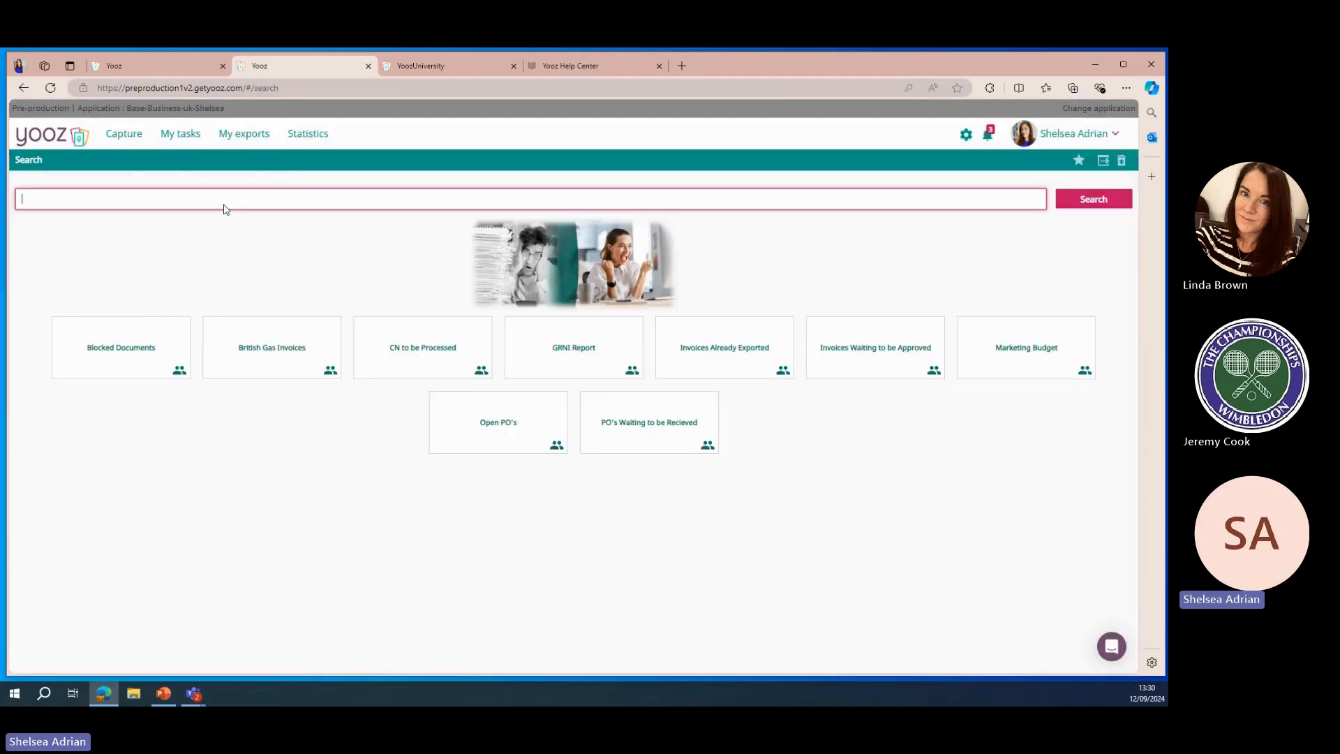
pyautogui.click(225, 207)
pyautogui.scroll(-6, 160, 255)
pyautogui.scroll(-10, 161, 255)
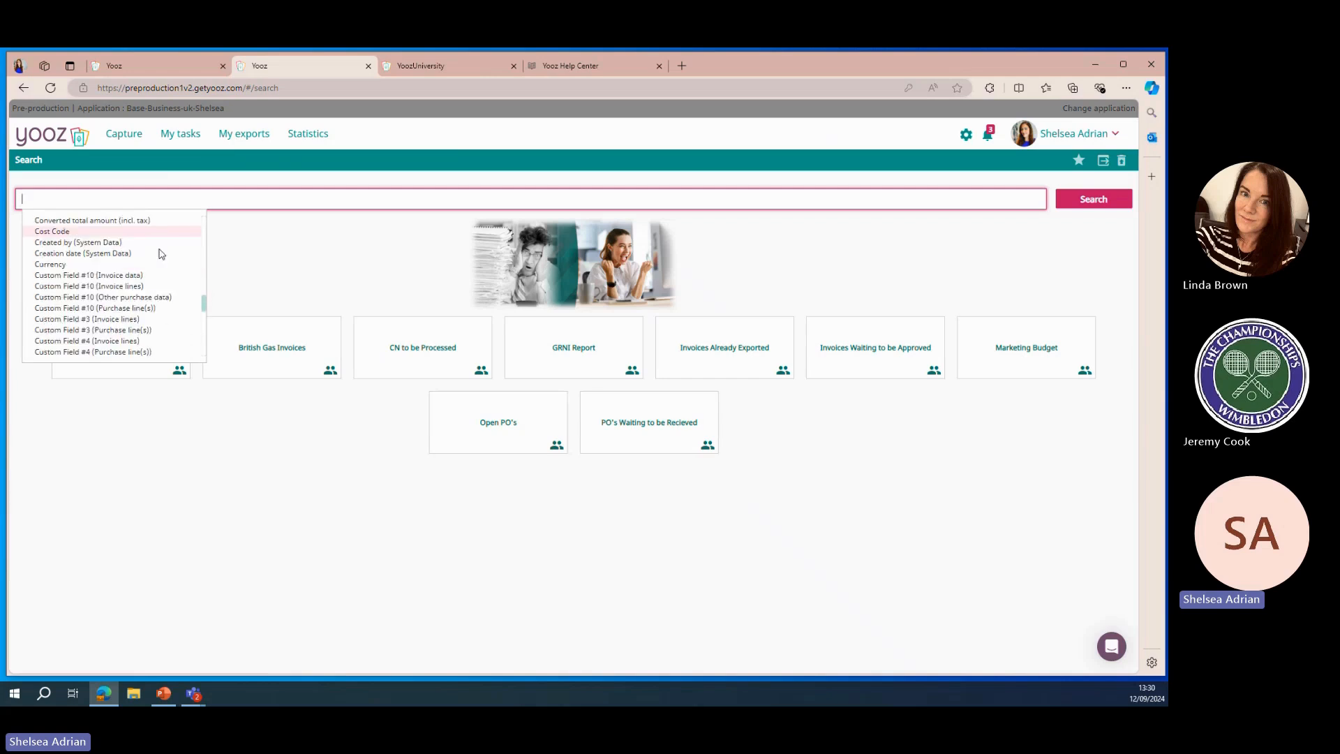
pyautogui.press('Escape')
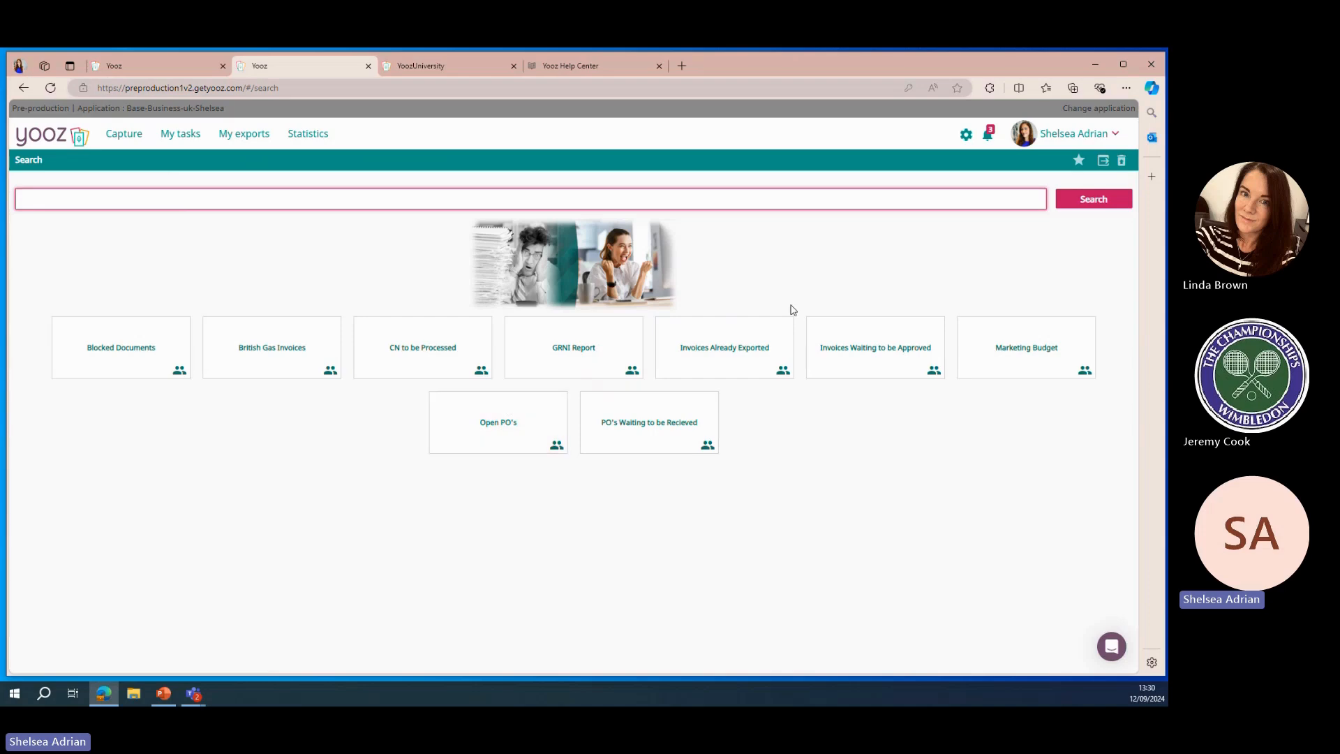
# Open the Open PO's saved search and display its total amount rollup
pyautogui.click(517, 440)
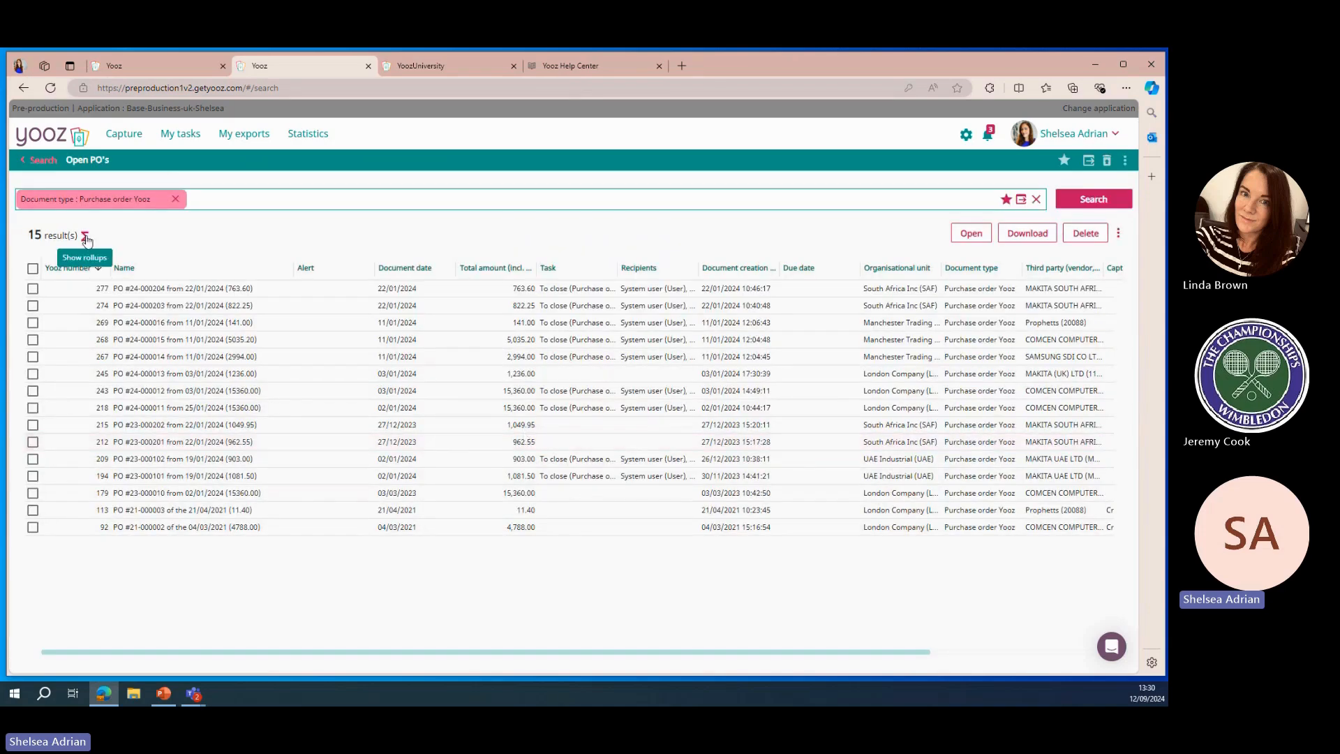
pyautogui.click(86, 237)
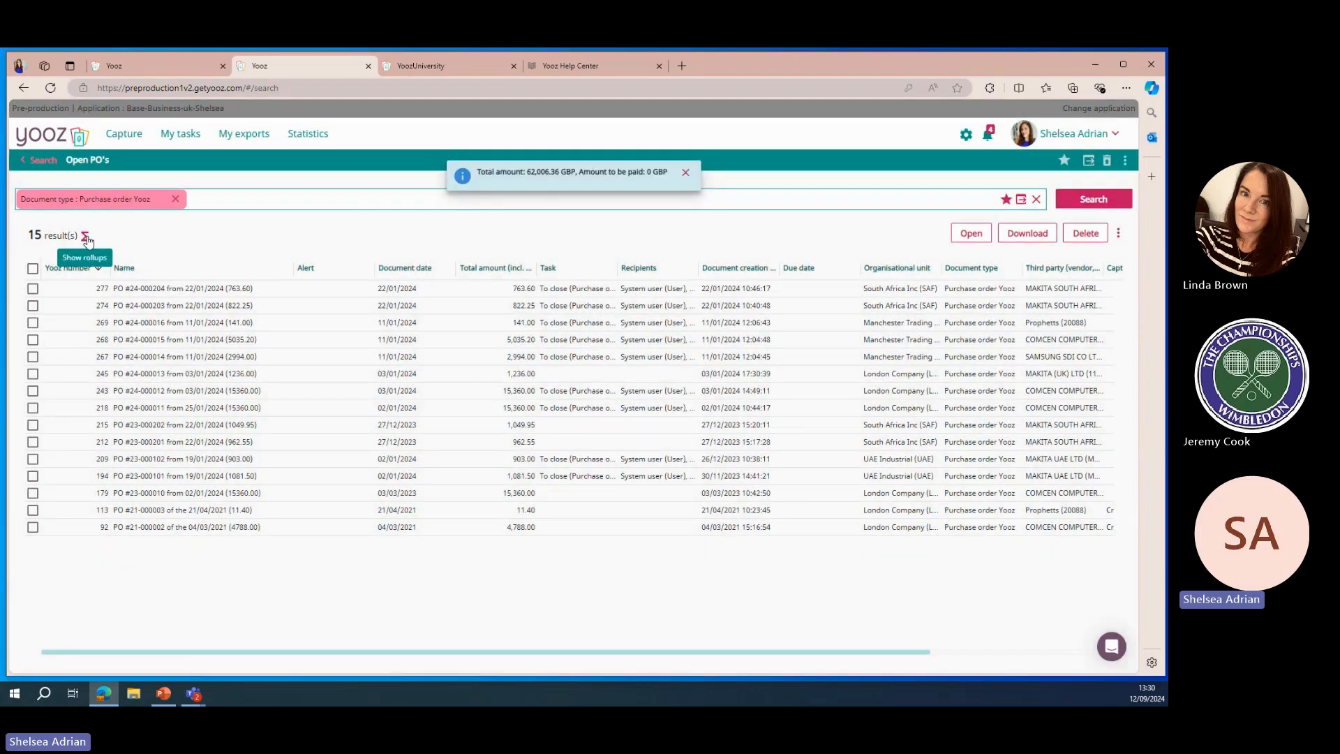
pyautogui.click(684, 175)
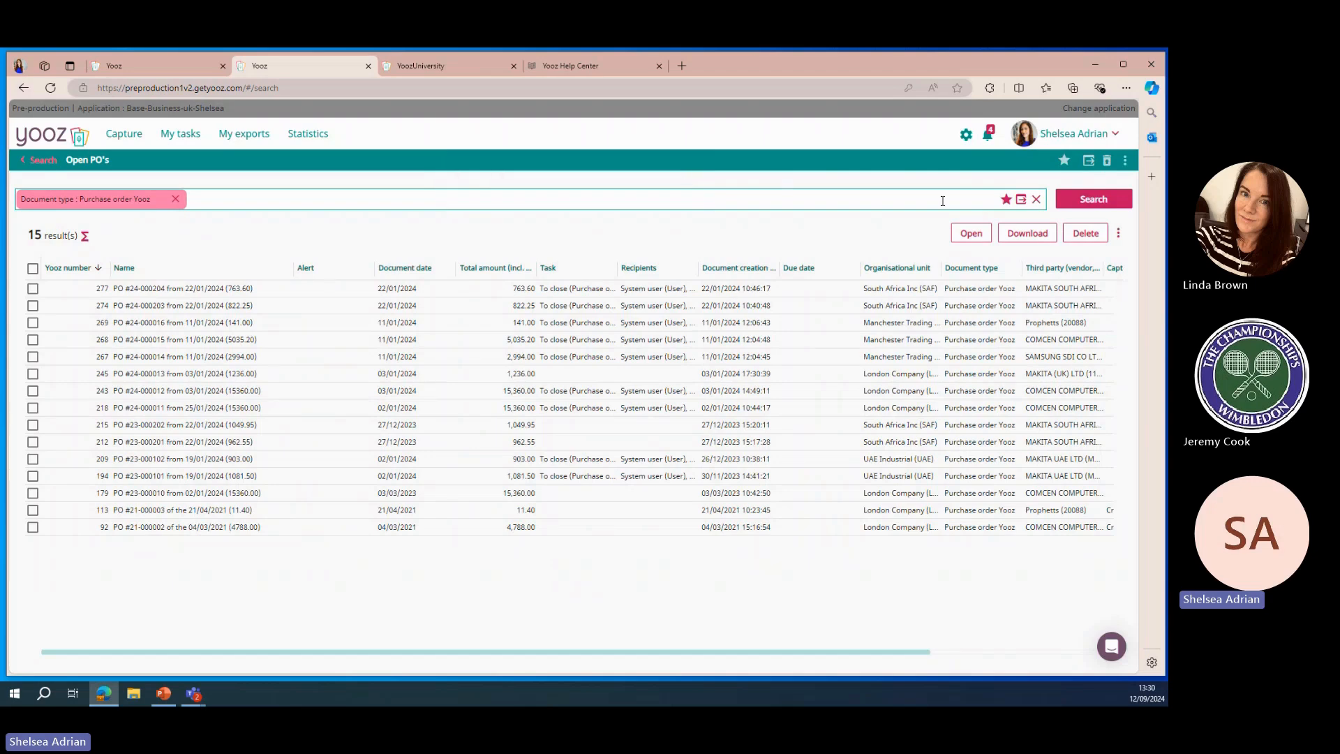
# Create a report named Po Report from this search using the Document (header) model
pyautogui.click(1021, 199)
pyautogui.write('Op')
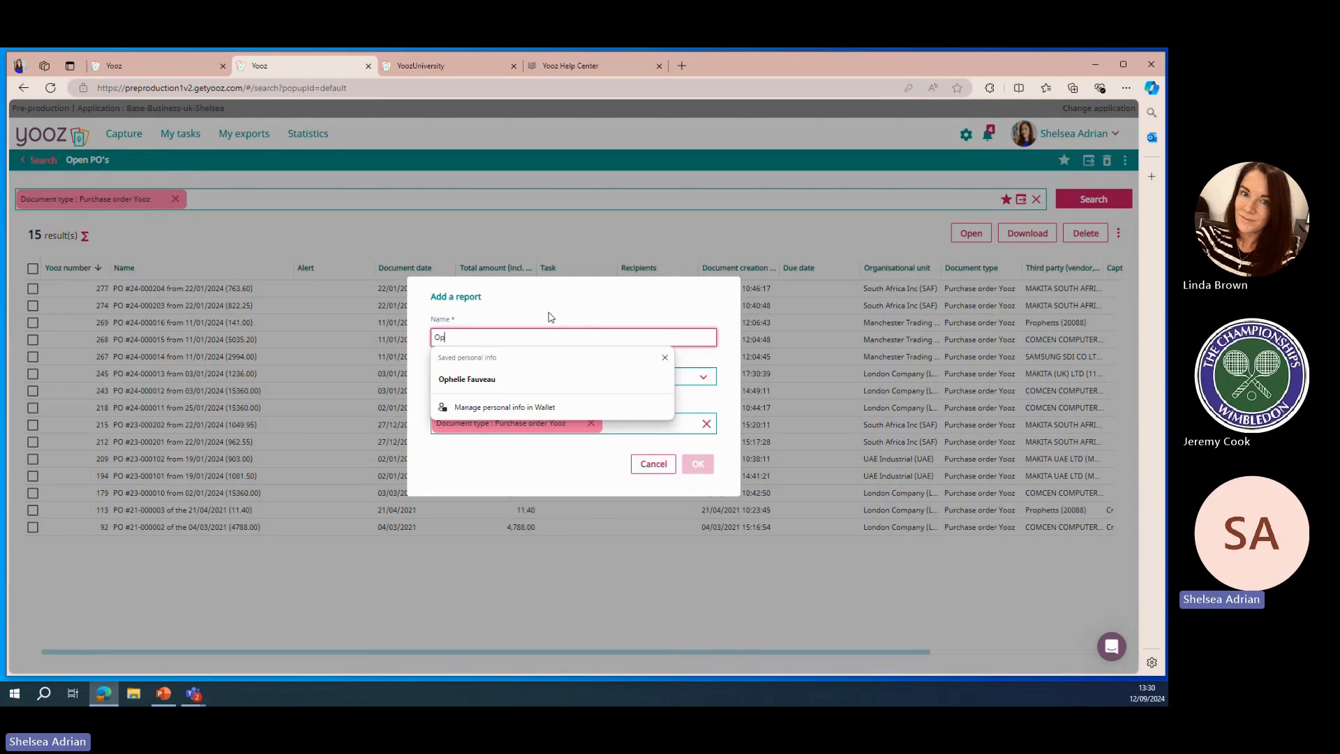
pyautogui.press('BackSpace')
pyautogui.press('BackSpace')
pyautogui.write('Po Report')
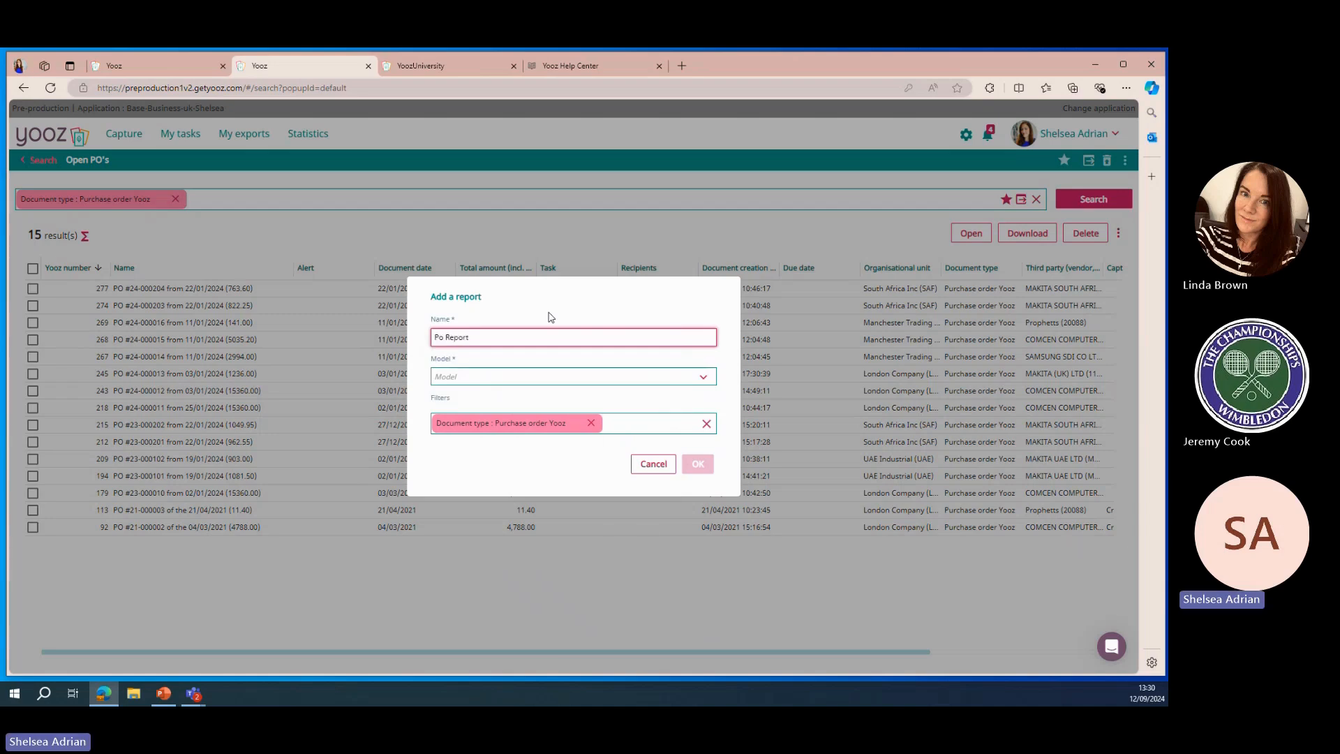
pyautogui.click(524, 383)
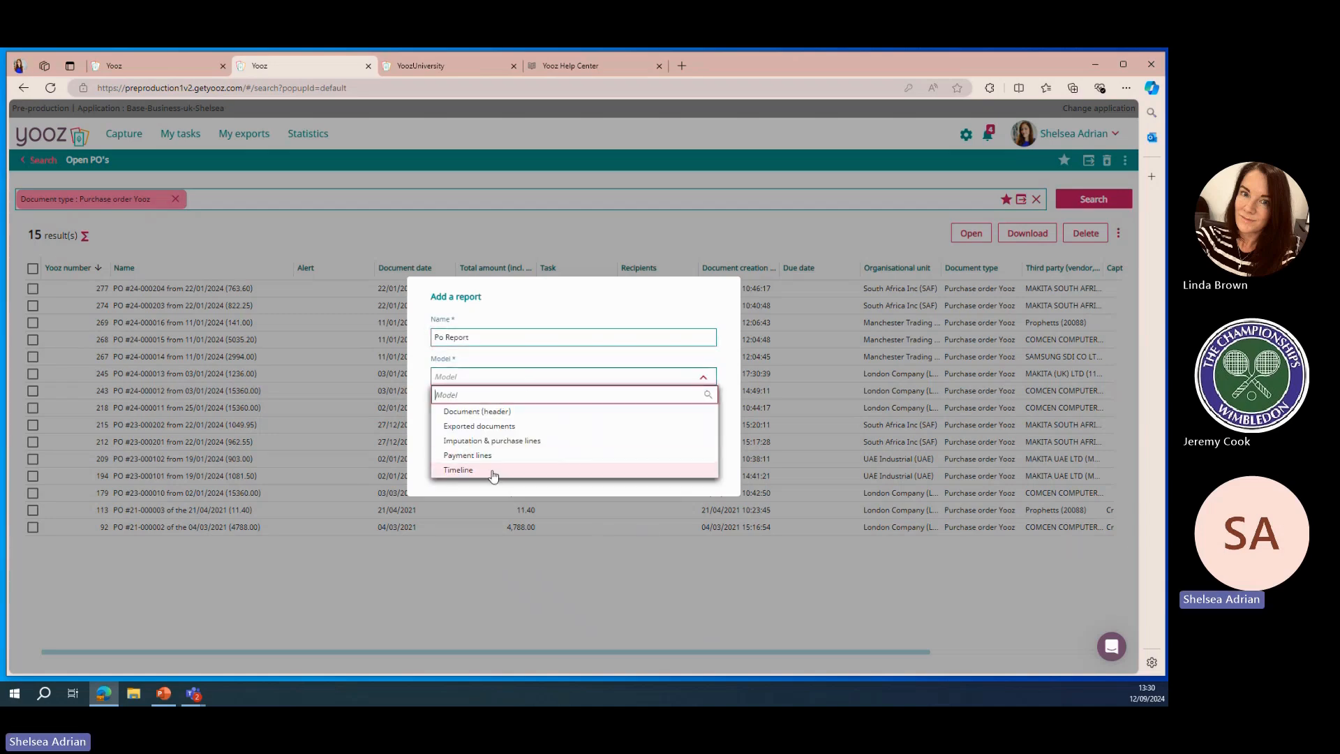
pyautogui.click(497, 415)
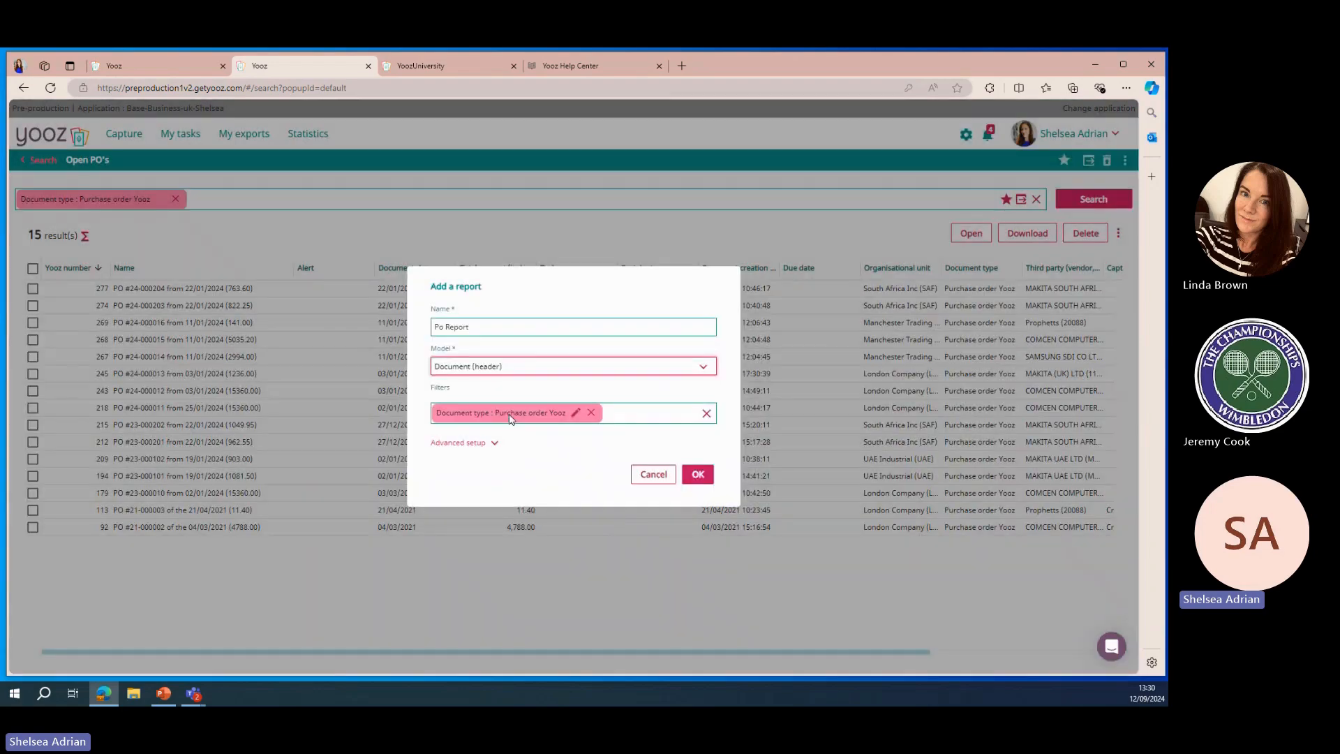
pyautogui.click(696, 474)
pyautogui.click(692, 397)
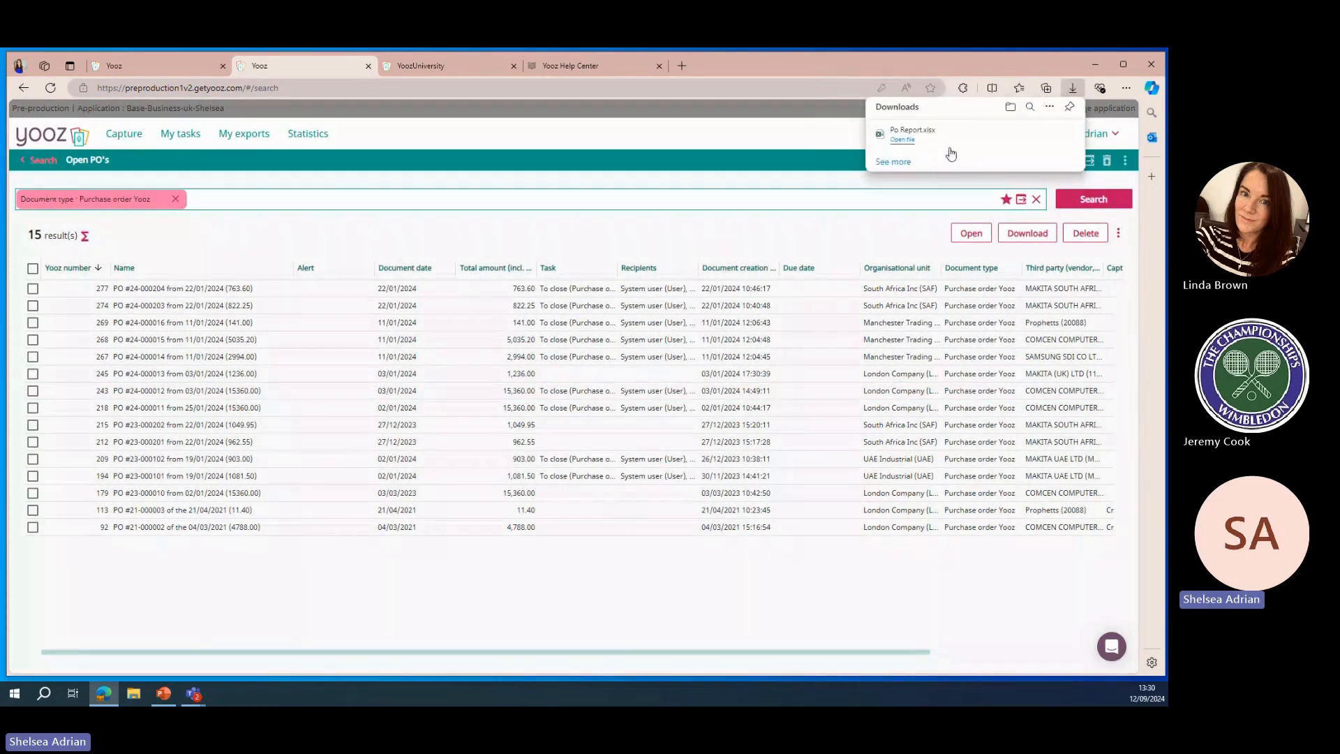
# Open the downloaded Po Report workbook, refresh it and review its organisation analysis charts
pyautogui.click(943, 138)
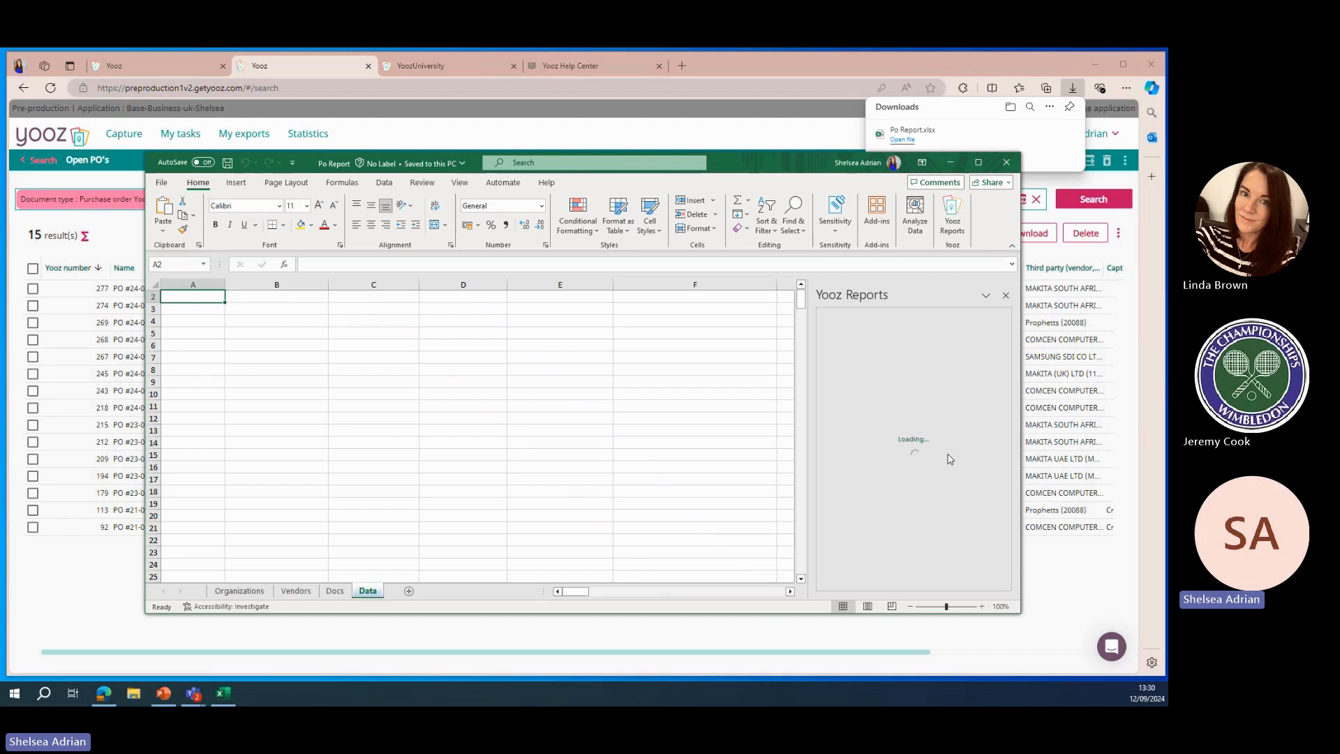
pyautogui.click(920, 516)
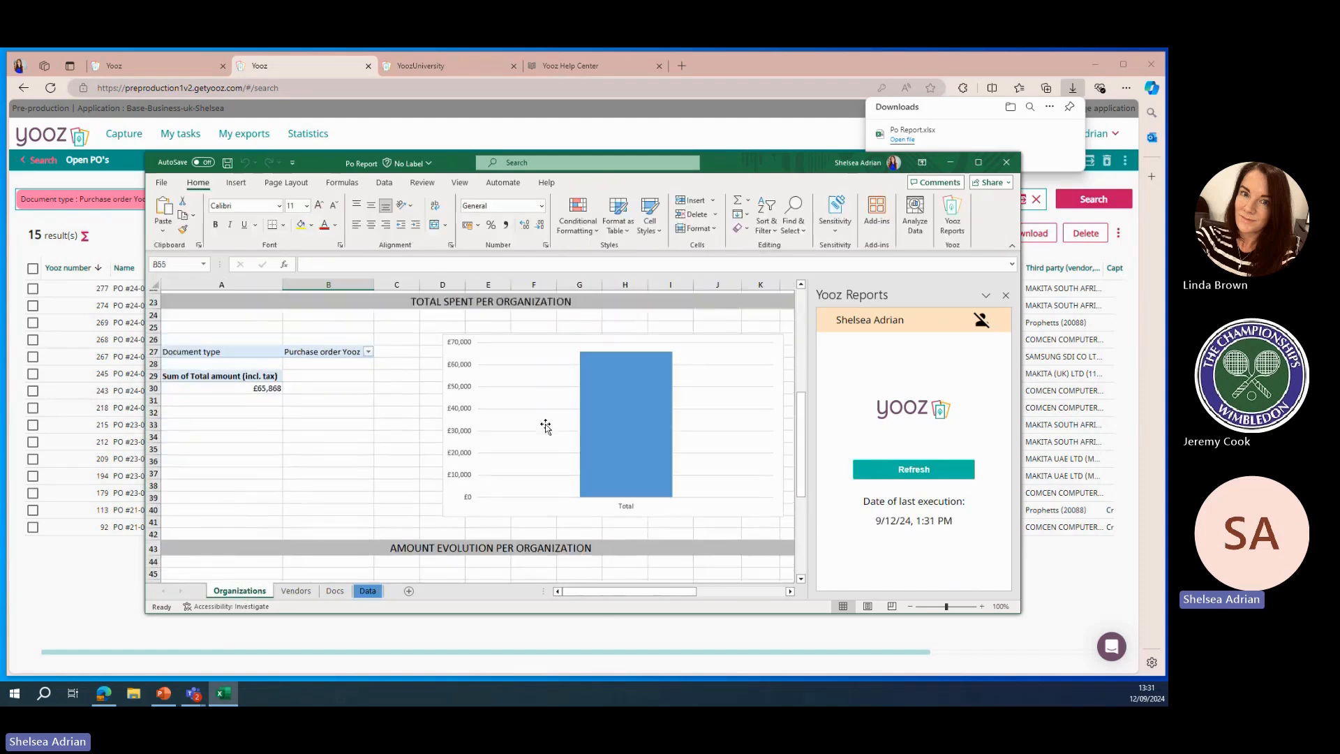
pyautogui.scroll(8, 546, 426)
pyautogui.moveTo(655, 463)
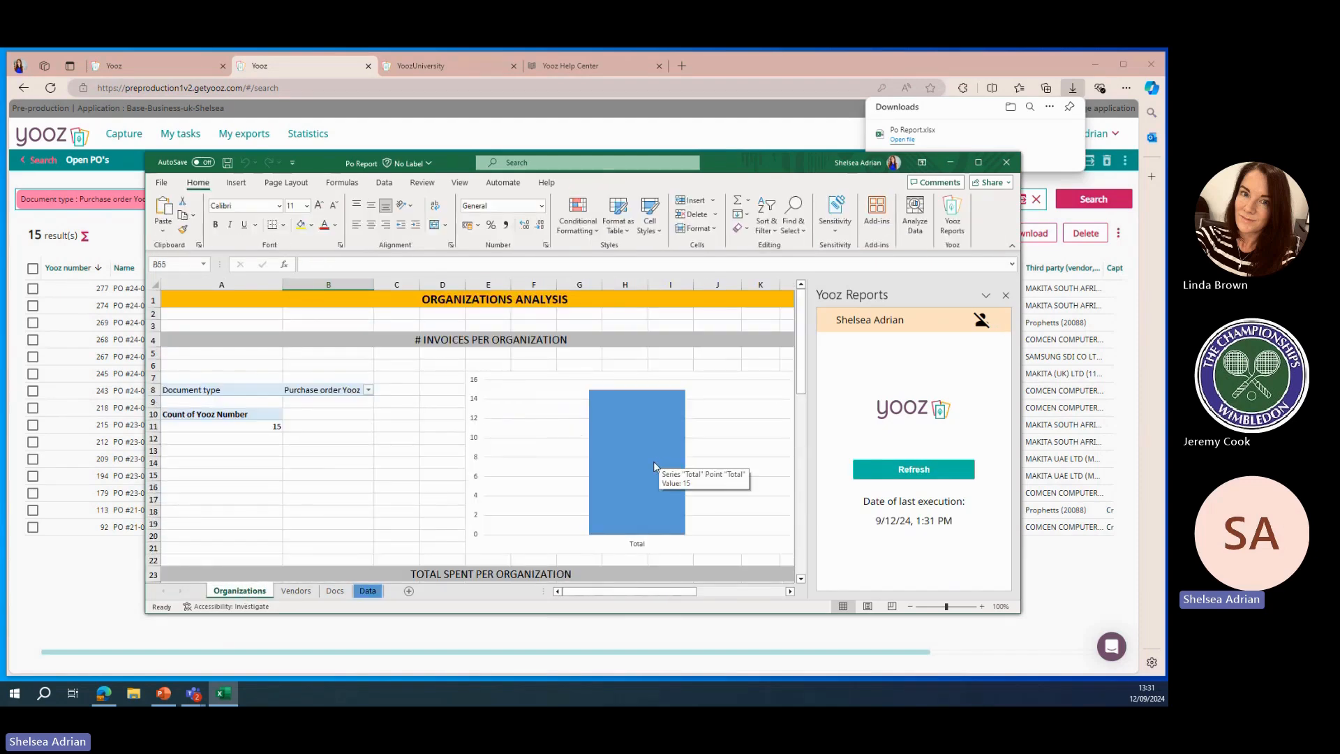
pyautogui.scroll(-7, 654, 464)
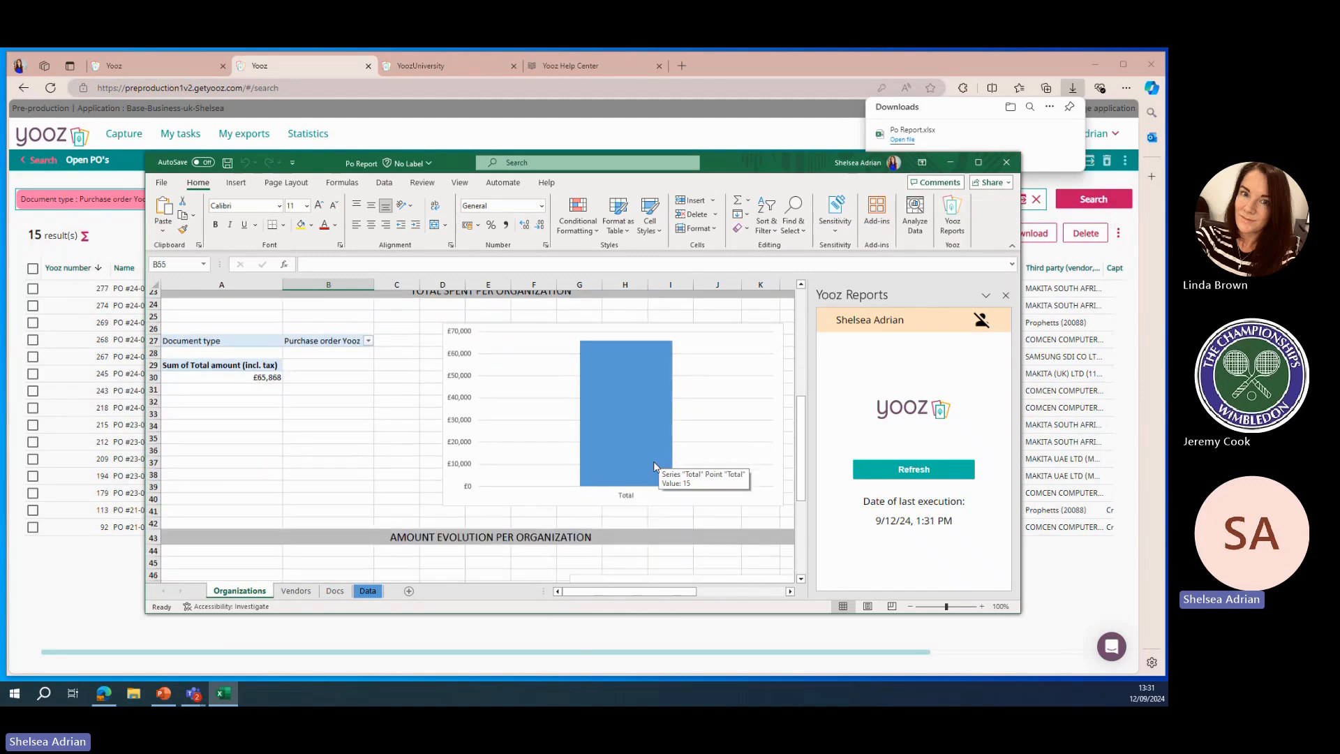
pyautogui.scroll(-6, 654, 467)
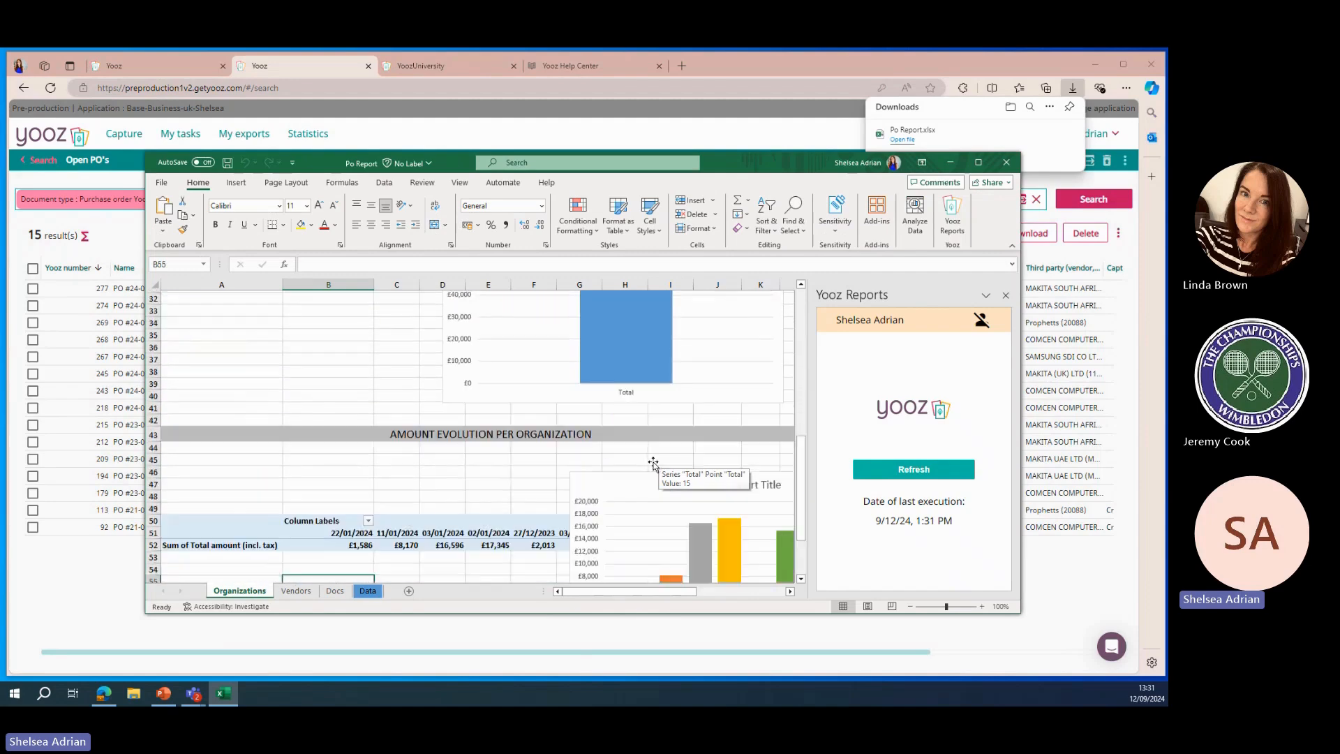
# Add the third parties (Code) field to the amount evolution pivot chart's axis and apply a dark chart style
pyautogui.click(978, 162)
pyautogui.click(777, 263)
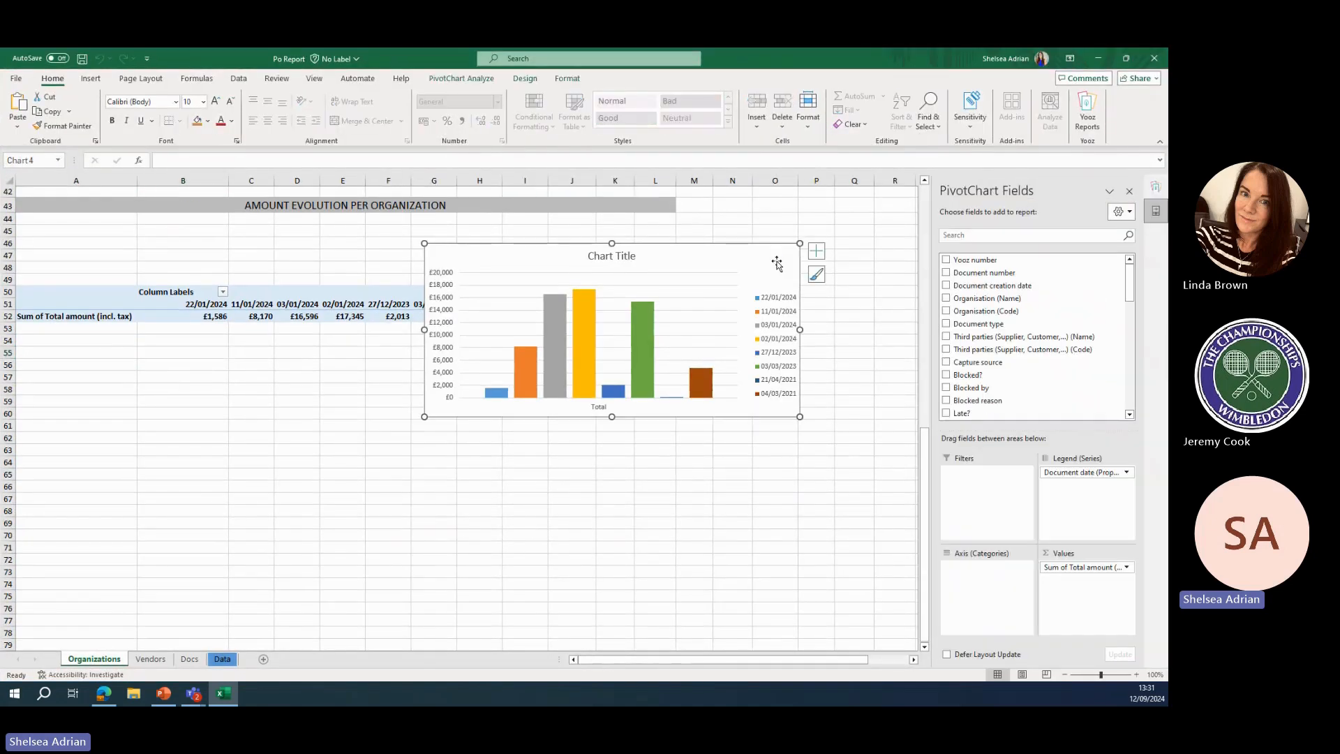
pyautogui.click(947, 350)
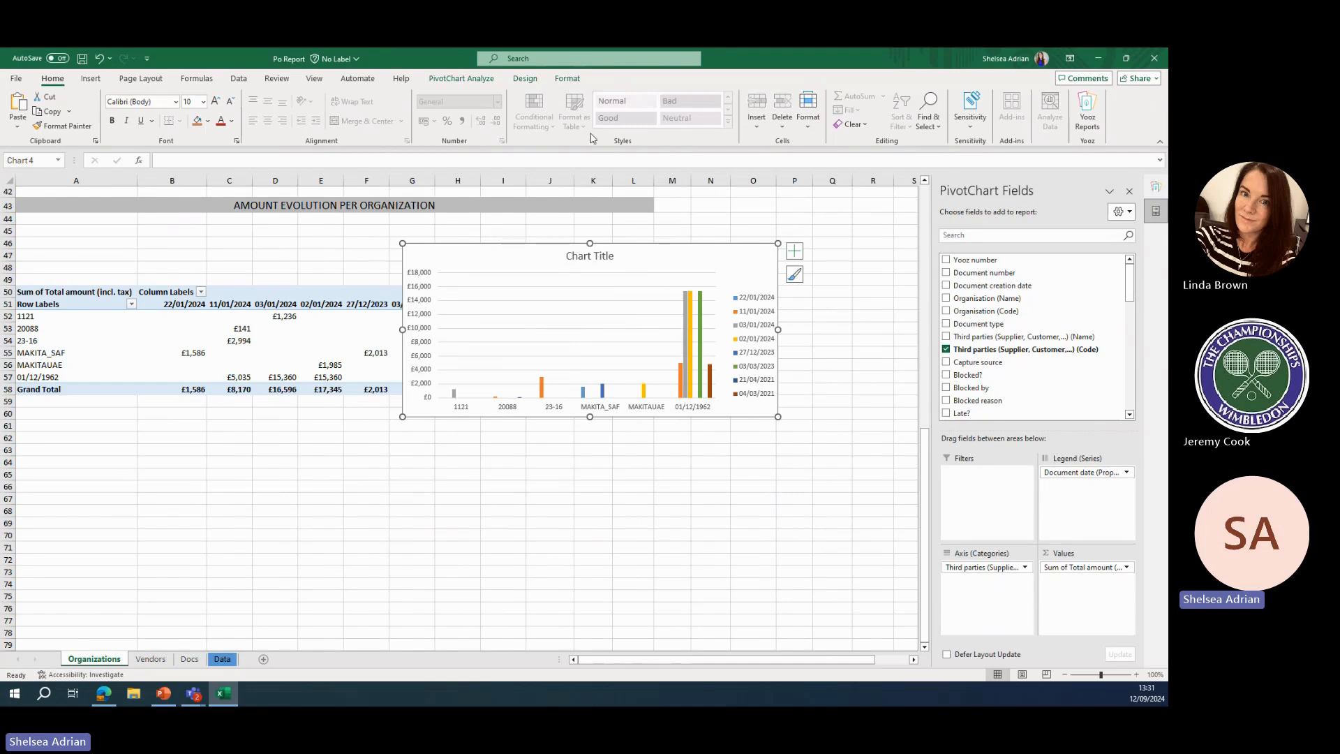
pyautogui.click(526, 78)
pyautogui.click(514, 115)
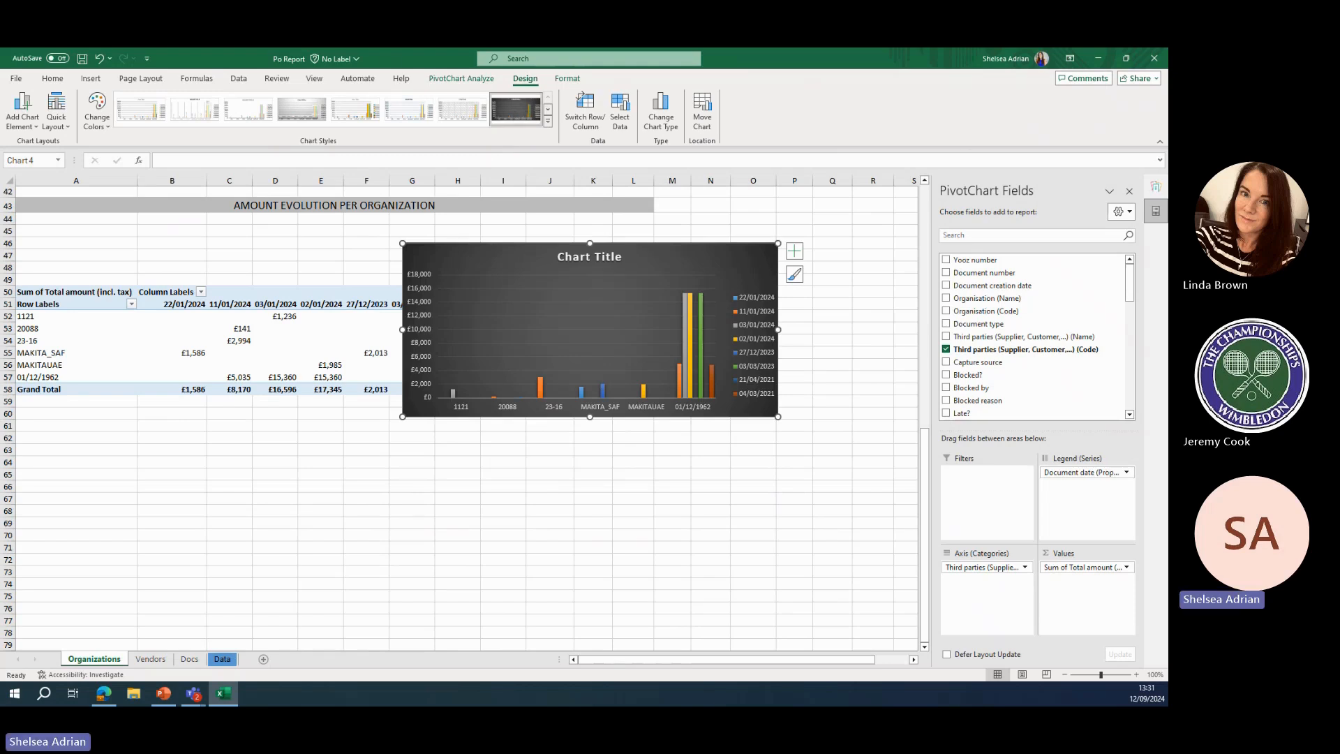
# Switch to the presentation and start the slideshow from the current slide
pyautogui.hotkey('alt', 'Tab')
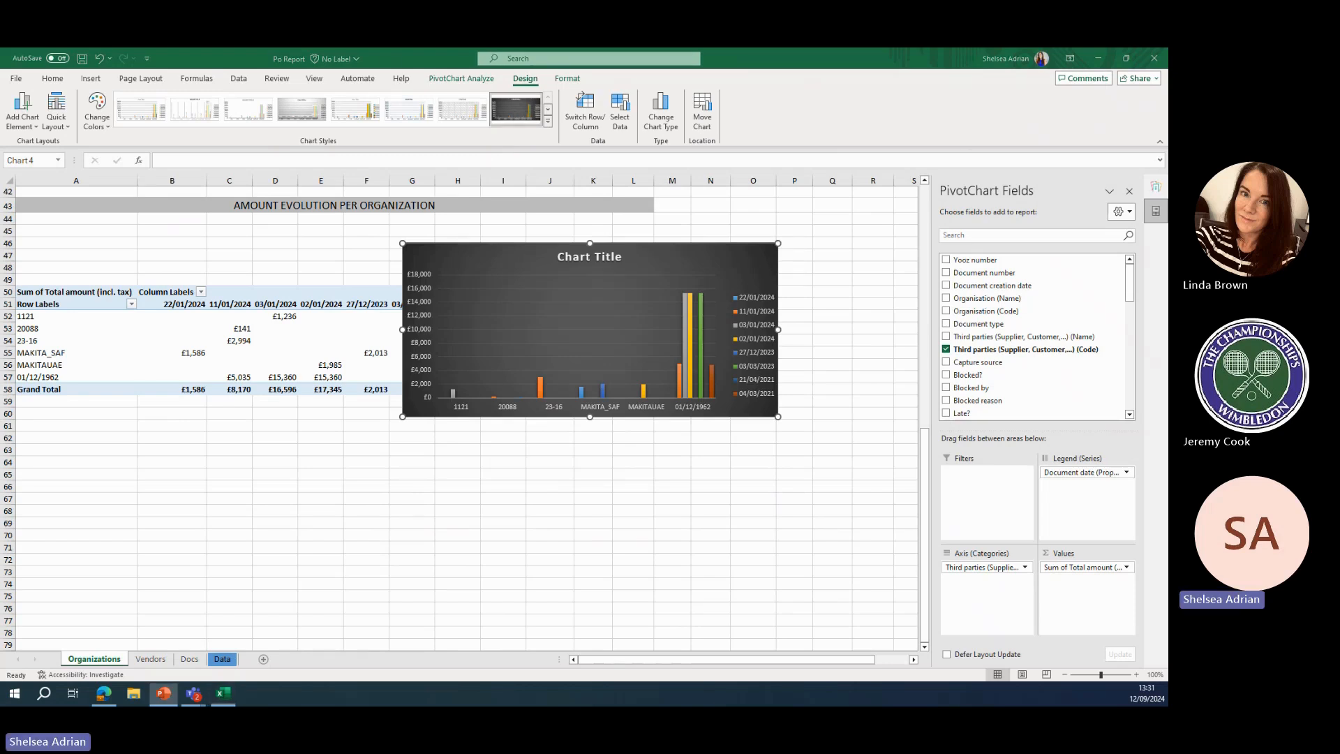
pyautogui.hotkey('shift', 'F5')
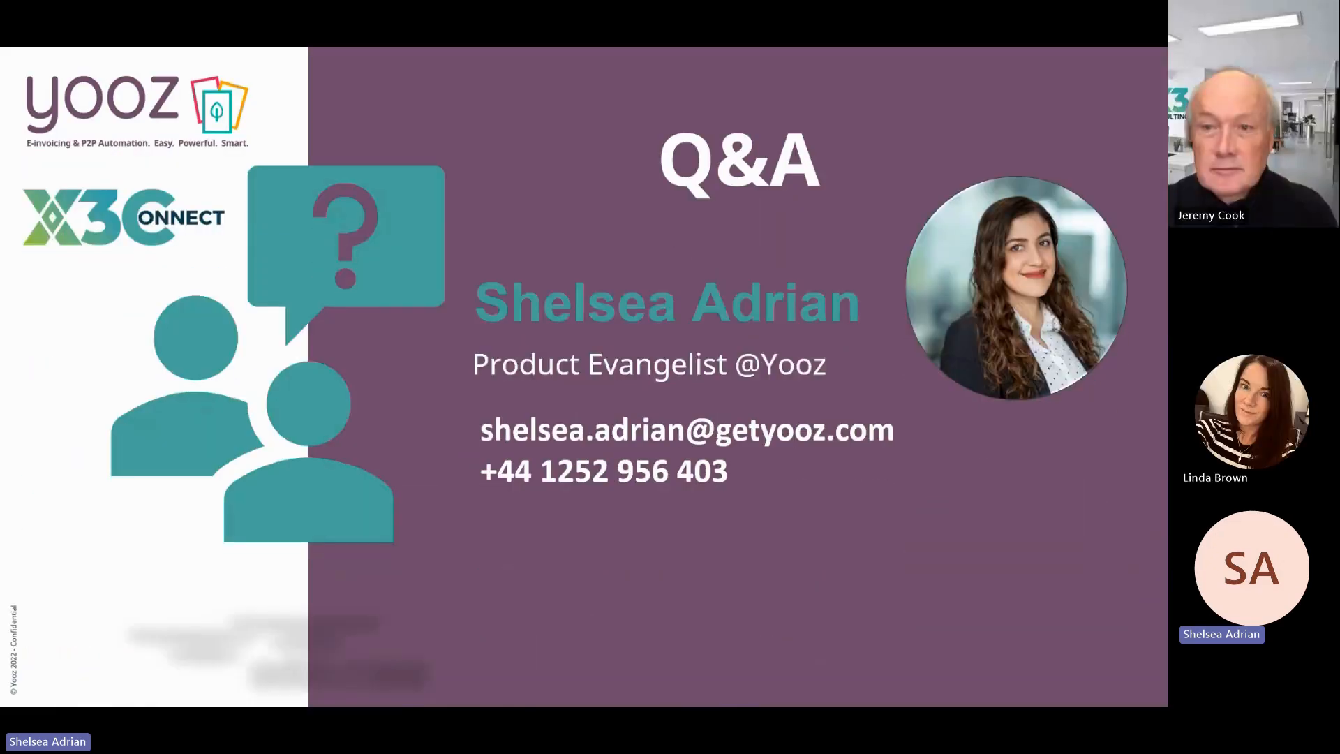